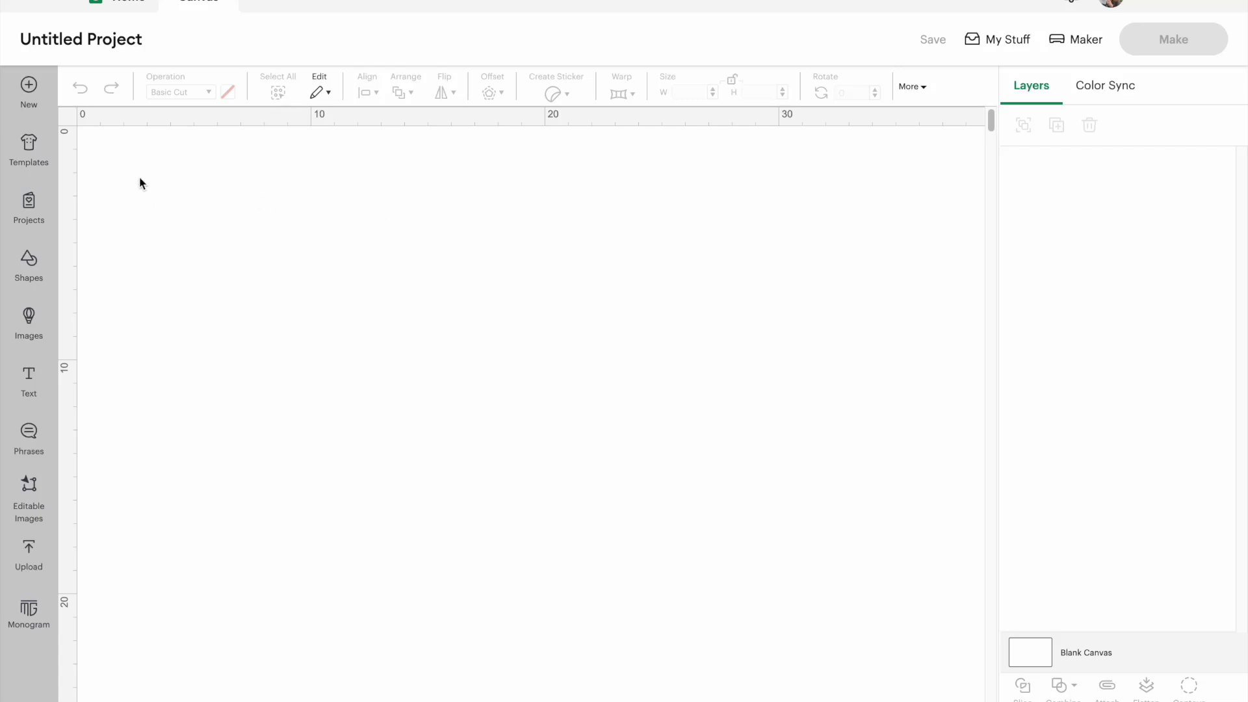
# - Cycle the canvas grid through major lines and the full grid back to no grid
pyautogui.click(68, 116)
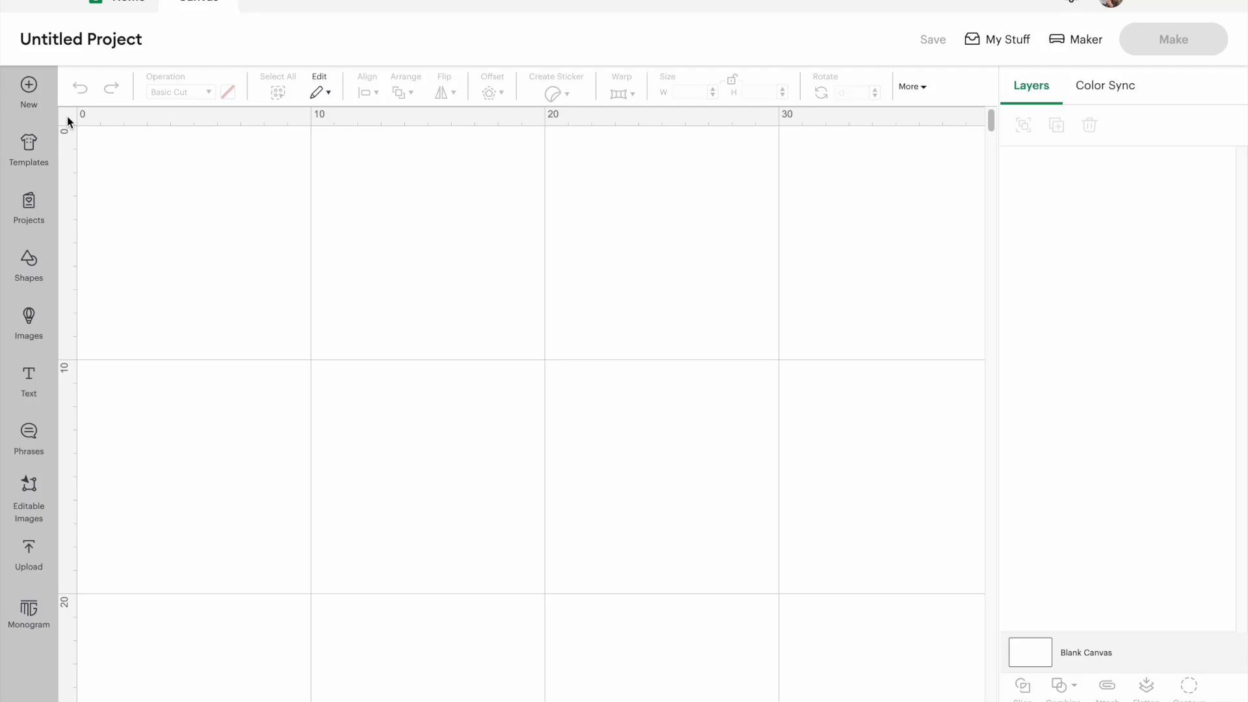
pyautogui.click(68, 116)
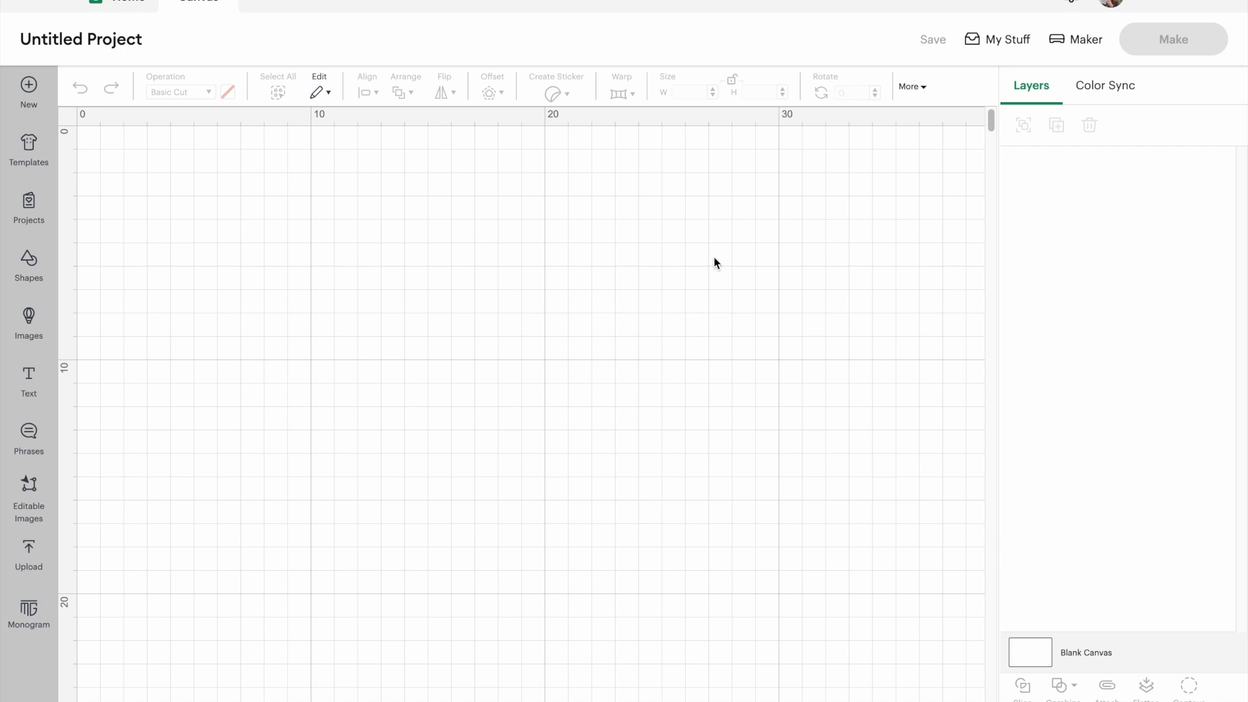
pyautogui.click(65, 122)
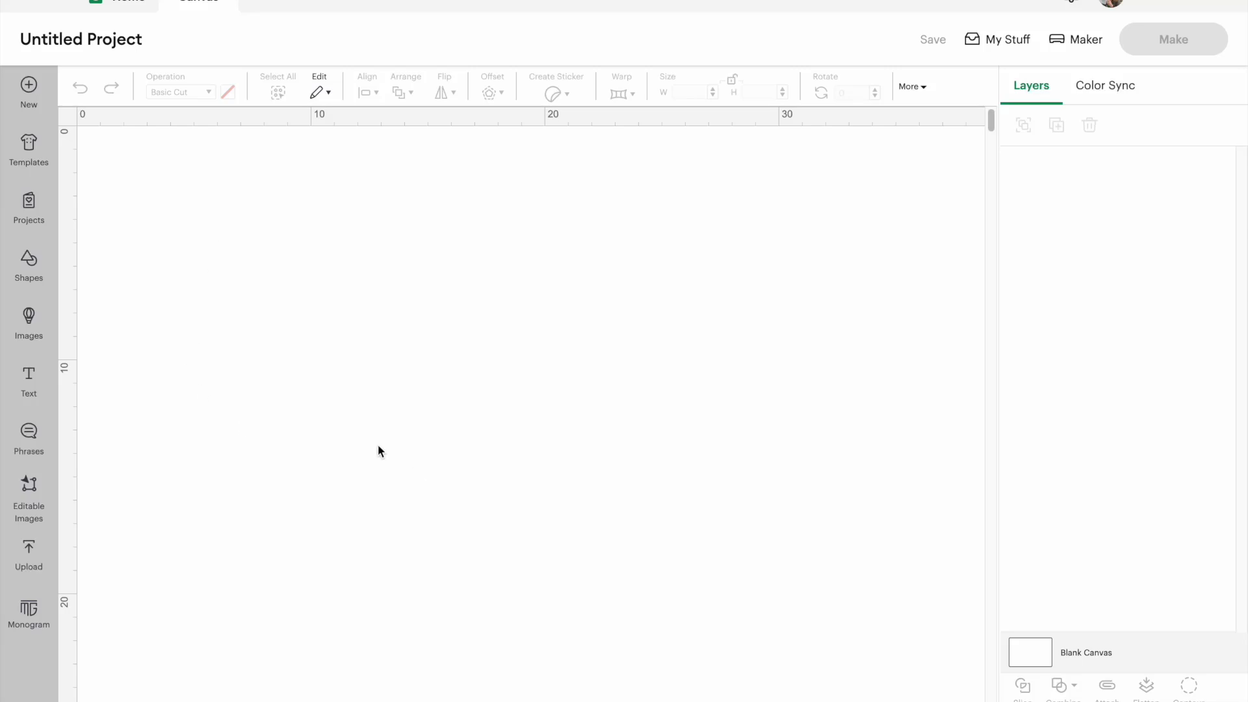
# - Add a three-line text reading "Happy 30th", "Birthday" and the recipient's first name, placed near the middle of the canvas
pyautogui.click(31, 381)
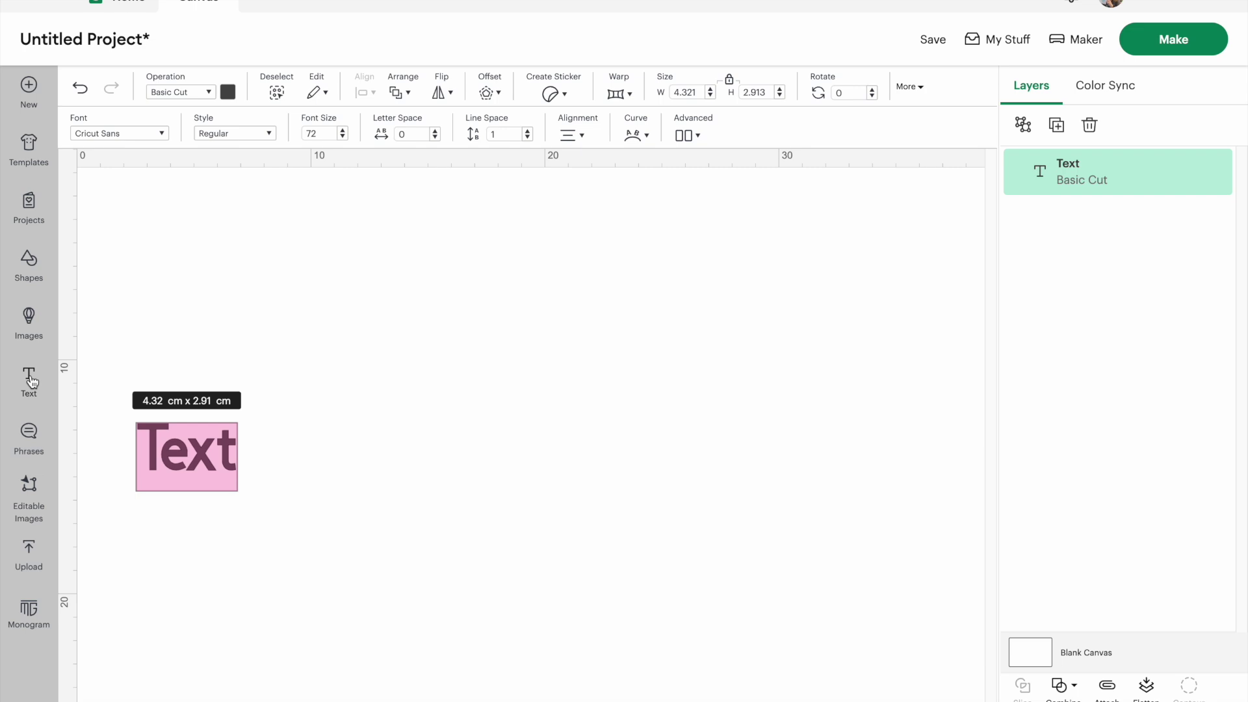
pyautogui.write('Happy')
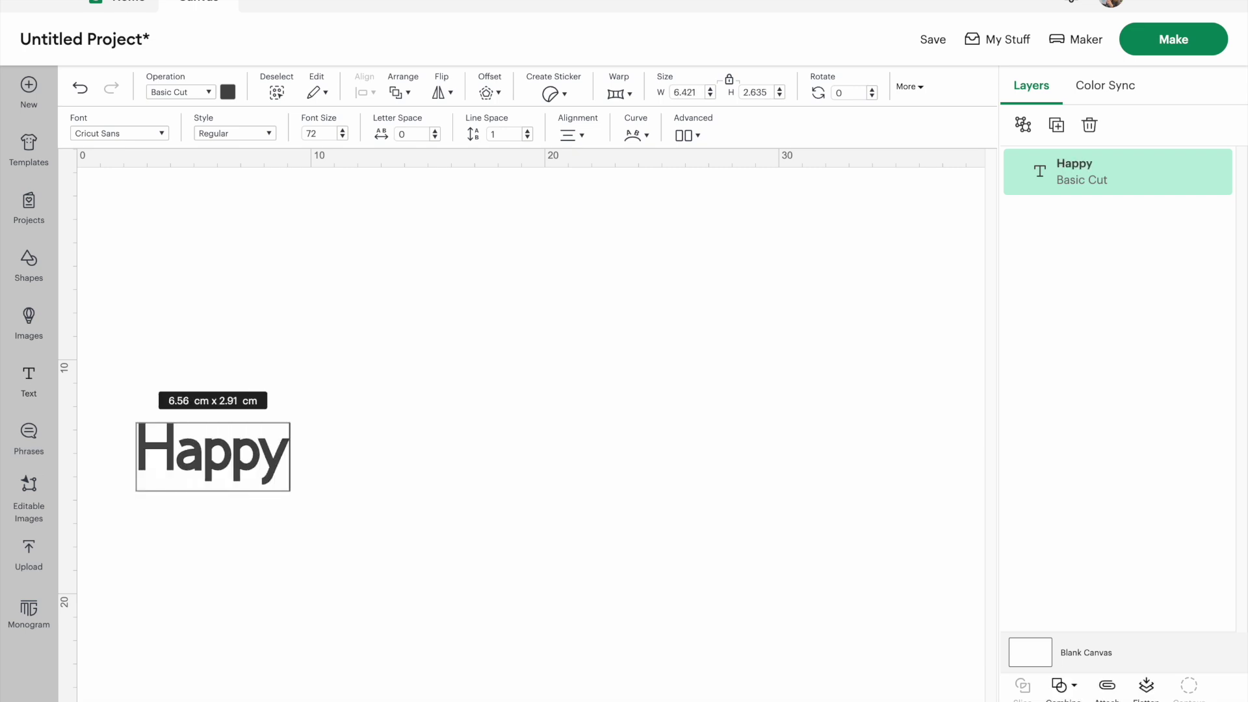
pyautogui.write(' 30th')
pyautogui.press('Return')
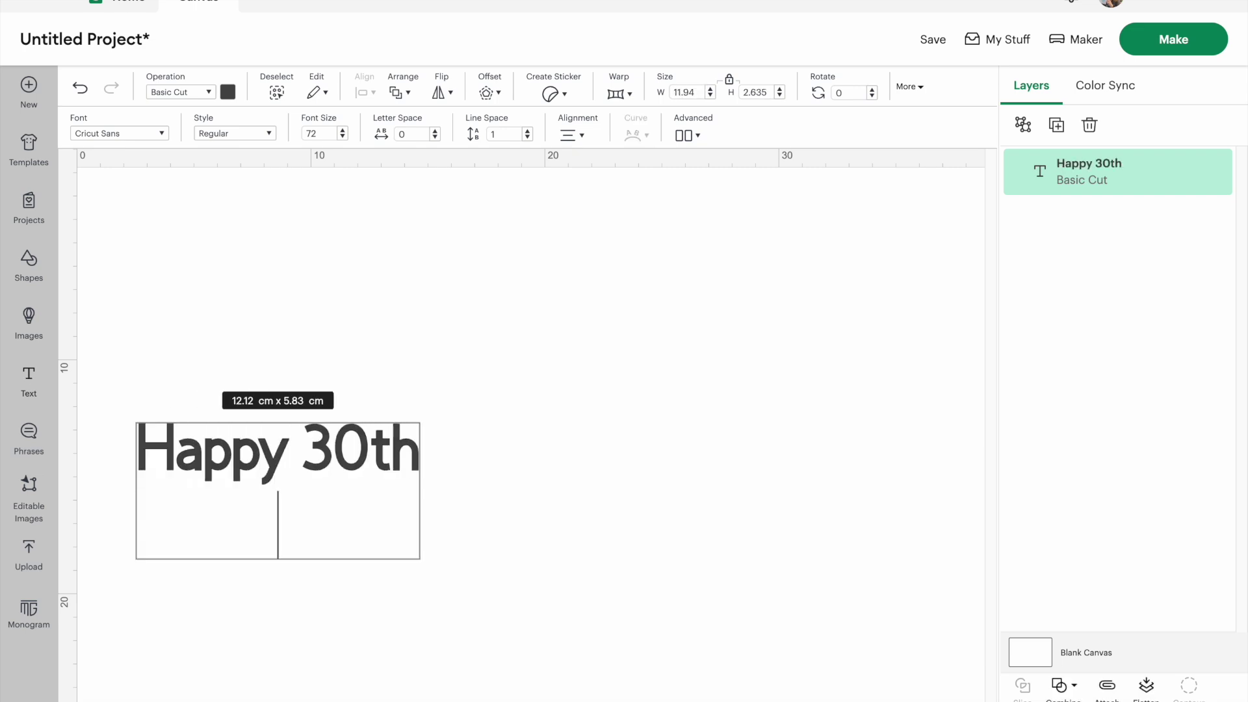
pyautogui.write('Birth')
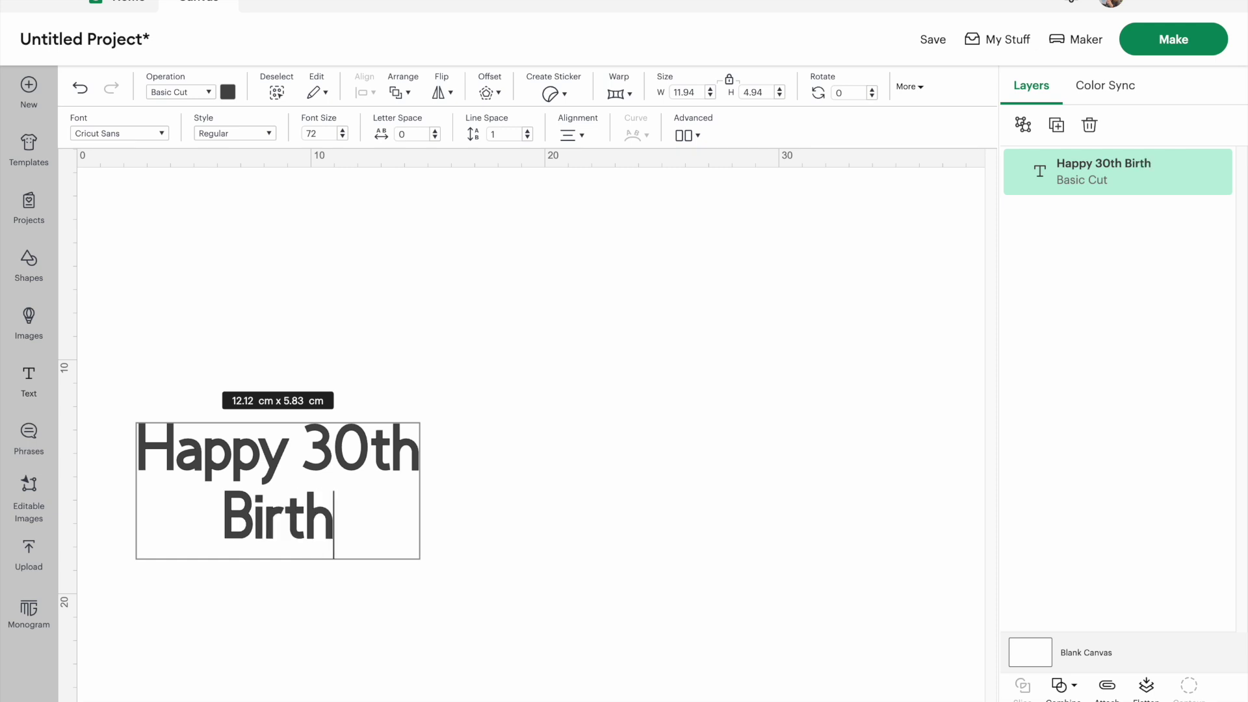
pyautogui.write('day Faye')
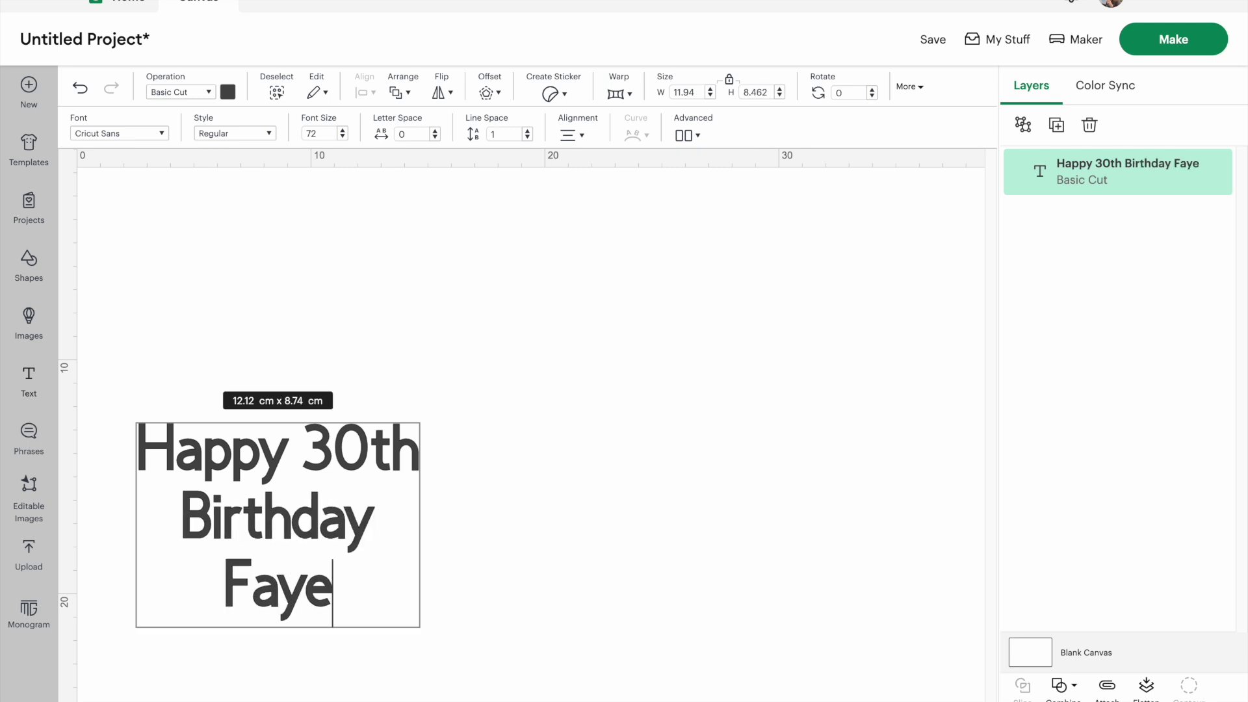
pyautogui.click(478, 371)
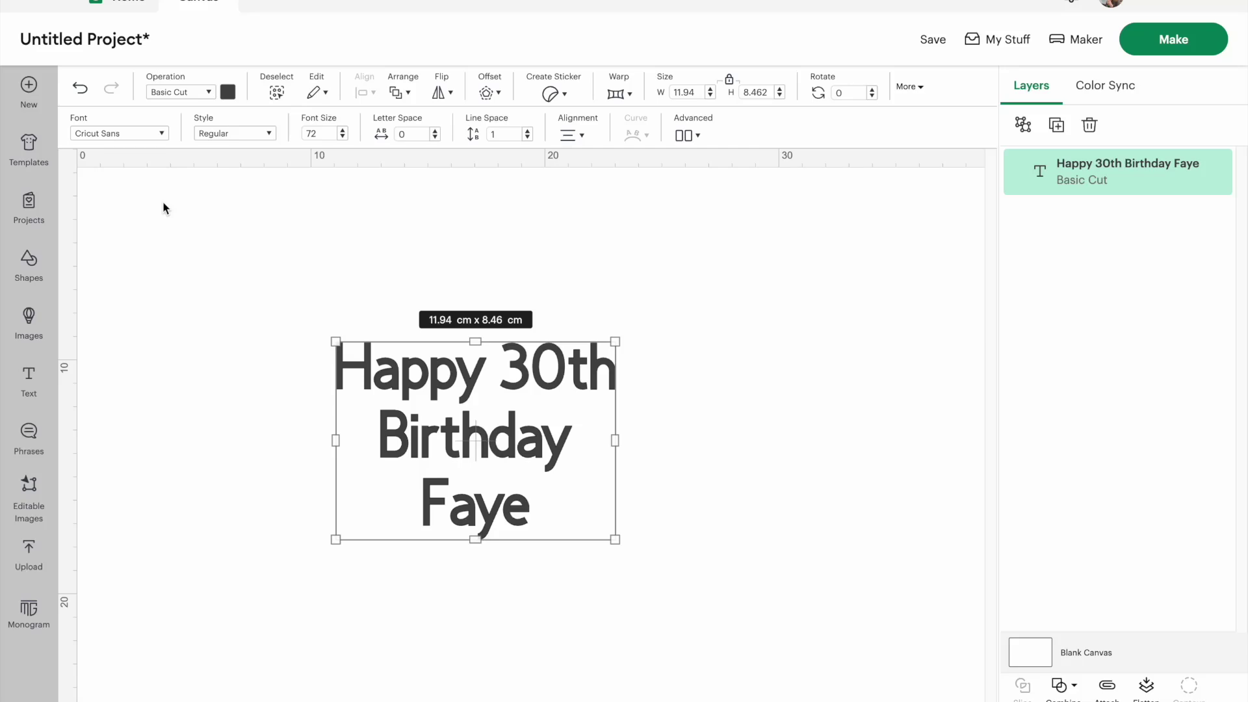
# - Search the system fonts for "wing" and set the birthday text's font to Wingcharm
pyautogui.click(148, 135)
pyautogui.moveTo(917, 229); pyautogui.dragTo(844, 239)
pyautogui.press('BackSpace')
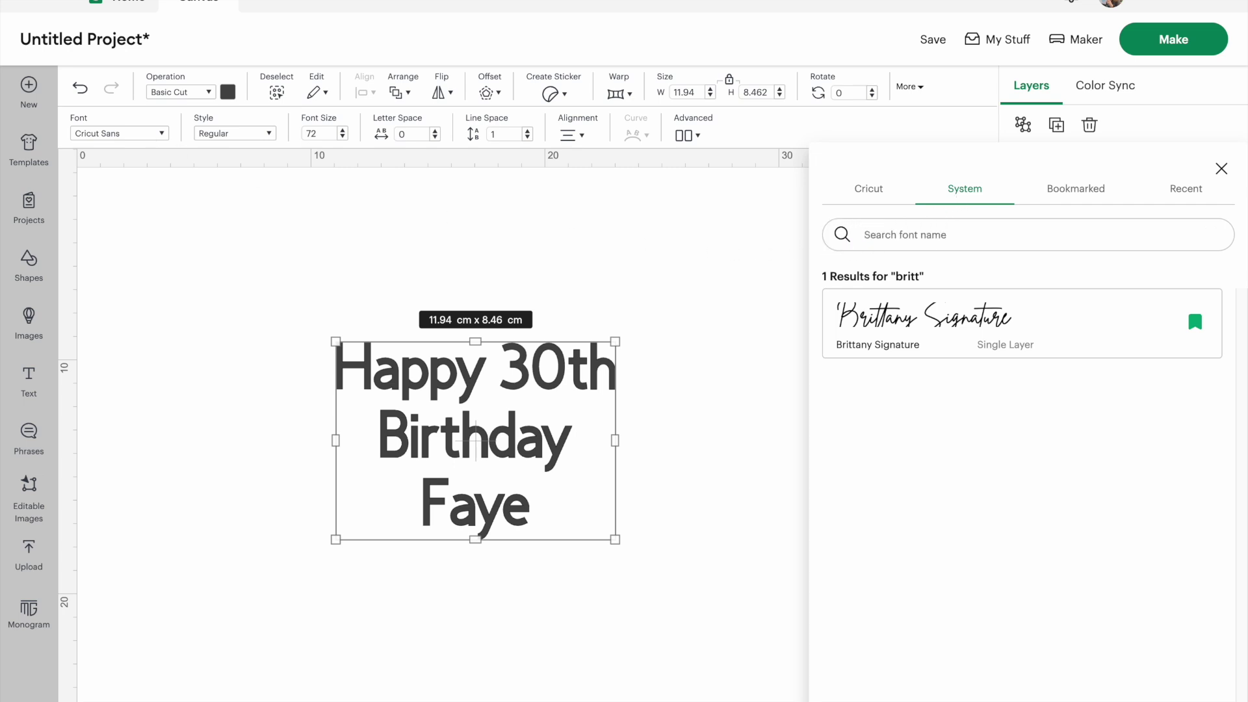
pyautogui.write('wing')
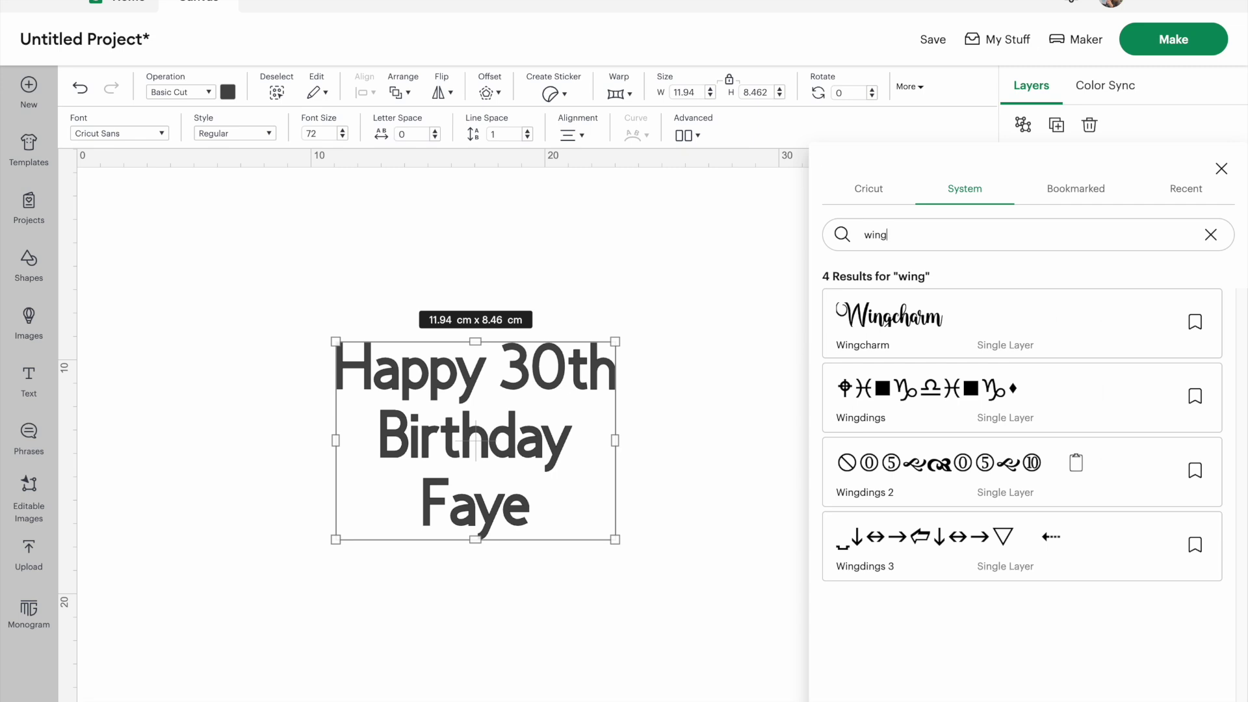
pyautogui.click(874, 318)
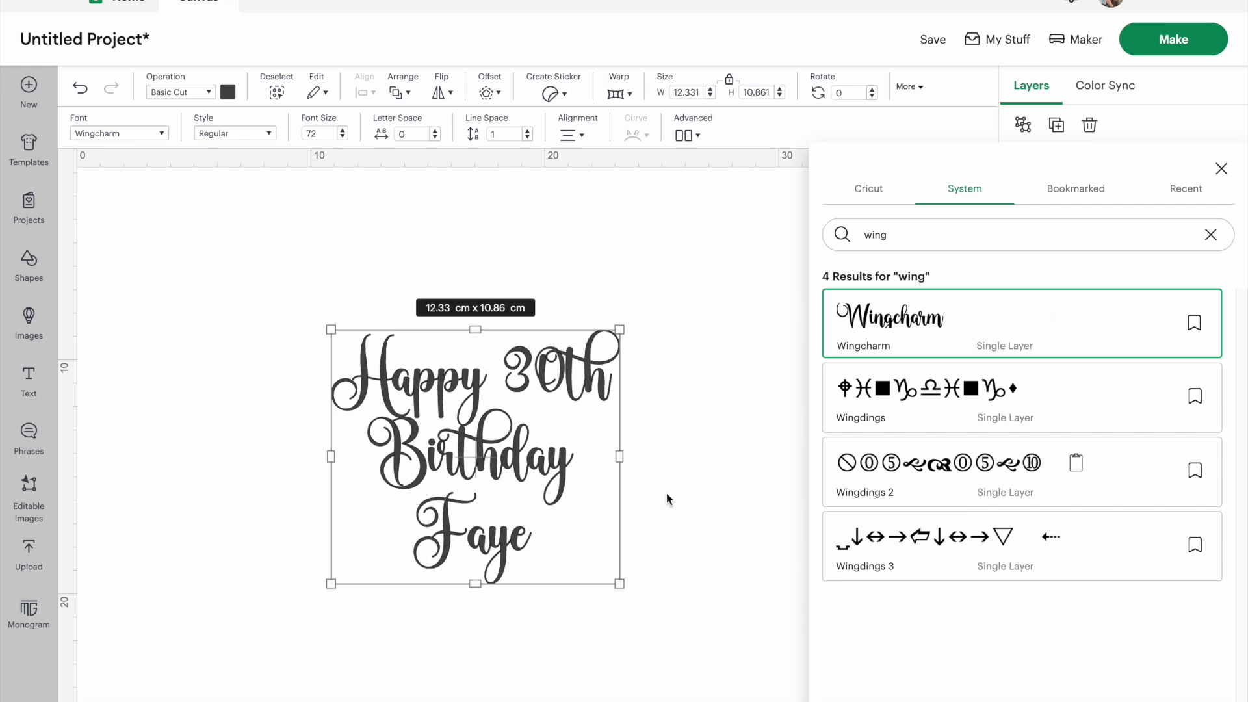
pyautogui.click(669, 501)
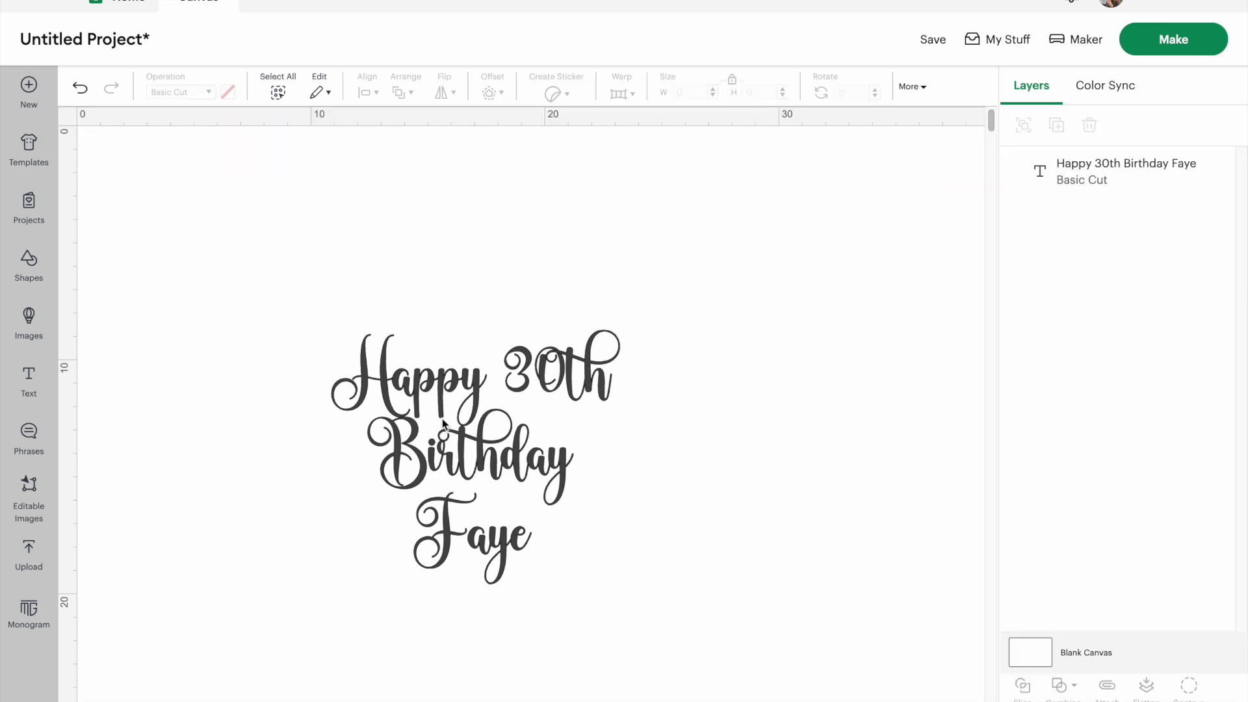
# - Move the birthday text to the canvas's upper-left area and place a duplicate beside it
pyautogui.moveTo(514, 412); pyautogui.dragTo(305, 283)
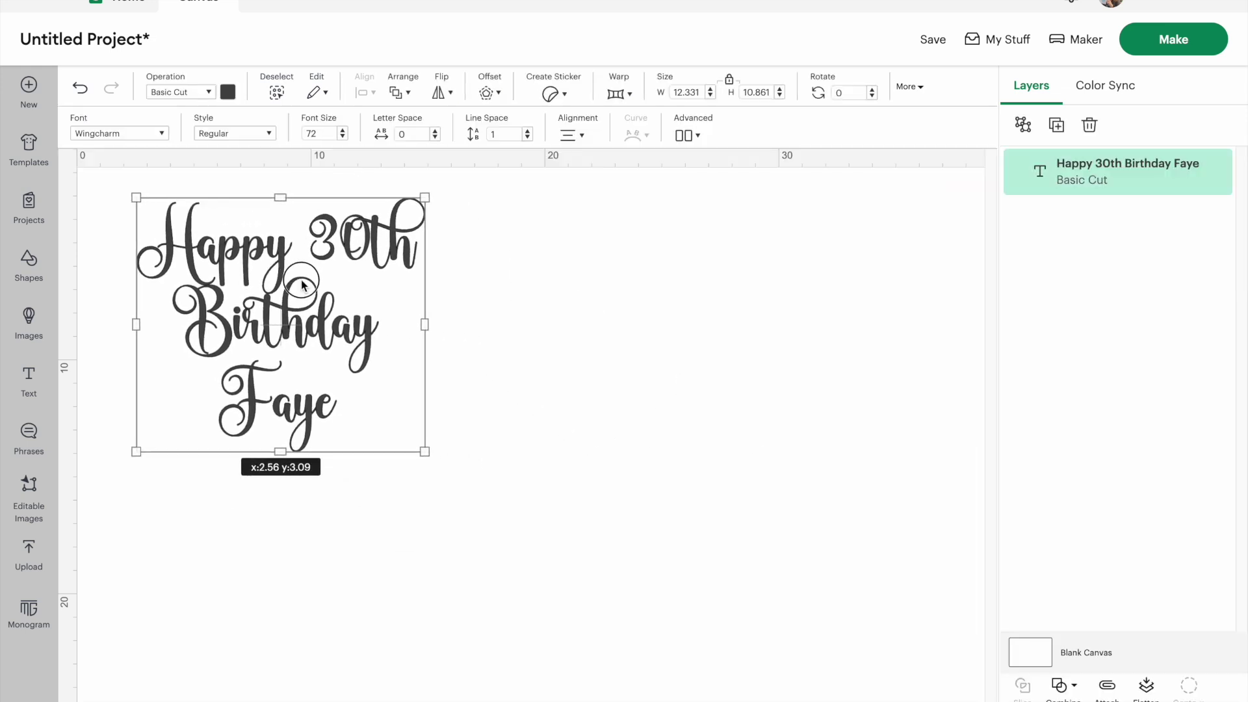
pyautogui.click(1056, 124)
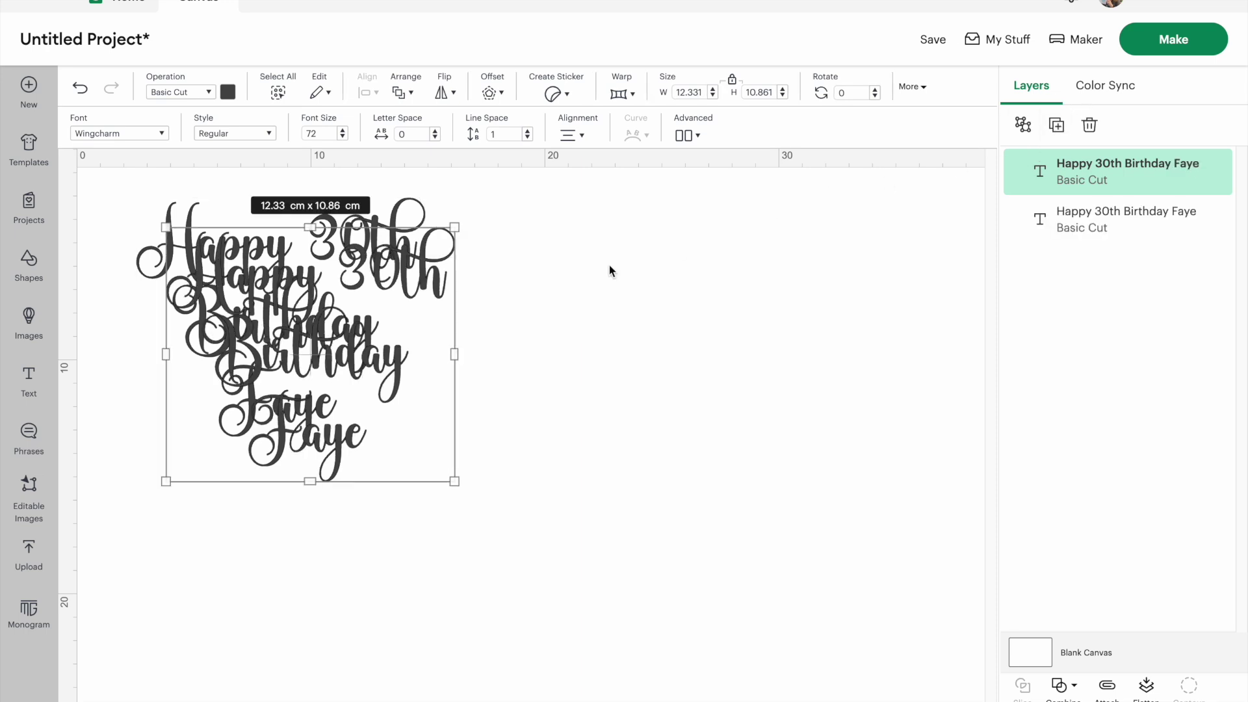
pyautogui.moveTo(346, 320); pyautogui.dragTo(655, 297)
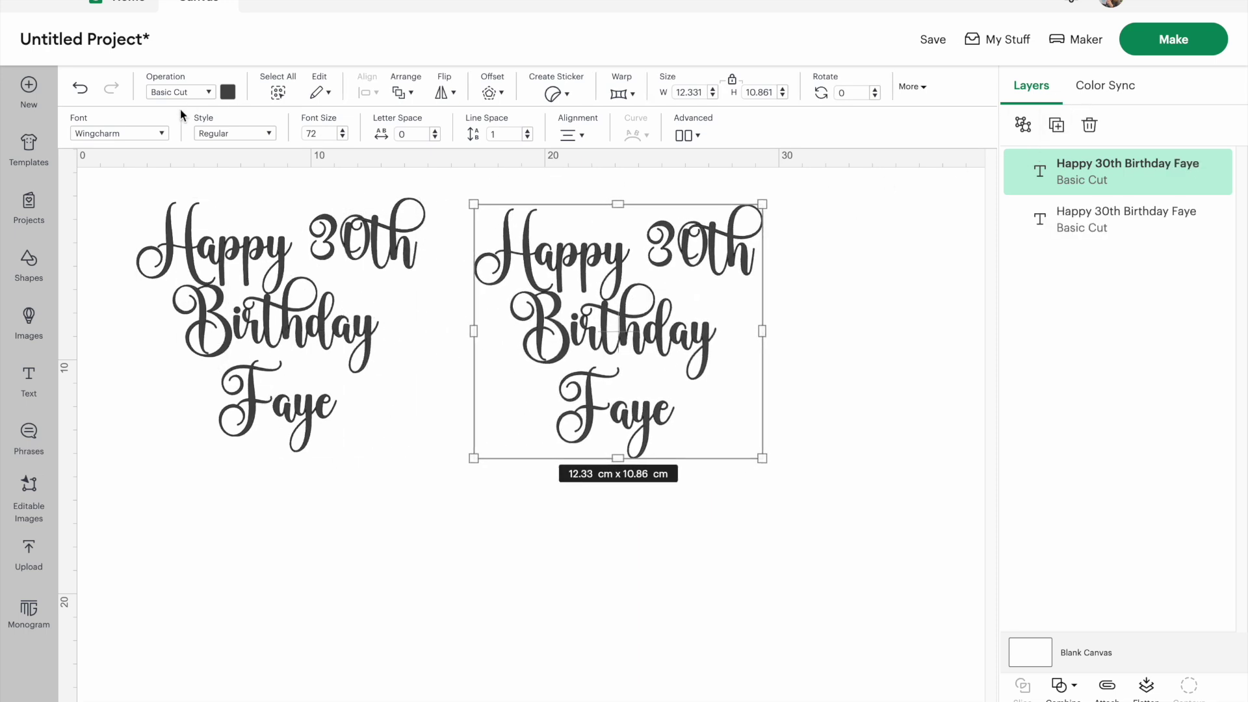
# - Set the duplicate's font to October Twilight and place it clear of the Wingcharm original
pyautogui.click(163, 134)
pyautogui.click(797, 230)
pyautogui.press('BackSpace')
pyautogui.press('BackSpace')
pyautogui.press('BackSpace')
pyautogui.press('BackSpace')
pyautogui.write('october')
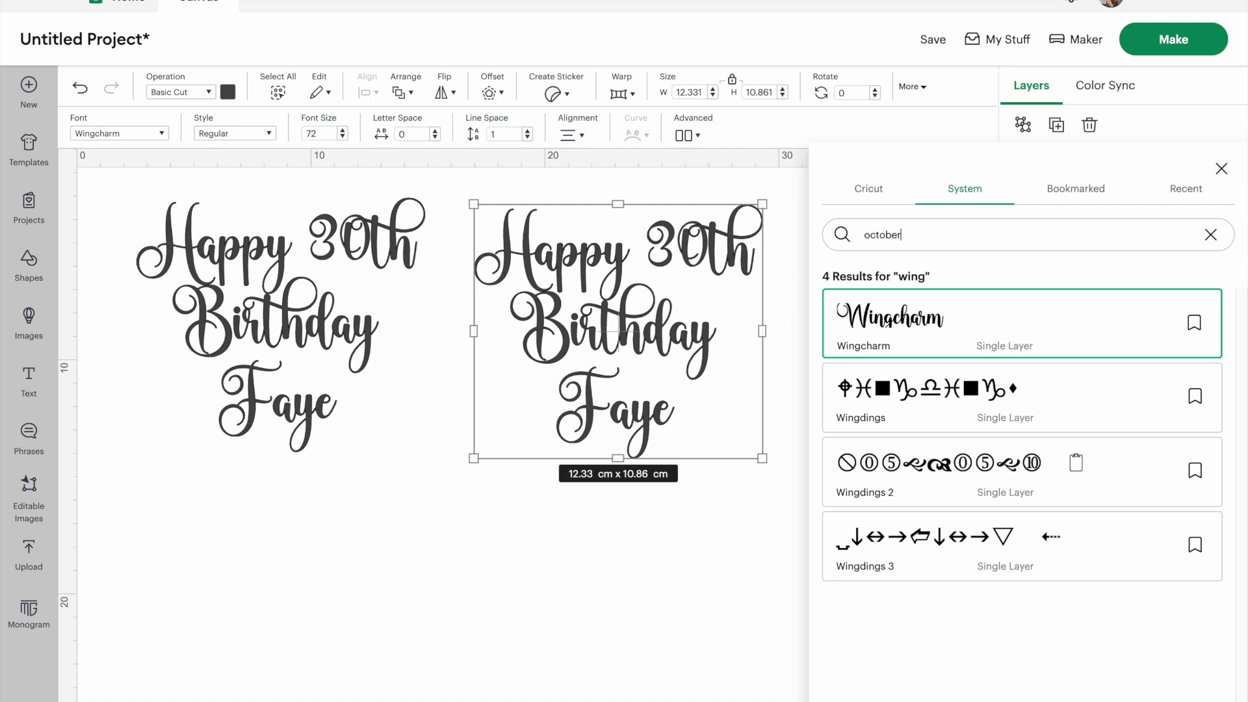
pyautogui.write(' twilight')
pyautogui.press('Return')
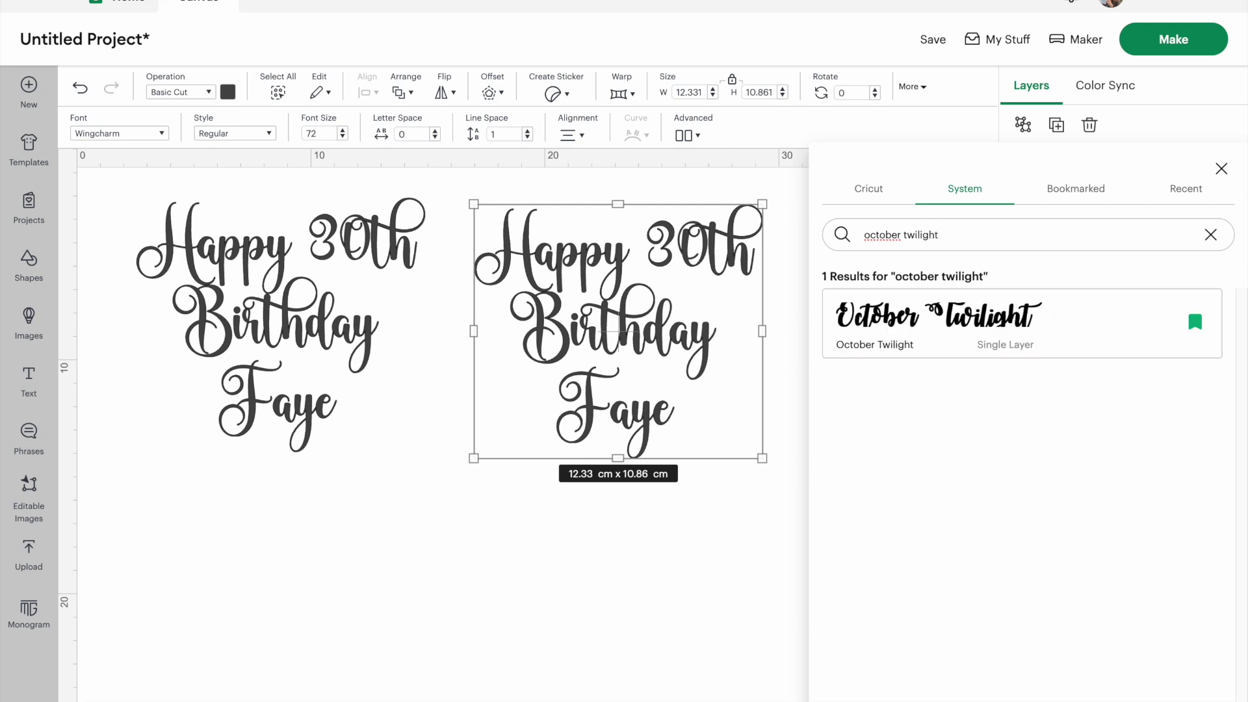
pyautogui.click(1049, 323)
pyautogui.moveTo(733, 341); pyautogui.dragTo(772, 365)
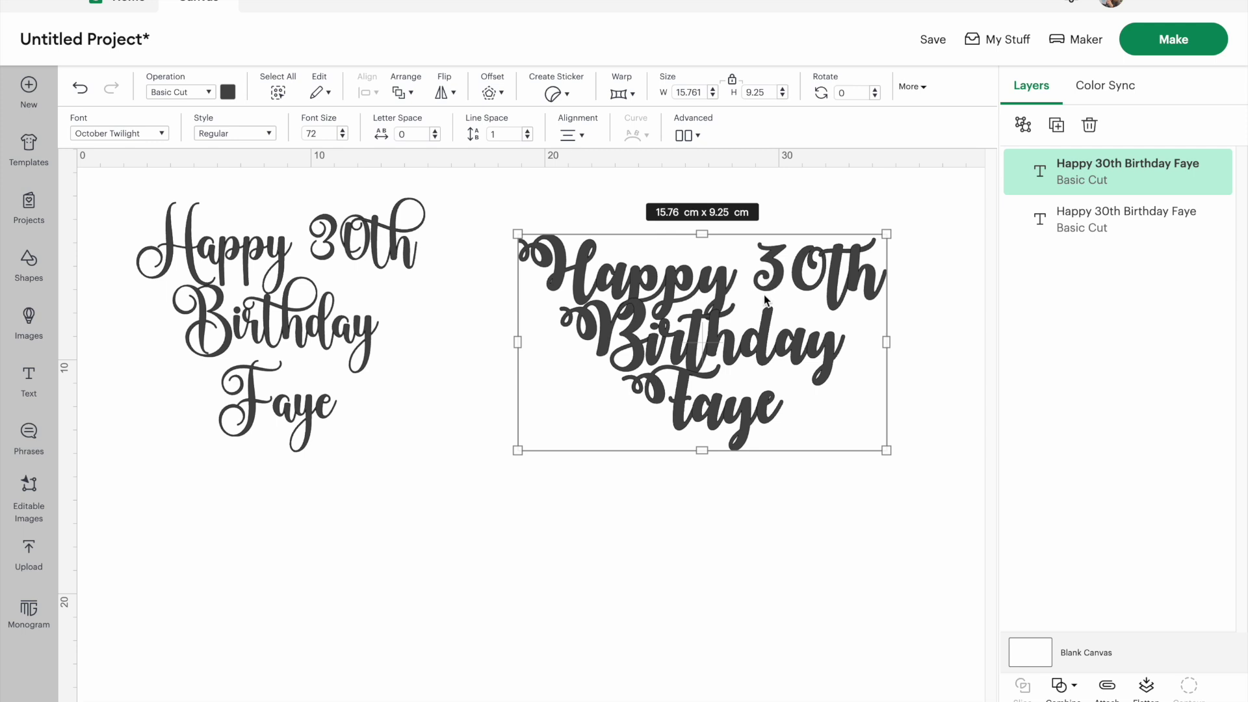
pyautogui.moveTo(763, 295); pyautogui.dragTo(769, 273)
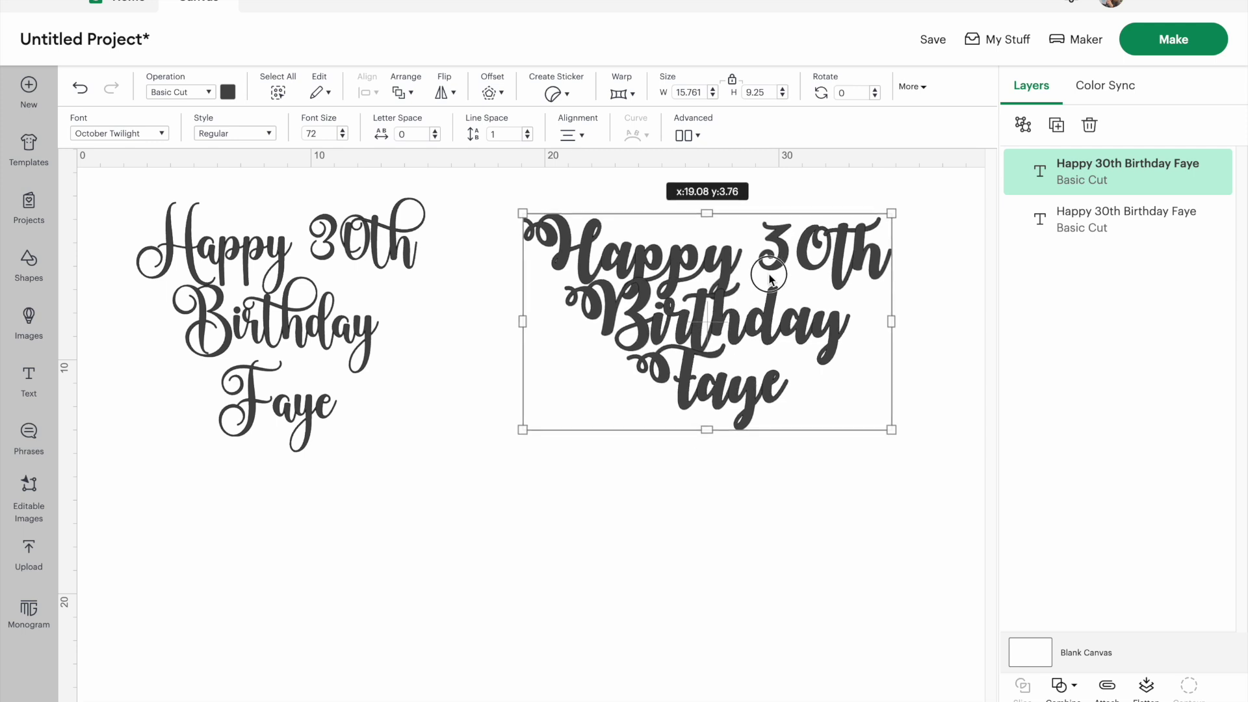
# - Duplicate the October Twilight text below the other two and set the new copy's font to Hello October
pyautogui.click(1056, 125)
pyautogui.moveTo(819, 314); pyautogui.dragTo(561, 558)
pyautogui.click(162, 133)
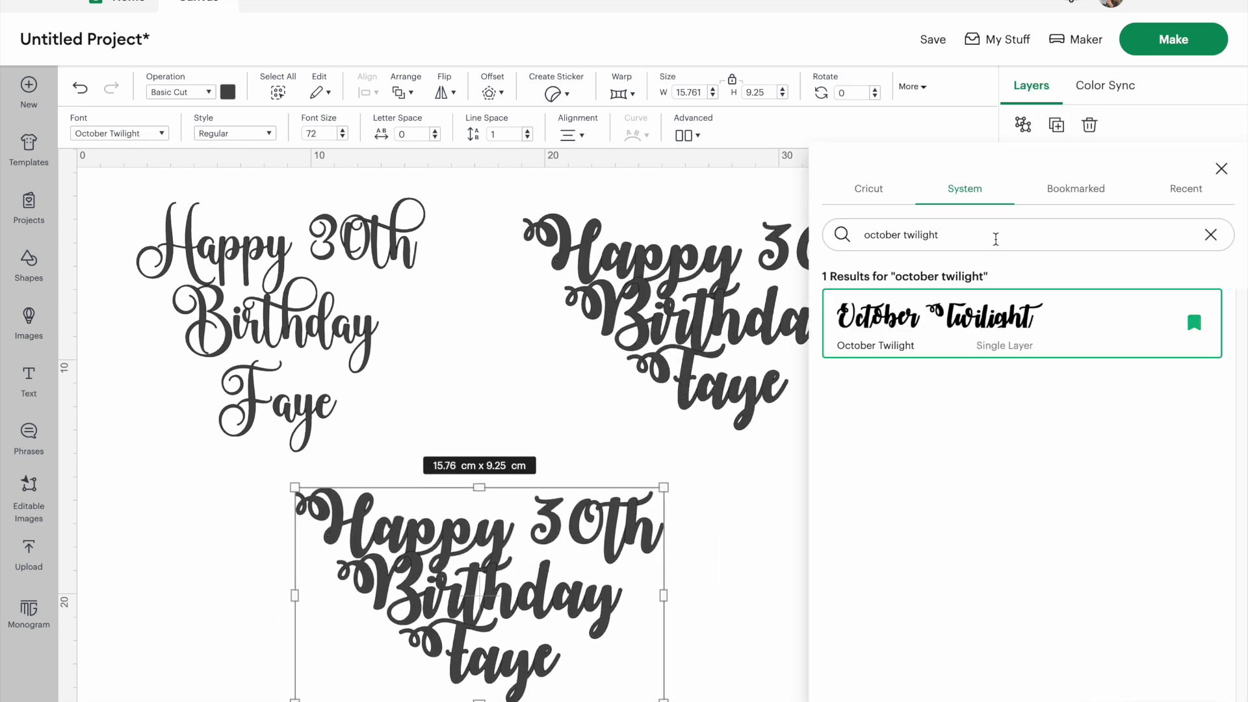
pyautogui.press('BackSpace')
pyautogui.press('BackSpace')
pyautogui.press('BackSpace')
pyautogui.press('BackSpace')
pyautogui.press('BackSpace')
pyautogui.press('BackSpace')
pyautogui.press('BackSpace')
pyautogui.press('BackSpace')
pyautogui.press('BackSpace')
pyautogui.press('Return')
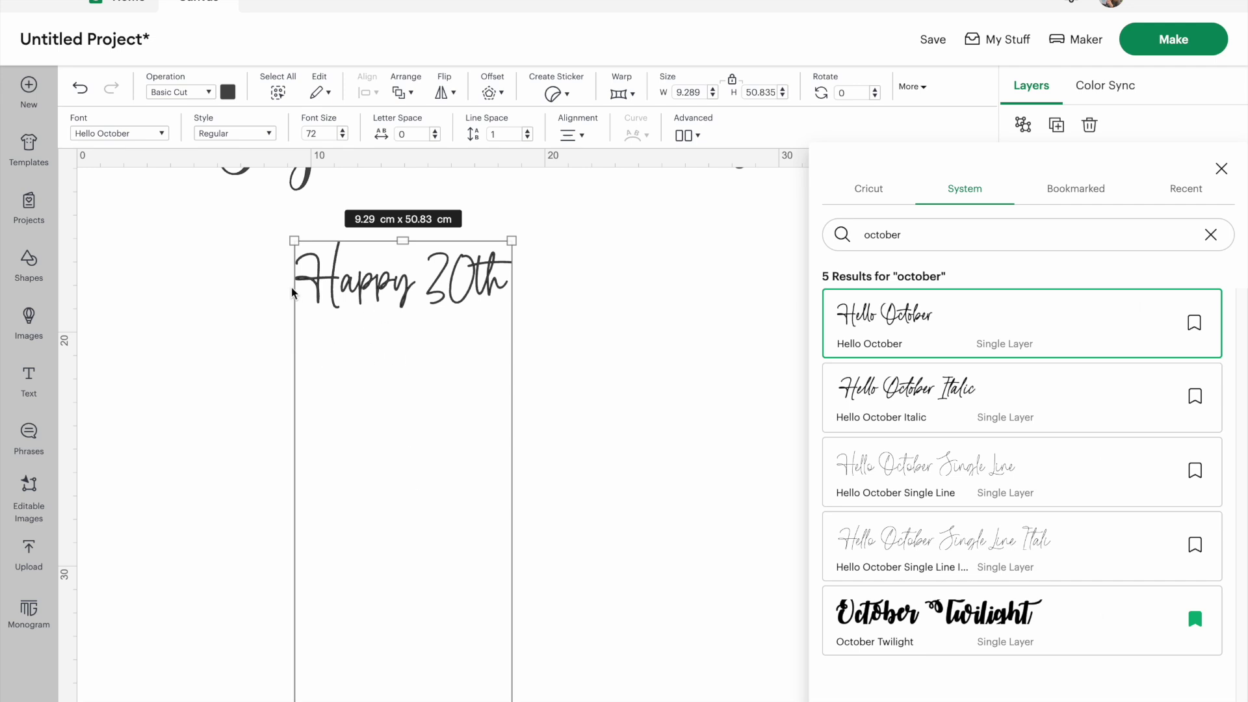
# - Delete the Hello October and October Twilight copies, leaving only the Wingcharm text
pyautogui.scroll(-10, 399, 442)
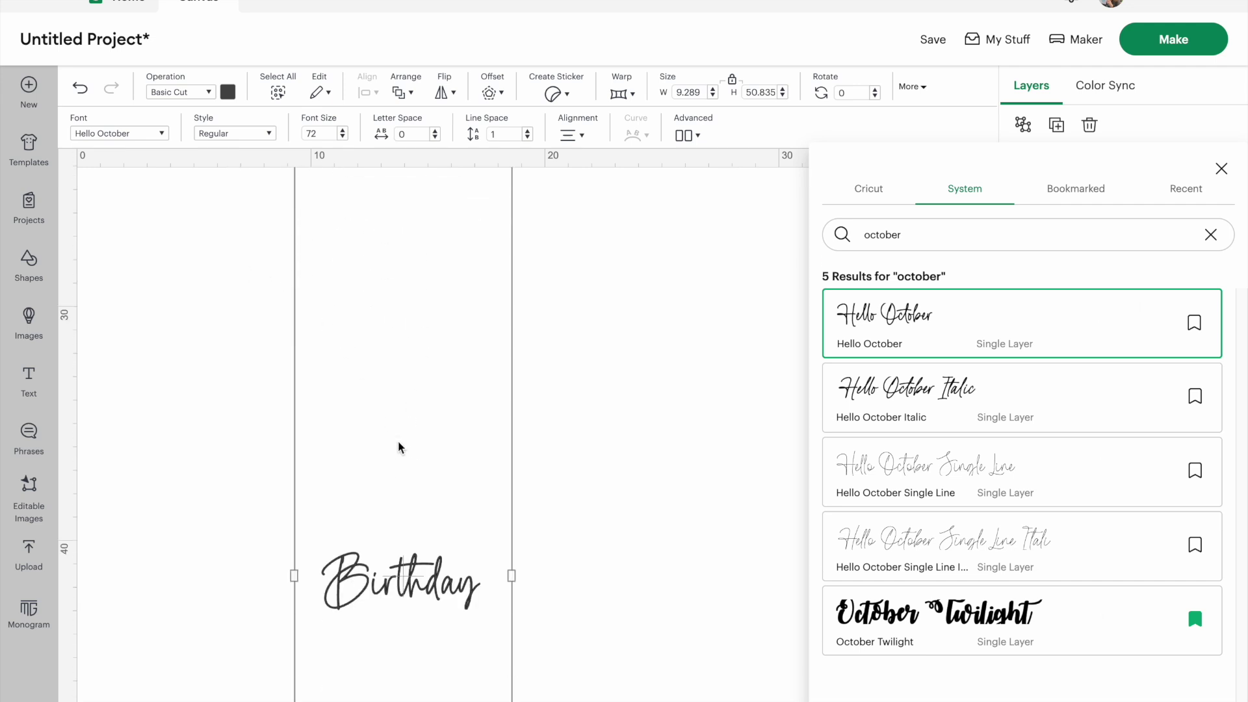
pyautogui.scroll(-3, 399, 447)
pyautogui.scroll(15, 399, 445)
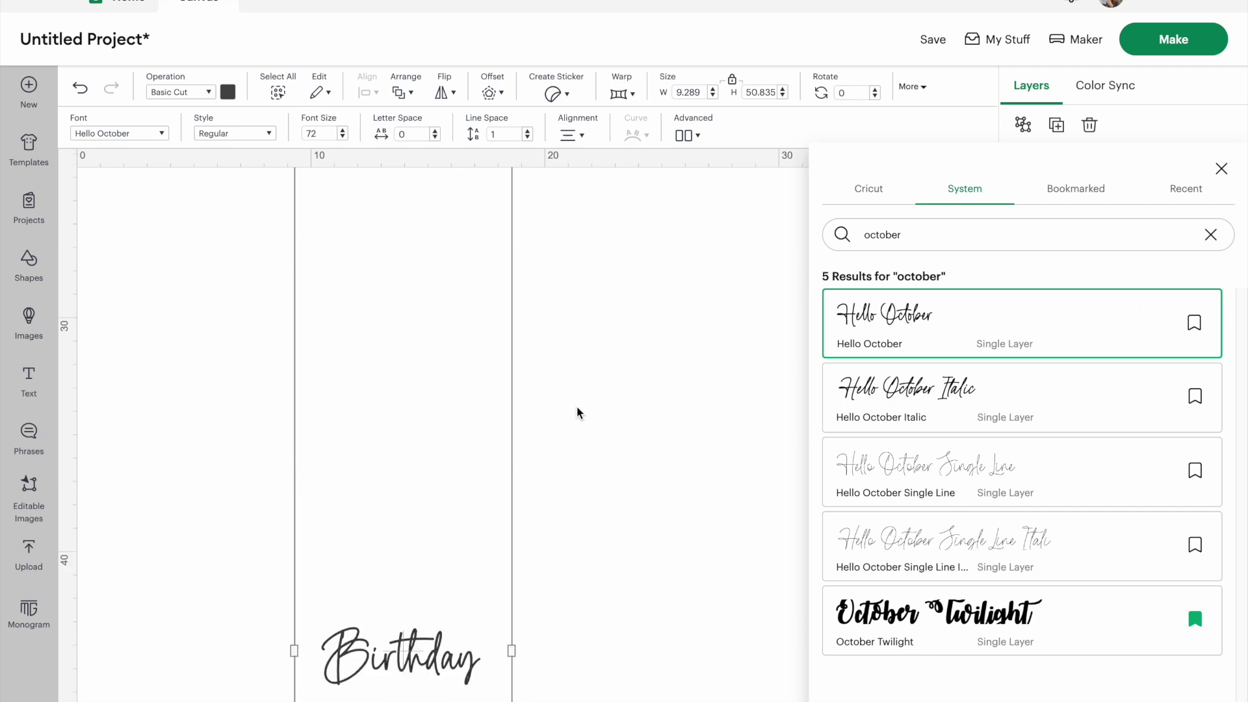
pyautogui.scroll(2, 578, 423)
pyautogui.click(604, 589)
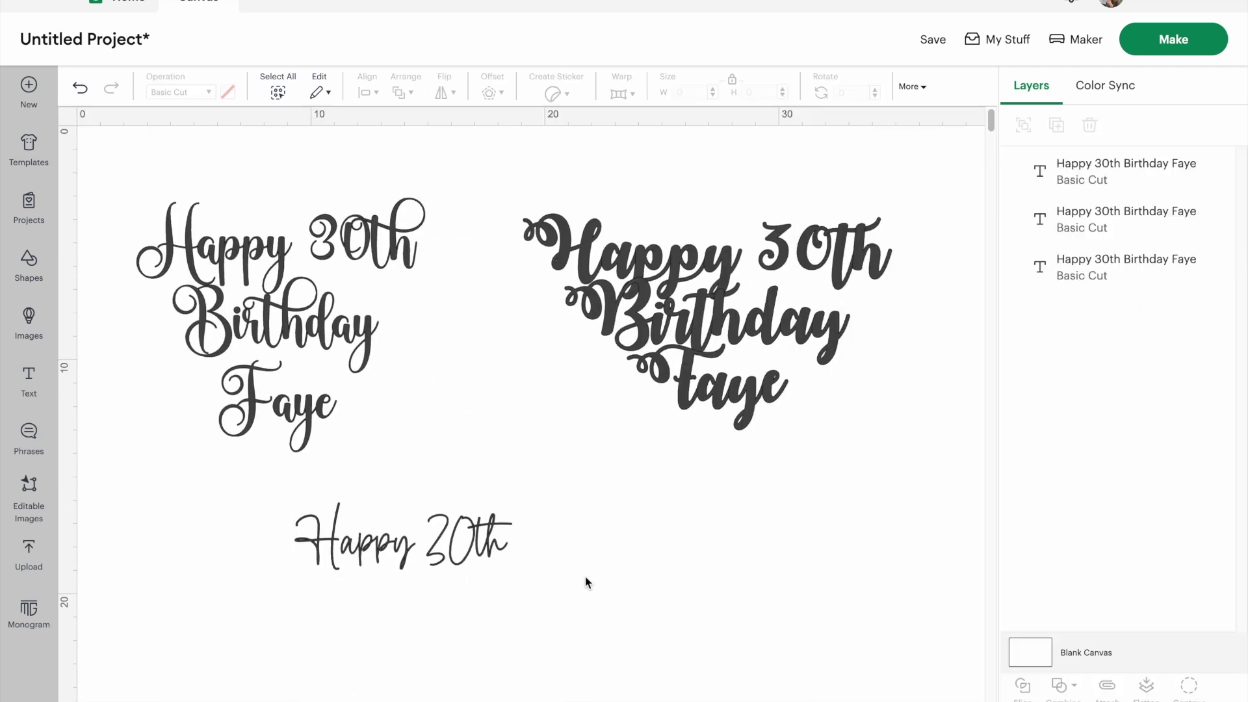
pyautogui.click(440, 548)
pyautogui.press('Delete')
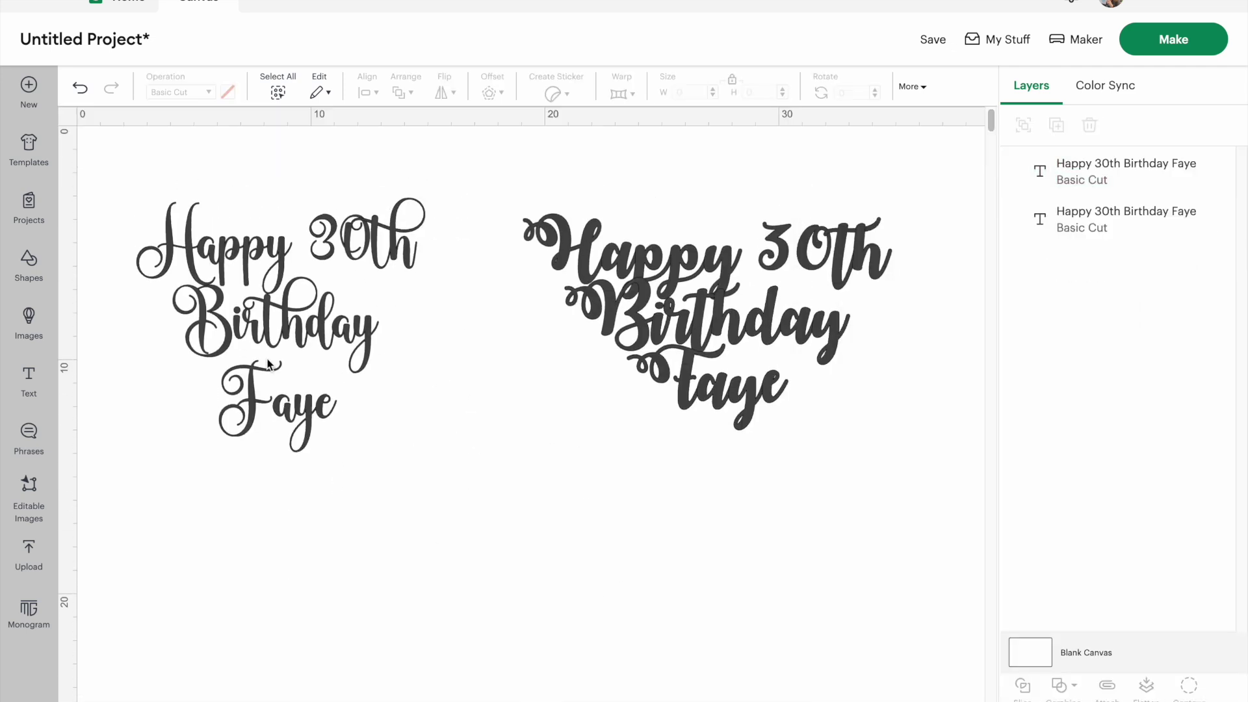
pyautogui.click(590, 266)
pyautogui.press('Delete')
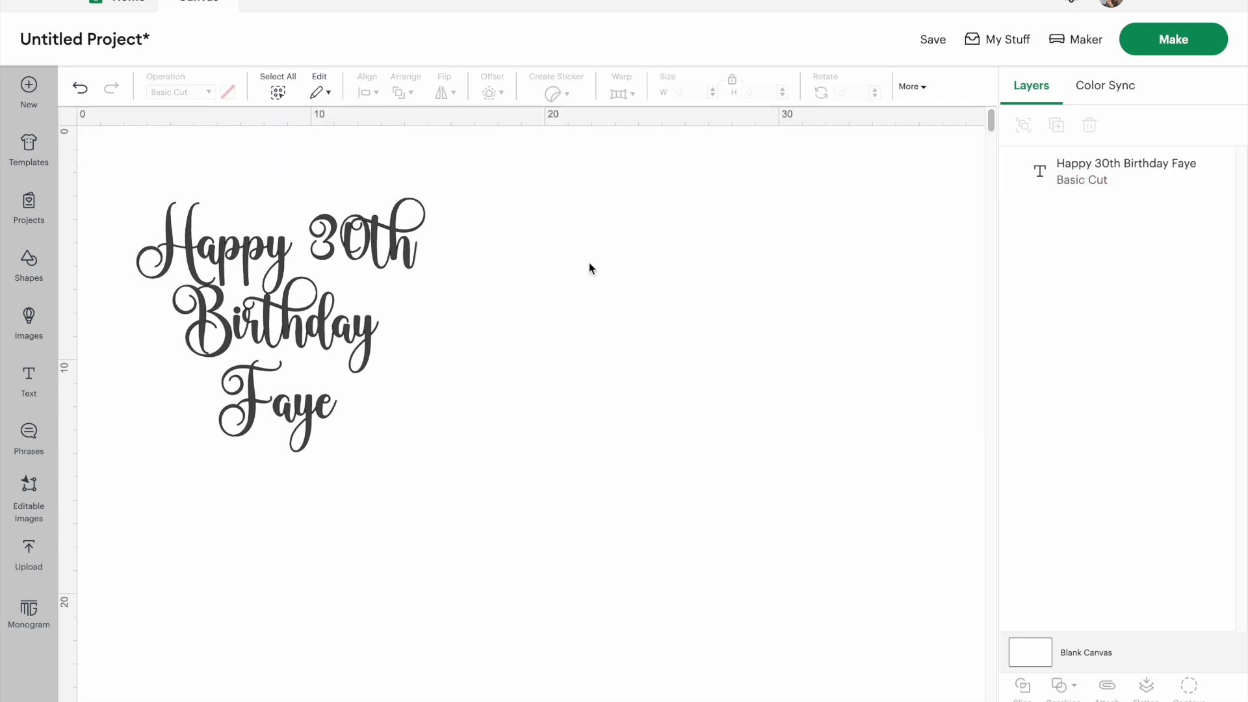
# - Move the Wingcharm text toward the canvas centre and enlarge it to about 18.86 × 16.61 cm
pyautogui.moveTo(303, 265); pyautogui.dragTo(504, 299)
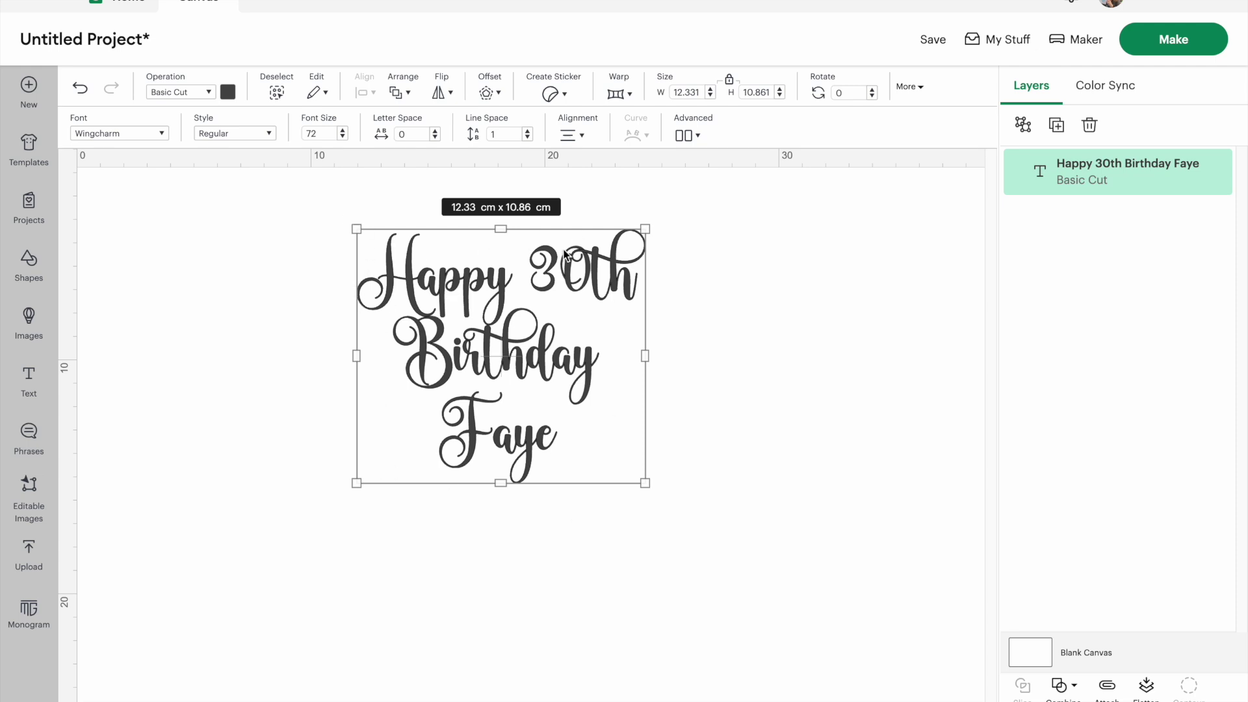
pyautogui.moveTo(645, 484); pyautogui.dragTo(801, 615)
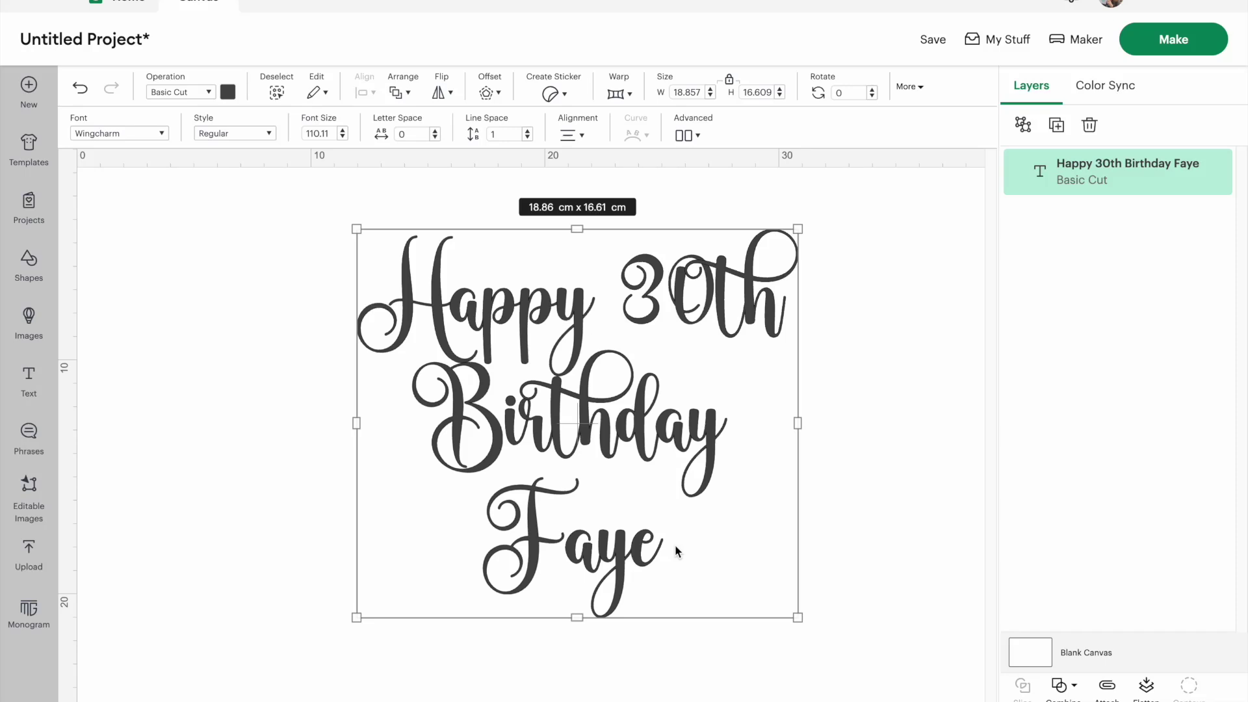
# - Try to ungroup the birthday text to lines, and move the main text away from the other pieces
pyautogui.click(691, 135)
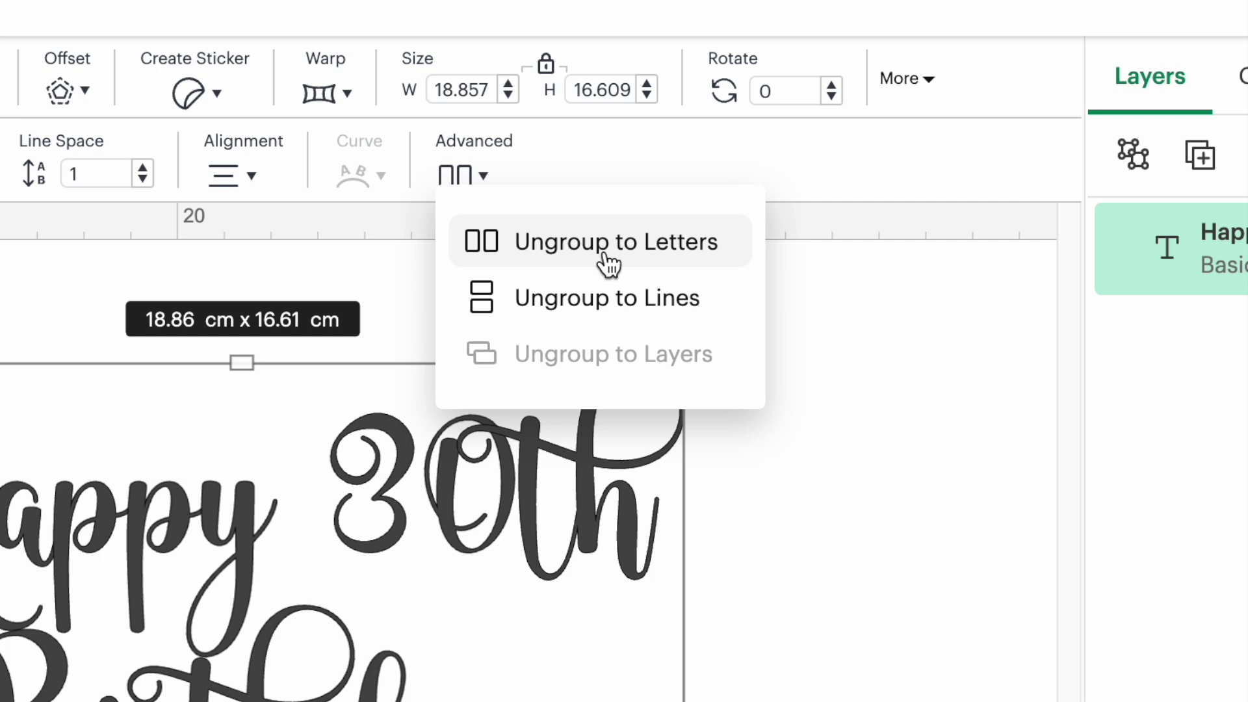
pyautogui.click(610, 299)
pyautogui.moveTo(648, 322); pyautogui.dragTo(394, 287)
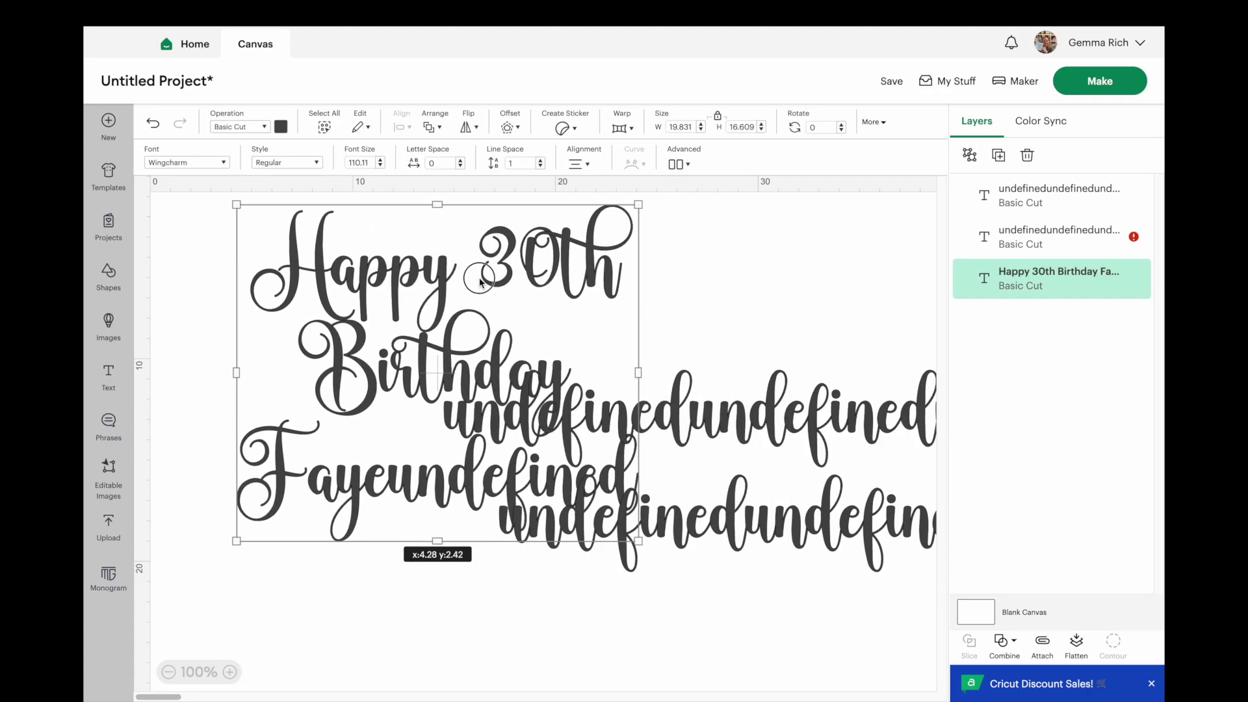
# - Delete the two stray "undefined" text layers and move the remaining birthday text to the middle of the canvas
pyautogui.click(709, 414)
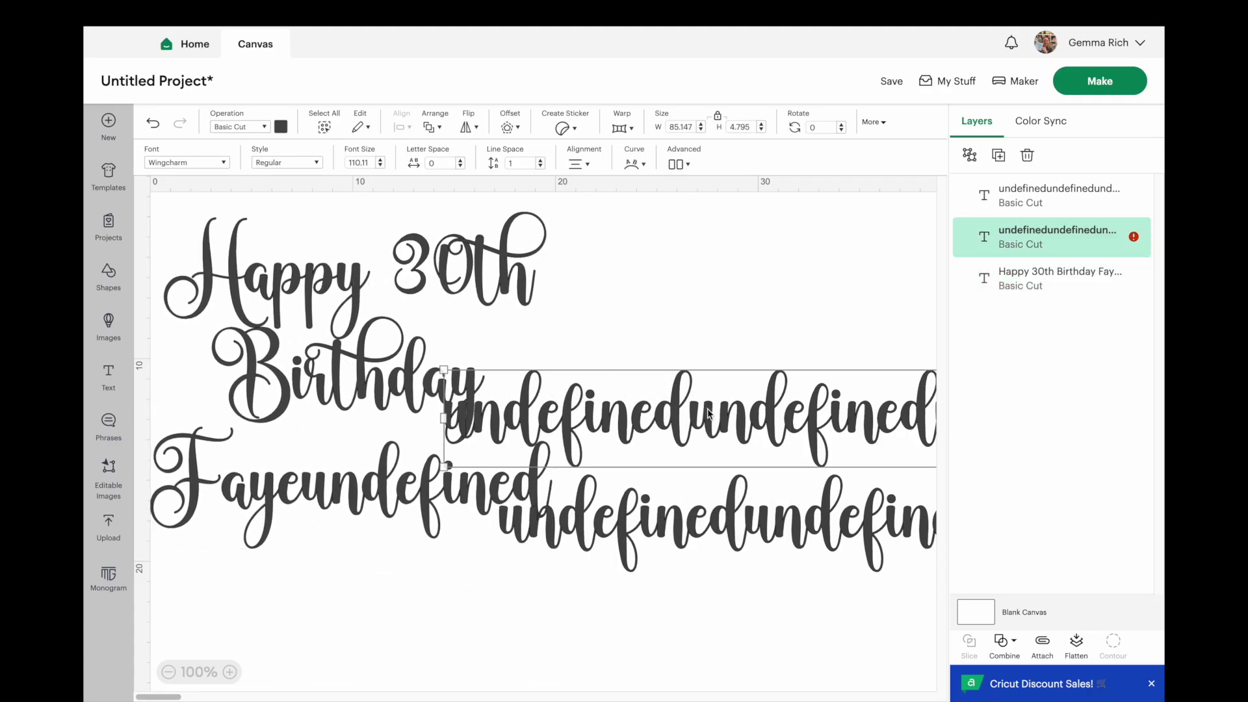
pyautogui.press('Delete')
pyautogui.click(706, 517)
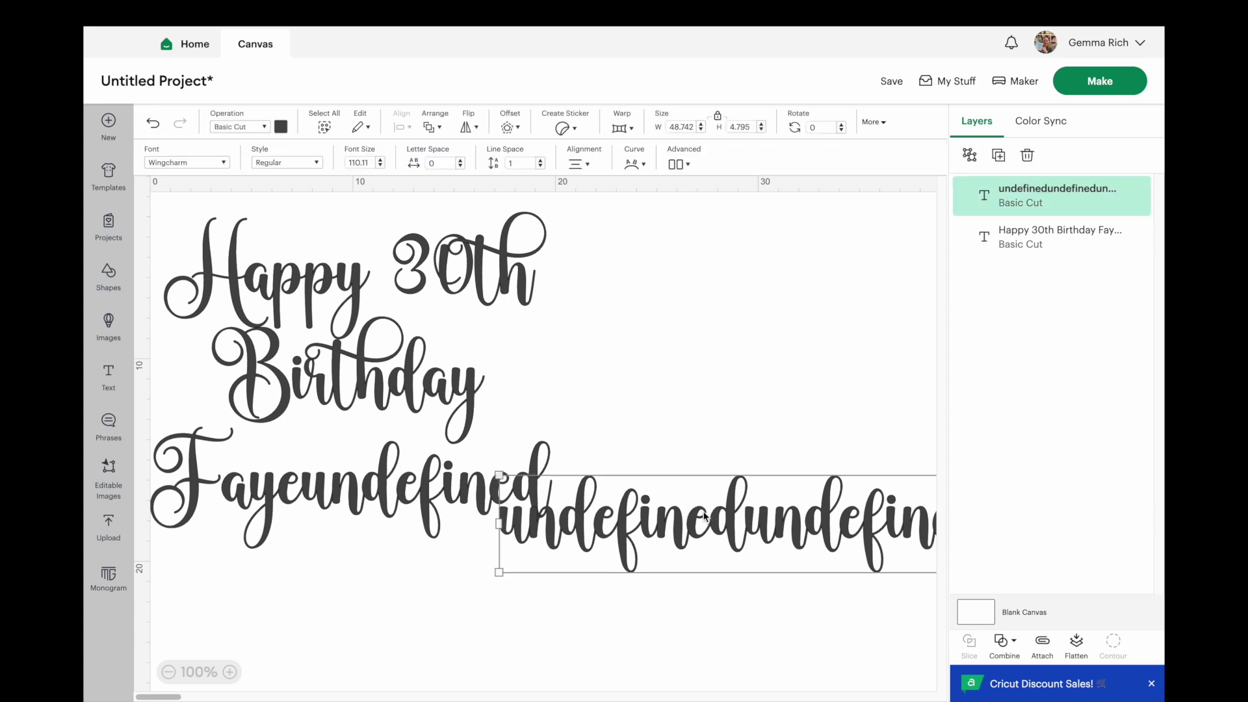
pyautogui.press('Delete')
pyautogui.moveTo(435, 391); pyautogui.dragTo(662, 391)
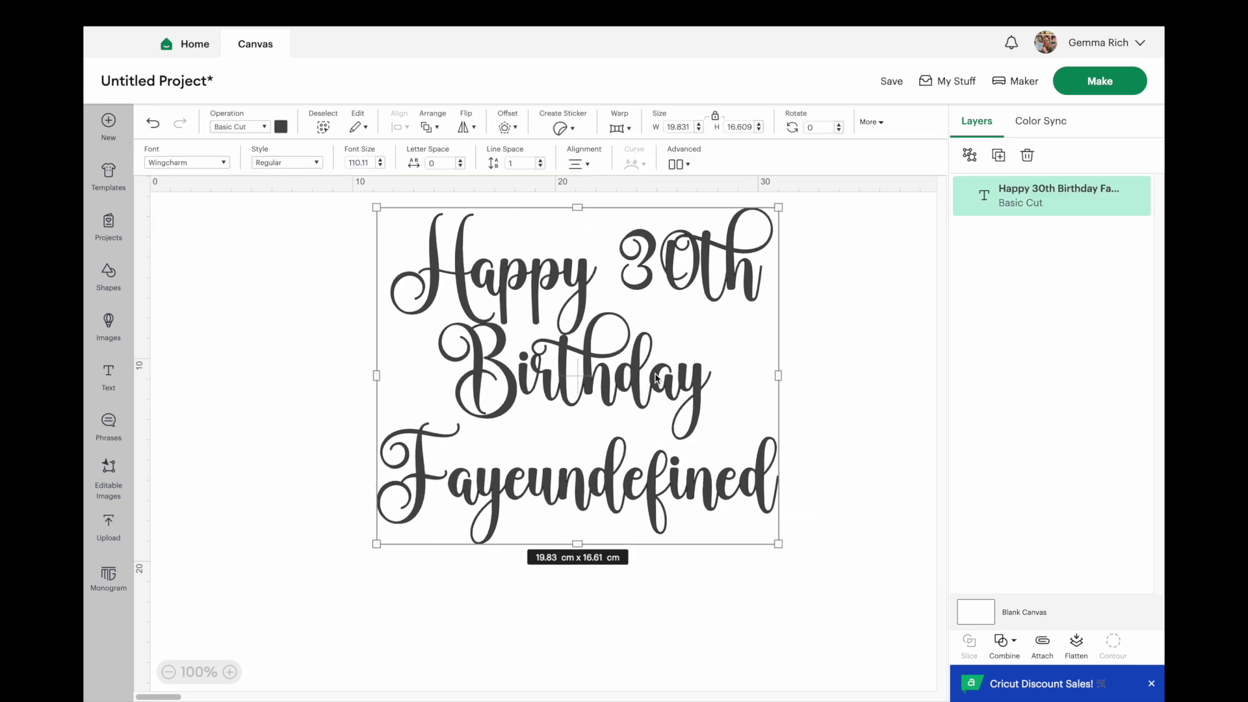
# - Try again to ungroup the remaining birthday text to lines
pyautogui.click(679, 164)
pyautogui.click(738, 221)
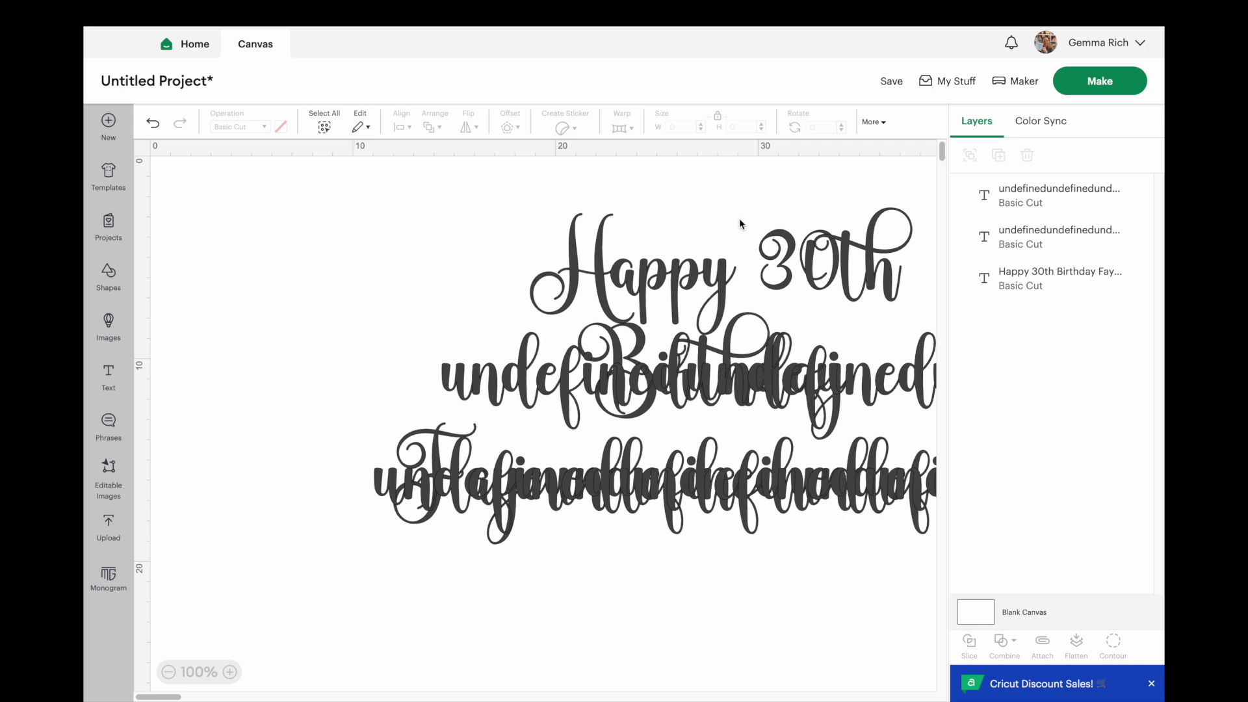
# - Delete the stray "undefined" text layers and ungroup the remaining birthday text to letters
pyautogui.click(712, 384)
pyautogui.press('Delete')
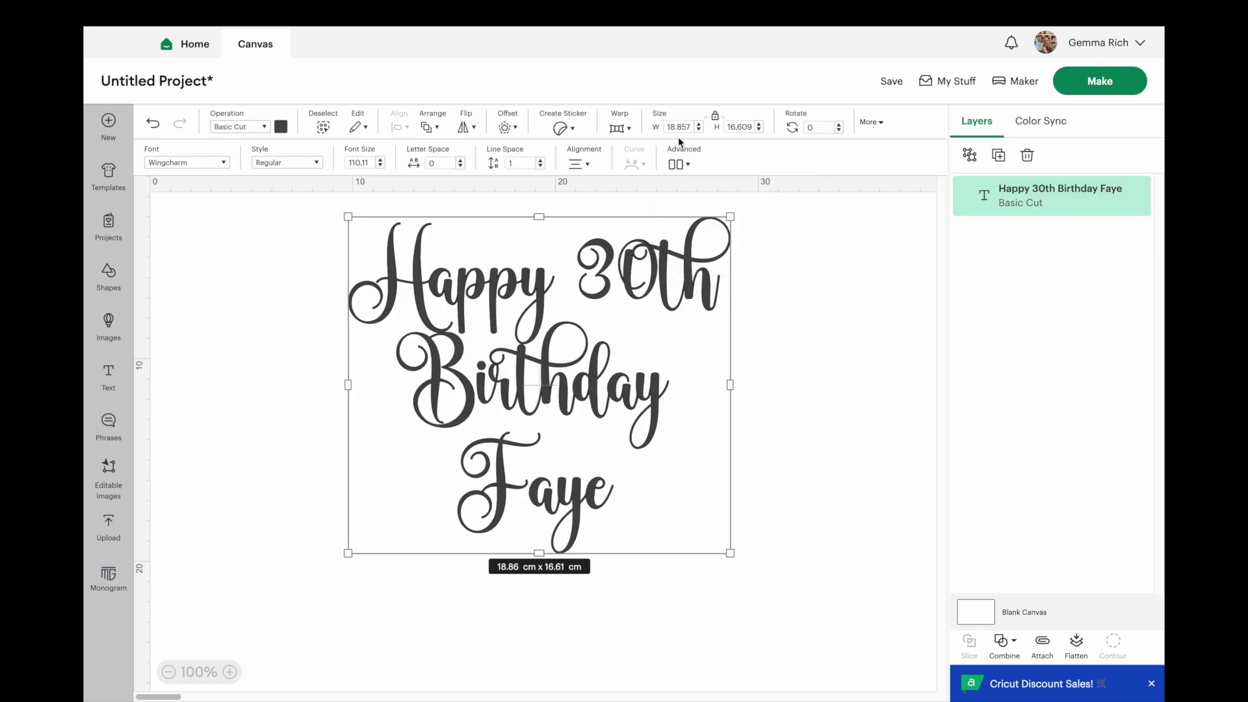
pyautogui.click(679, 161)
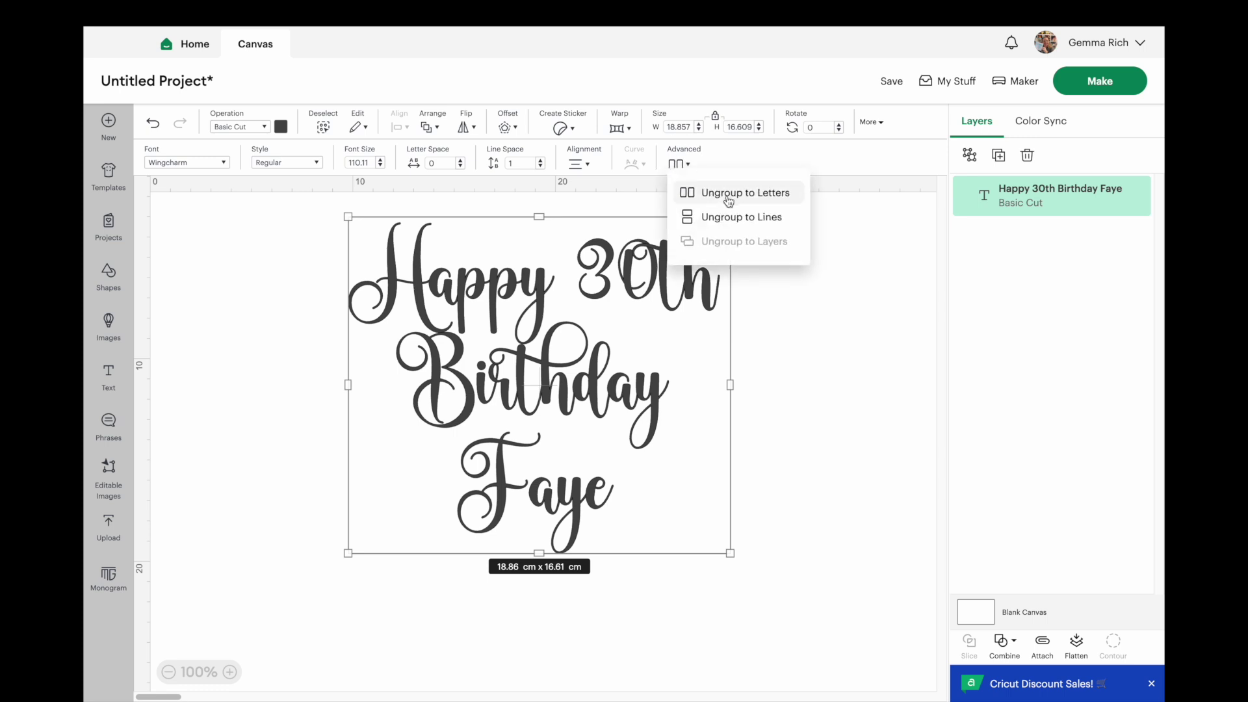
pyautogui.click(729, 193)
pyautogui.click(843, 250)
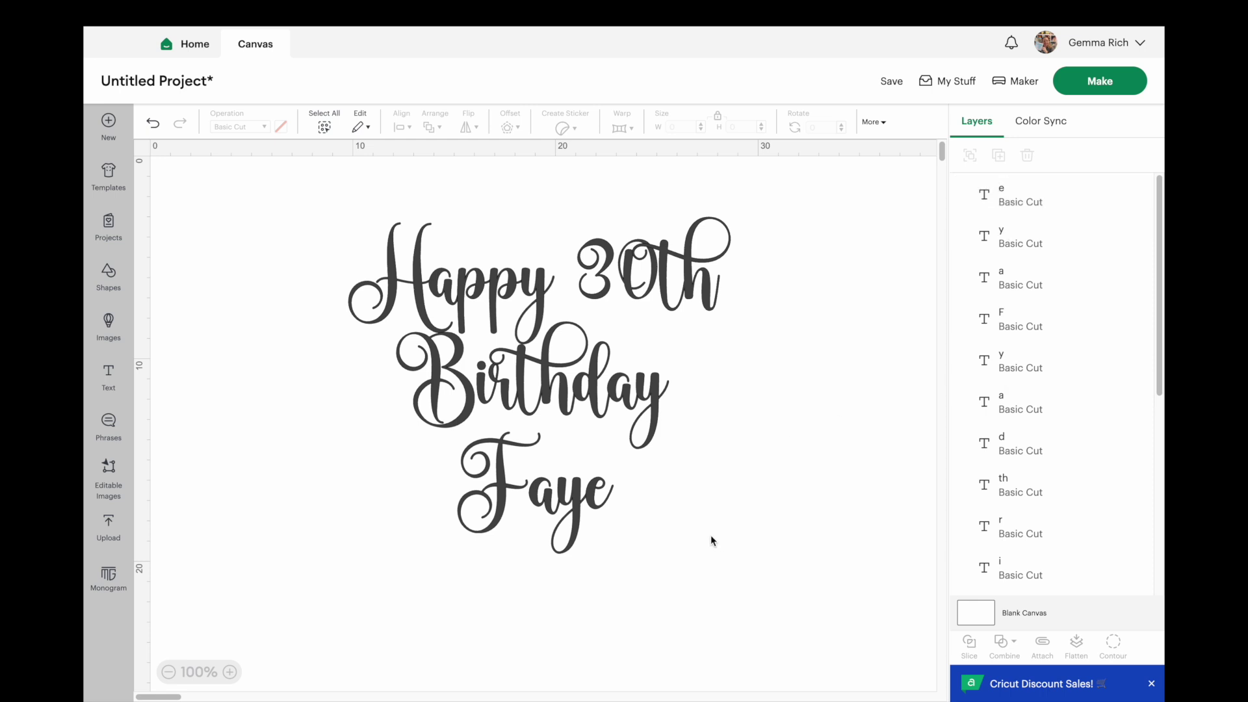
# - Group the letters of the name and move the group down, clear of the other words
pyautogui.moveTo(666, 549); pyautogui.dragTo(470, 476)
pyautogui.click(969, 155)
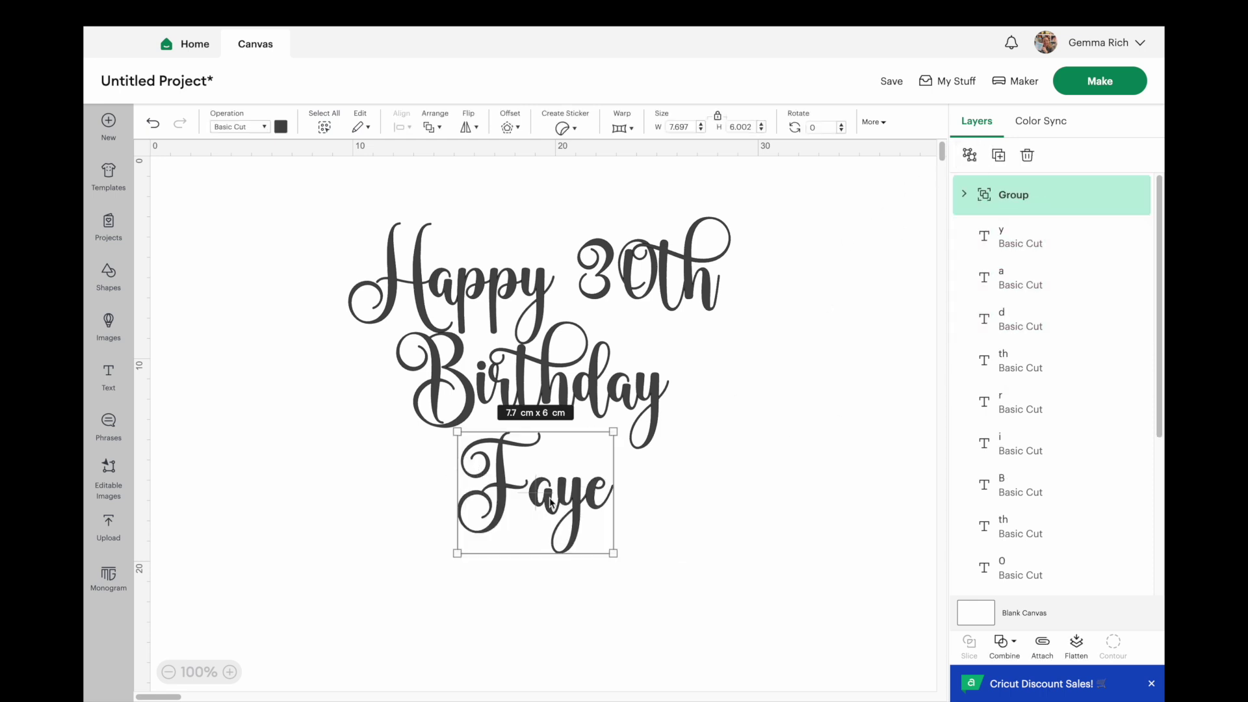
pyautogui.moveTo(560, 504); pyautogui.dragTo(568, 615)
# - Group the letters of "Birthday" and move the word down, away from "Happy 30th"
pyautogui.click(719, 394)
pyautogui.moveTo(719, 393); pyautogui.dragTo(374, 373)
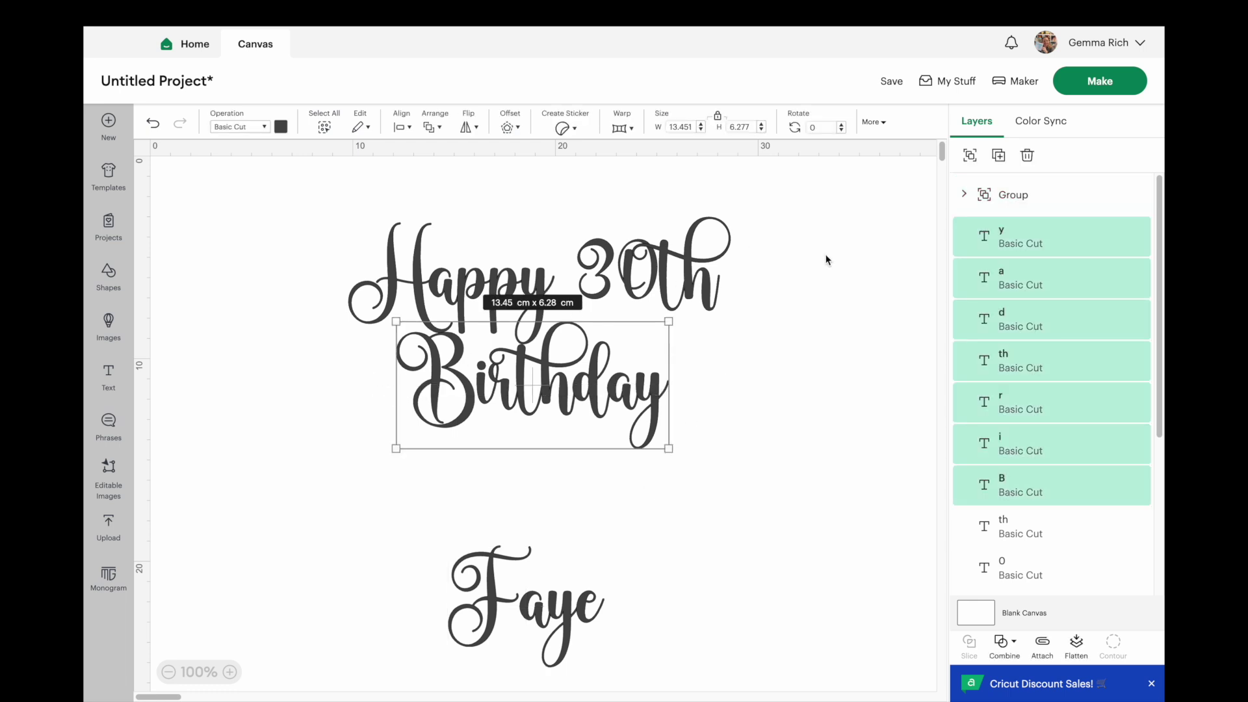
pyautogui.click(969, 155)
pyautogui.moveTo(572, 343); pyautogui.dragTo(556, 470)
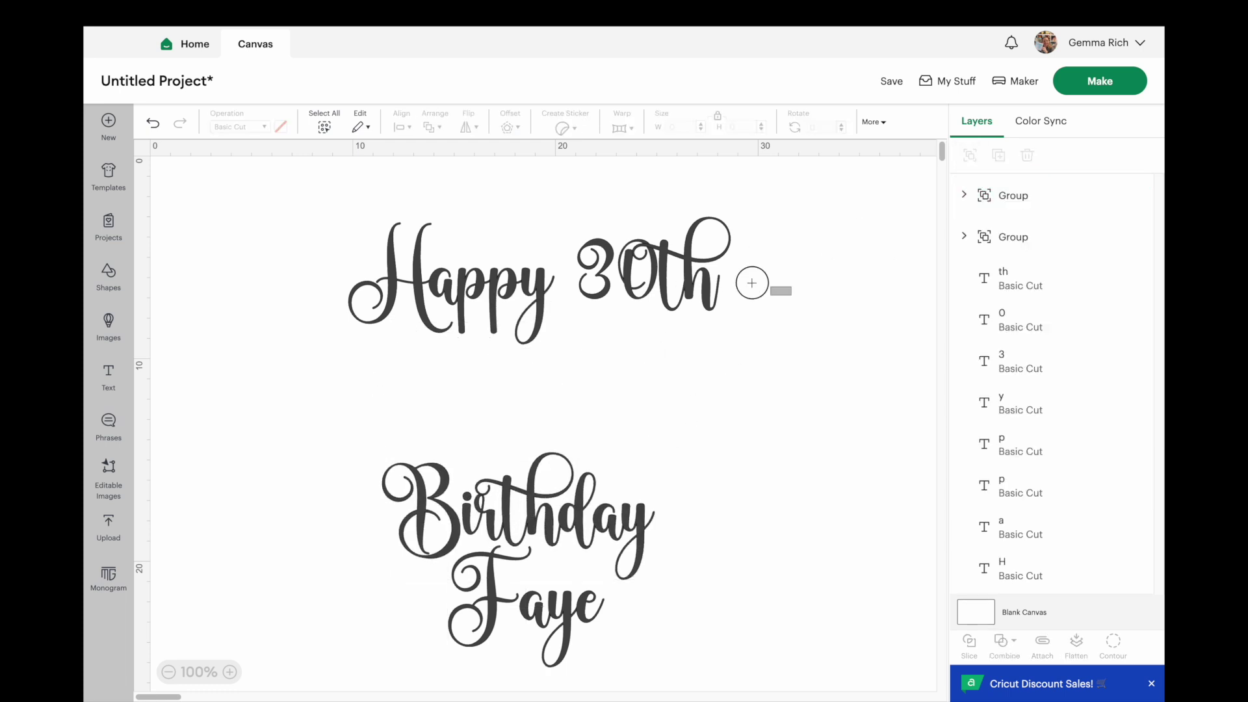
# - Group the characters of "30th" and the letters of "Happy" as two separate groups
pyautogui.moveTo(791, 295); pyautogui.dragTo(429, 254)
pyautogui.moveTo(813, 343); pyautogui.dragTo(582, 202)
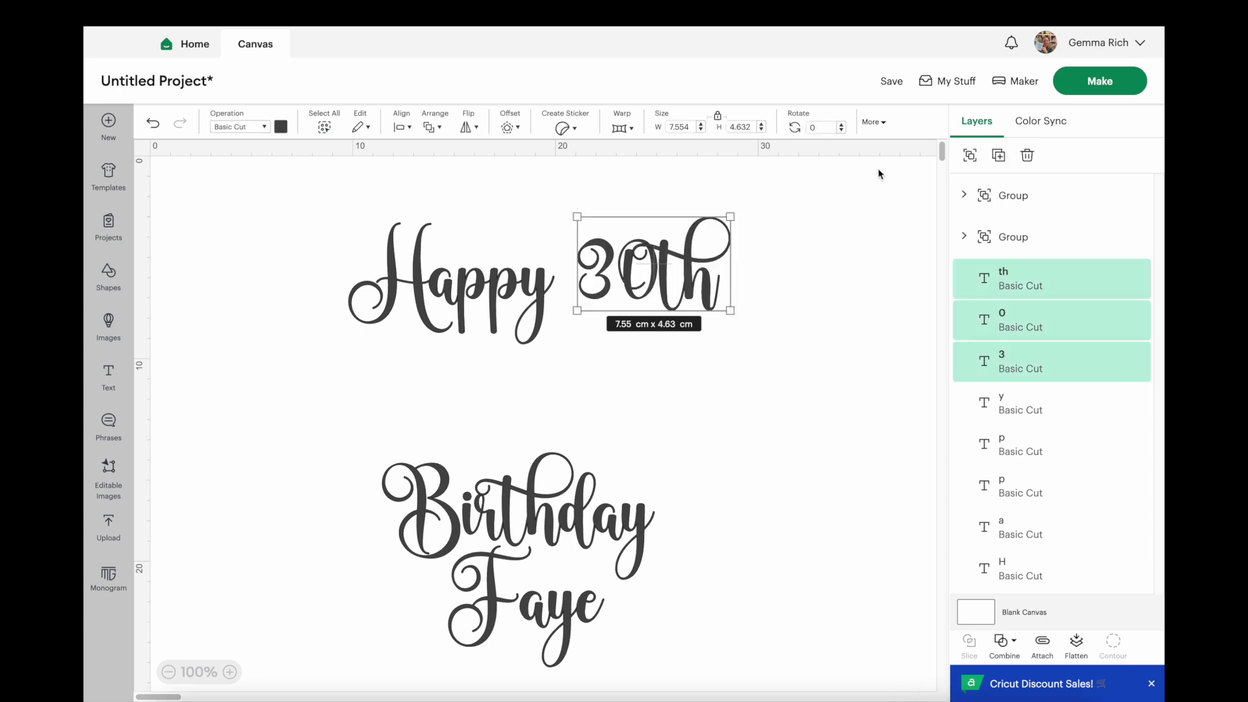
pyautogui.click(971, 163)
pyautogui.moveTo(357, 201); pyautogui.dragTo(551, 342)
pyautogui.click(969, 156)
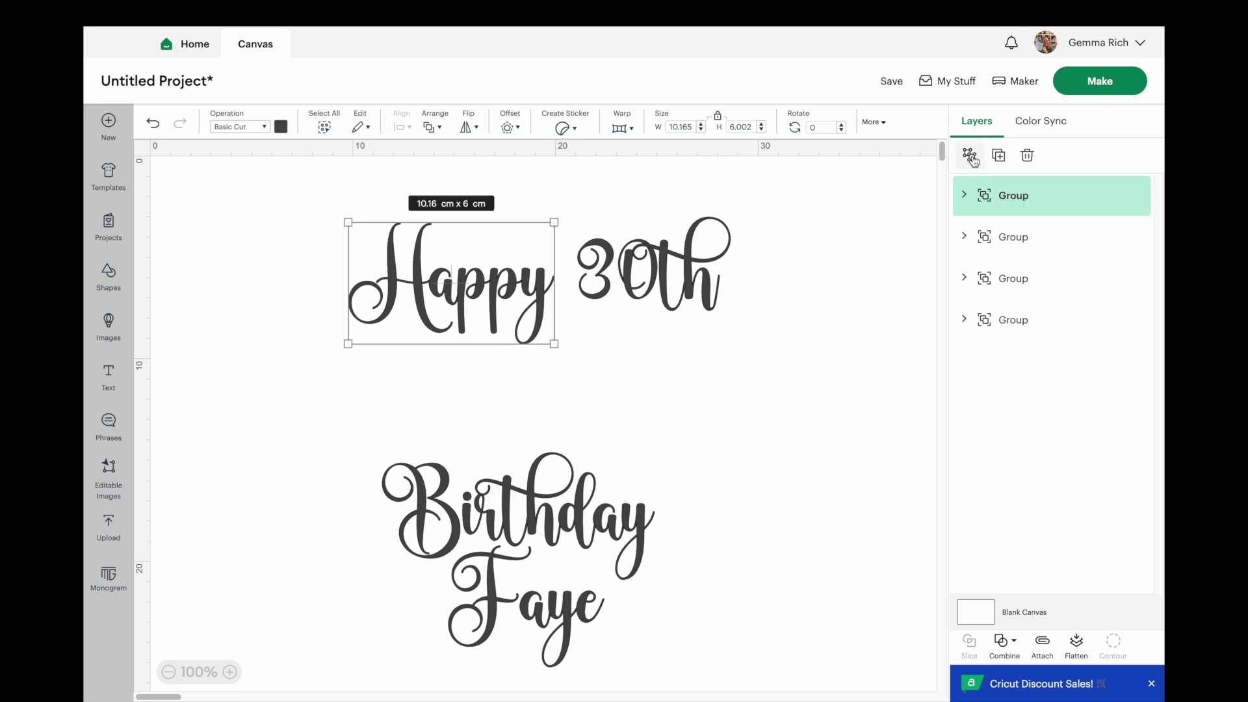
# - Move "Birthday" and the name back up beneath "Happy 30th", and nudge "30th" closer to "Happy"
pyautogui.moveTo(537, 507); pyautogui.dragTo(565, 379)
pyautogui.moveTo(554, 613); pyautogui.dragTo(571, 472)
pyautogui.moveTo(632, 286); pyautogui.dragTo(626, 280)
# - Enlarge all four word groups together to about 27.39 × 22.37 cm, and space "Happy" and the name away from the other words
pyautogui.moveTo(336, 191); pyautogui.dragTo(861, 682)
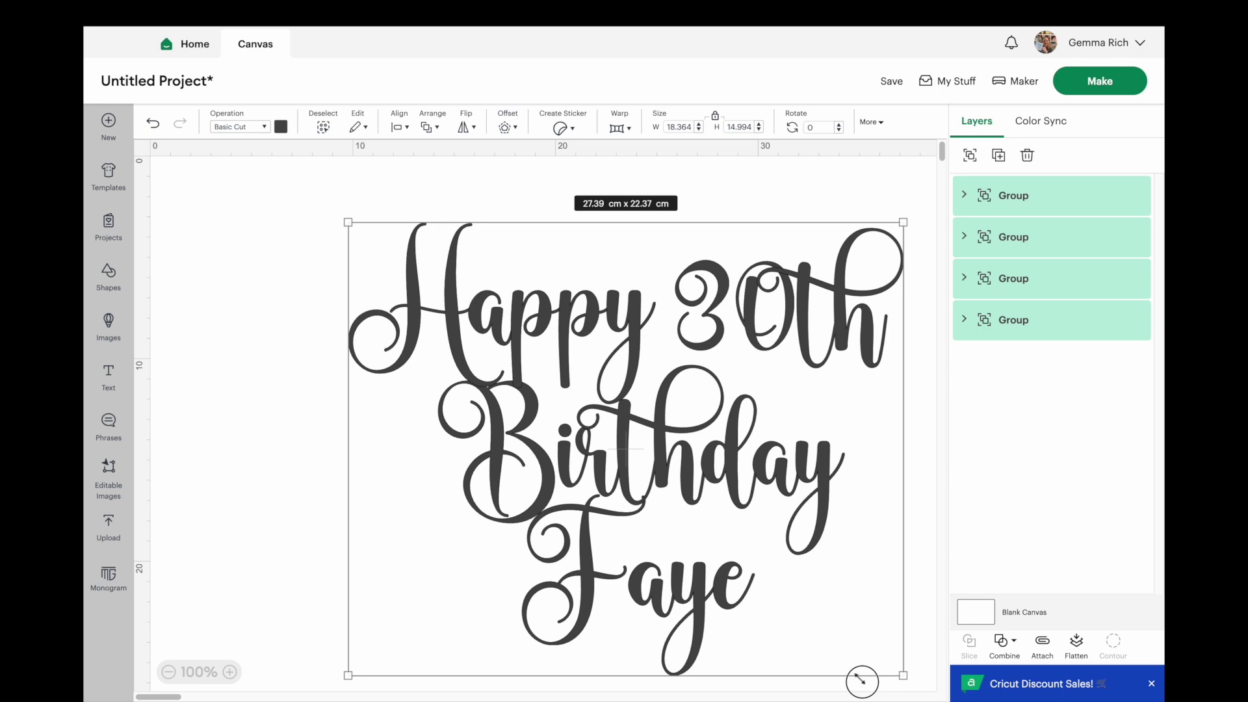
pyautogui.moveTo(861, 682); pyautogui.dragTo(861, 682)
pyautogui.hotkey('ctrl', 'z')
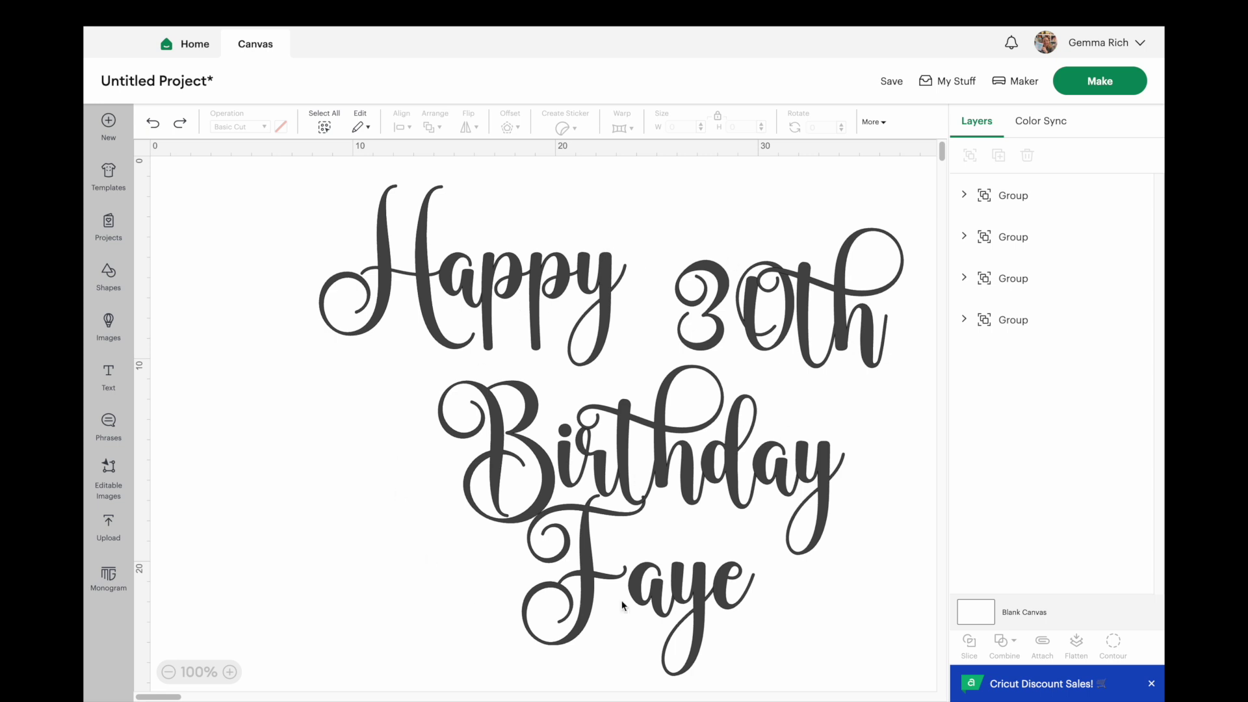
pyautogui.moveTo(655, 598); pyautogui.dragTo(655, 619)
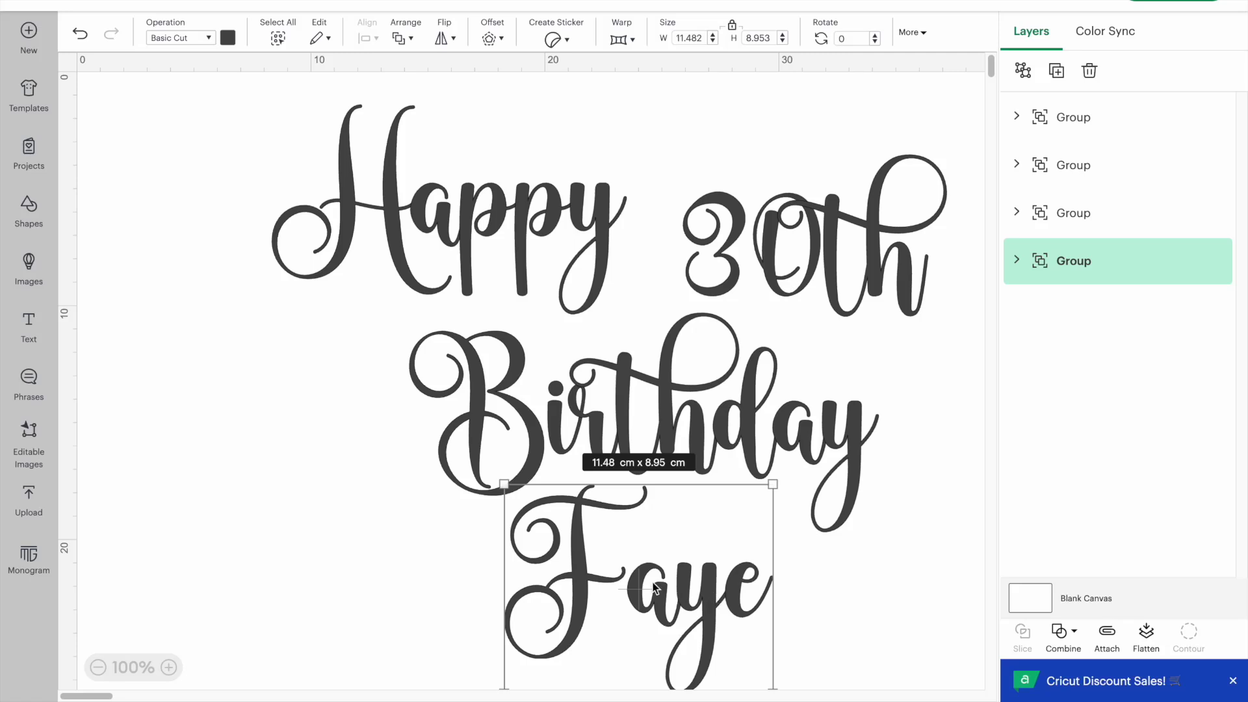
# - Apply a 0.12 cm welded offset with rounded corners to "Happy", and move "30th" up beside it
pyautogui.click(451, 212)
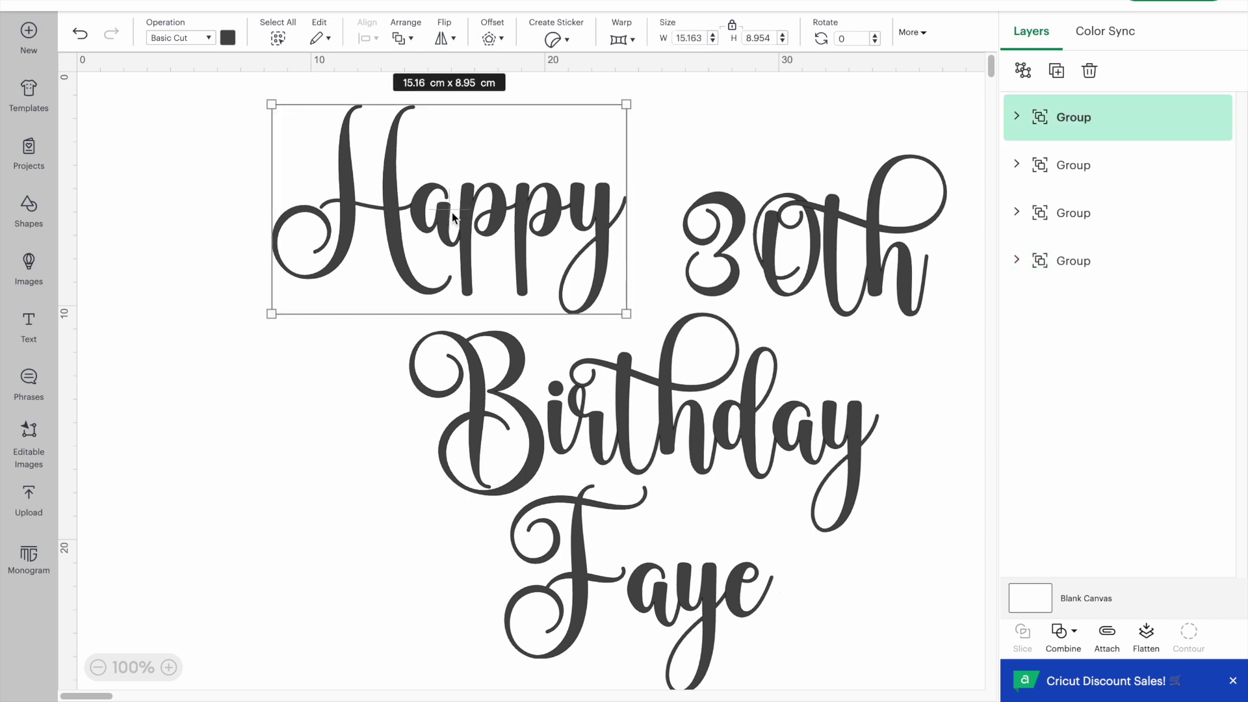
pyautogui.click(492, 37)
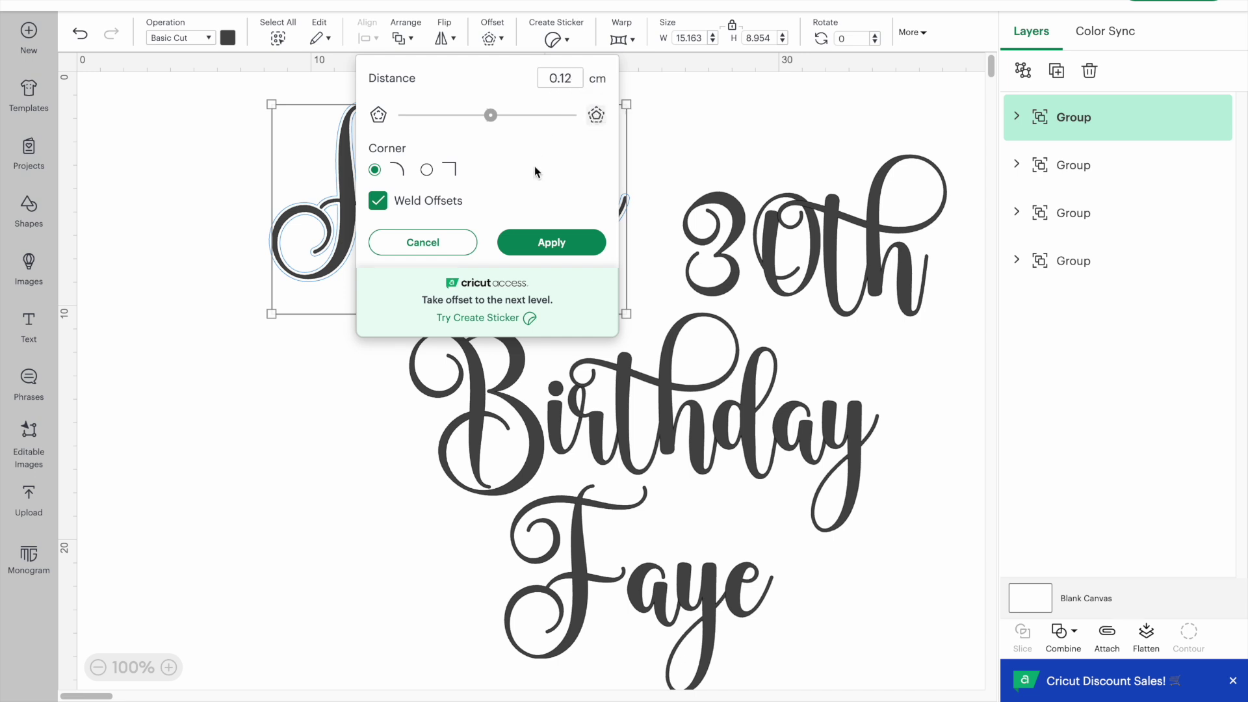
pyautogui.click(532, 246)
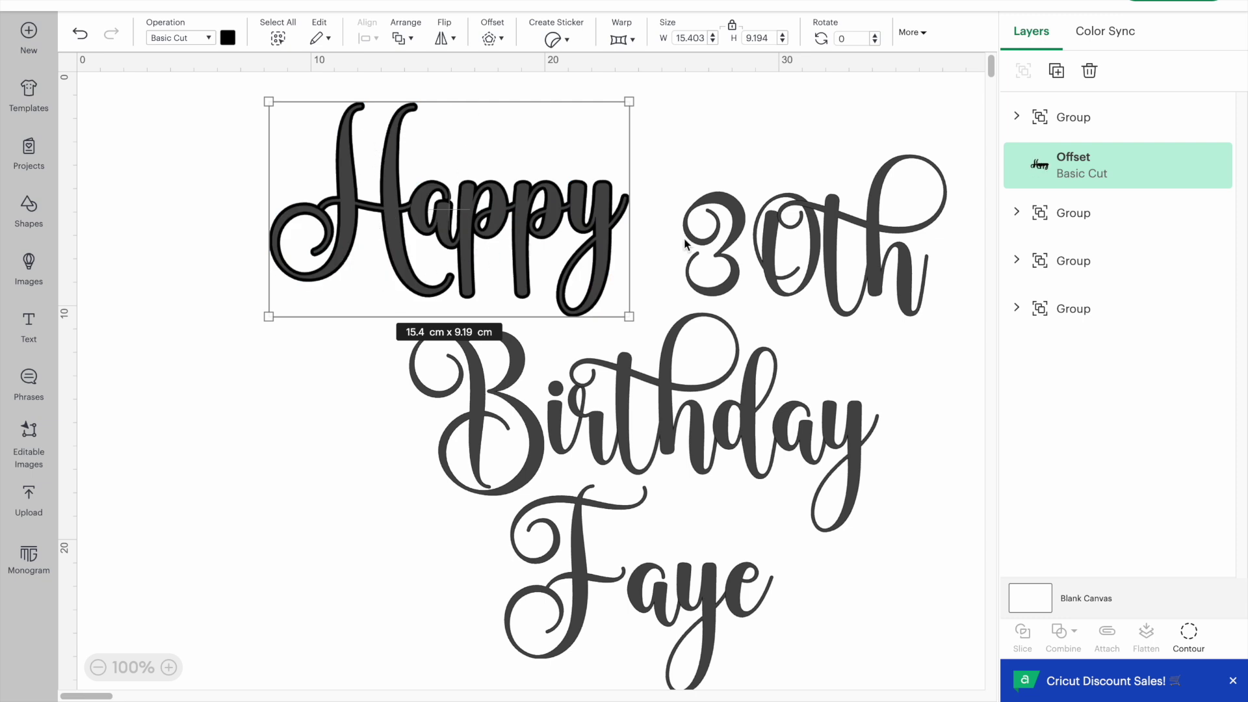
pyautogui.click(731, 231)
pyautogui.moveTo(731, 231); pyautogui.dragTo(731, 175)
# - Apply the same 0.12 cm offset to "Birthday" and to the name
pyautogui.click(670, 370)
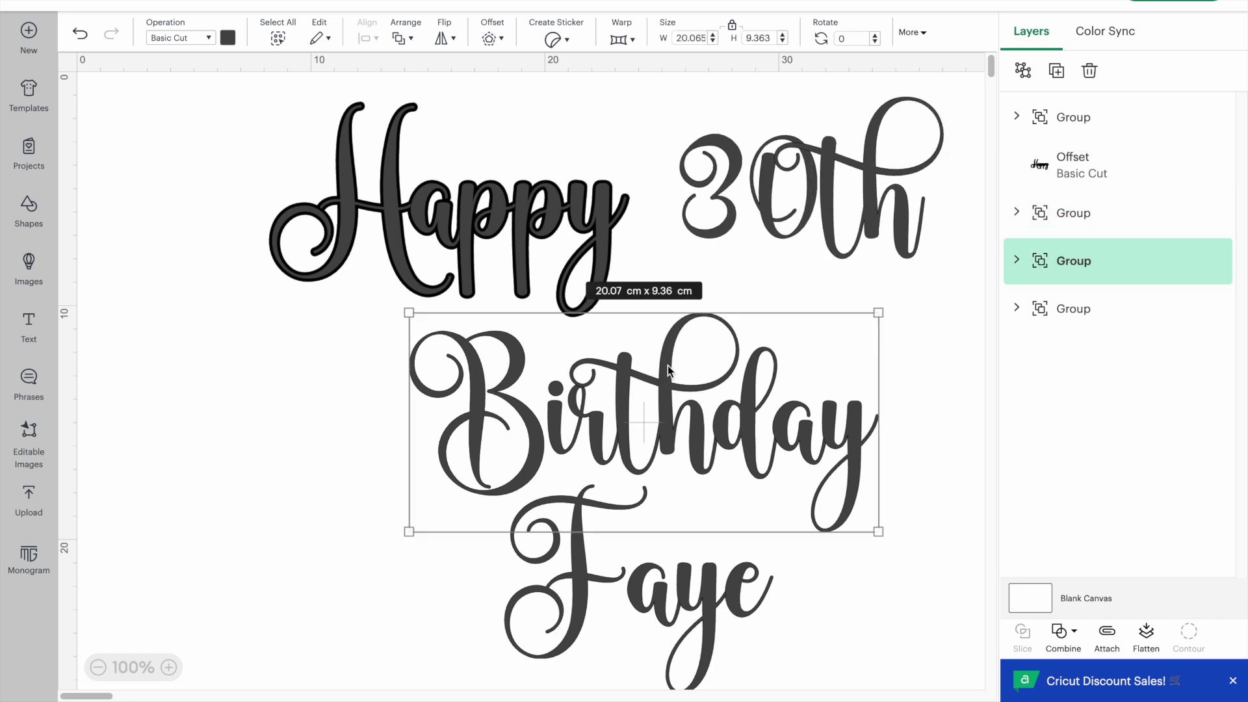
pyautogui.click(492, 39)
pyautogui.click(550, 239)
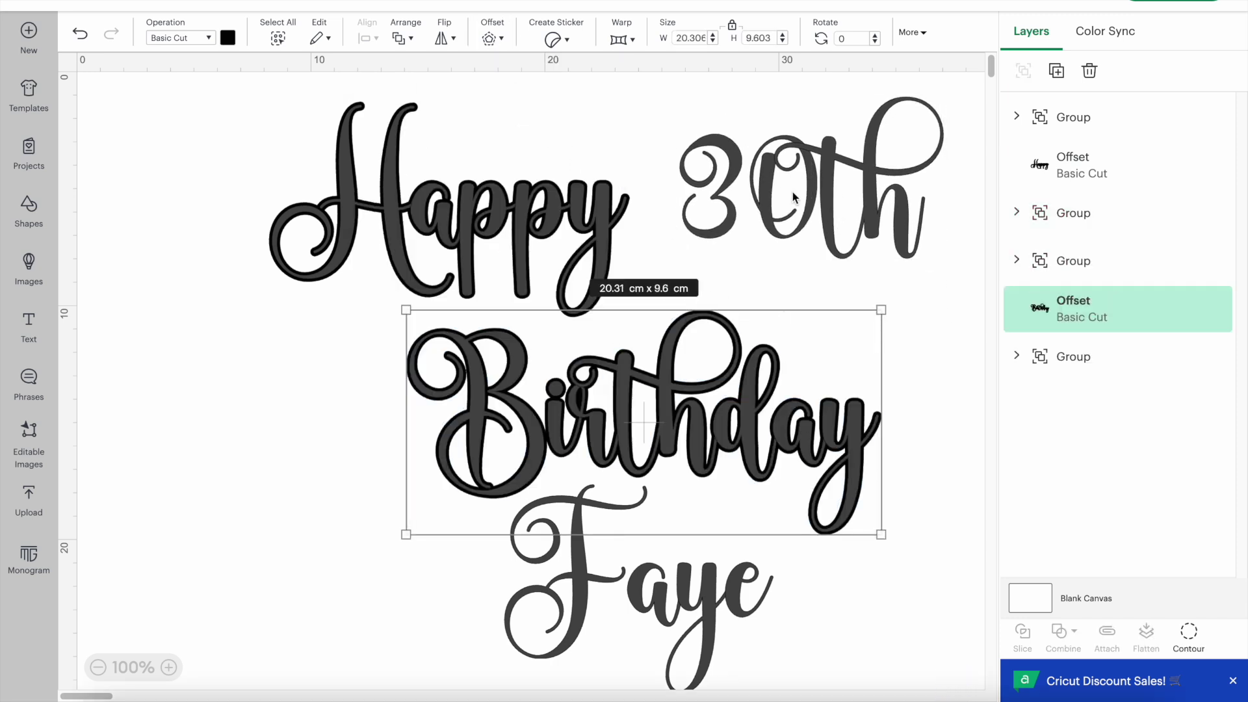
pyautogui.click(645, 585)
pyautogui.click(492, 39)
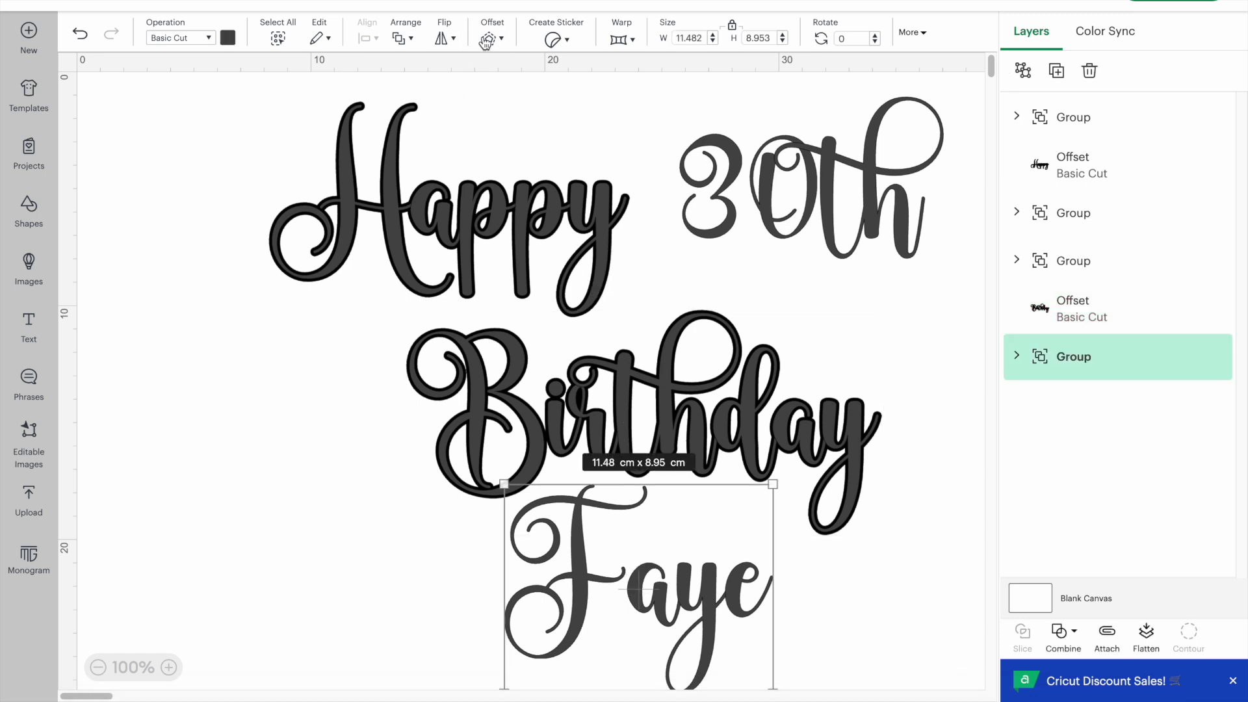
pyautogui.click(551, 242)
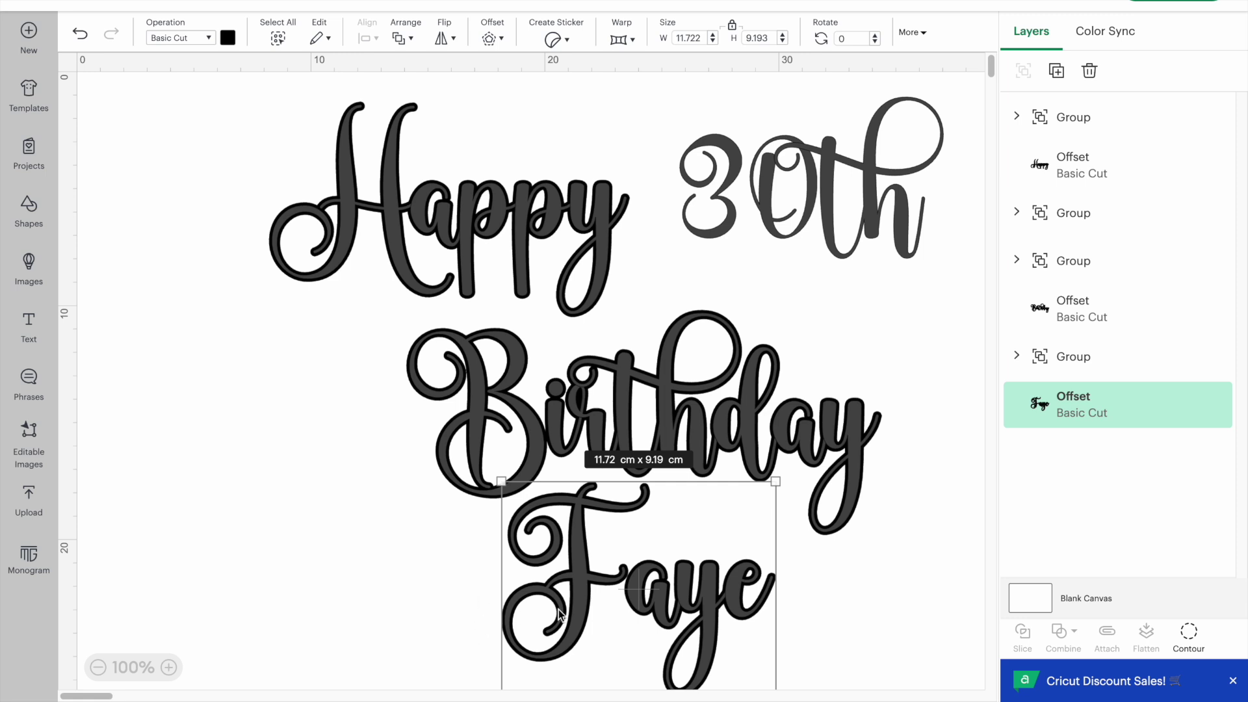
# - Delete the original lettering groups of "Happy", "Birthday" and the name, keeping only their offsets
pyautogui.moveTo(432, 204); pyautogui.dragTo(332, 260)
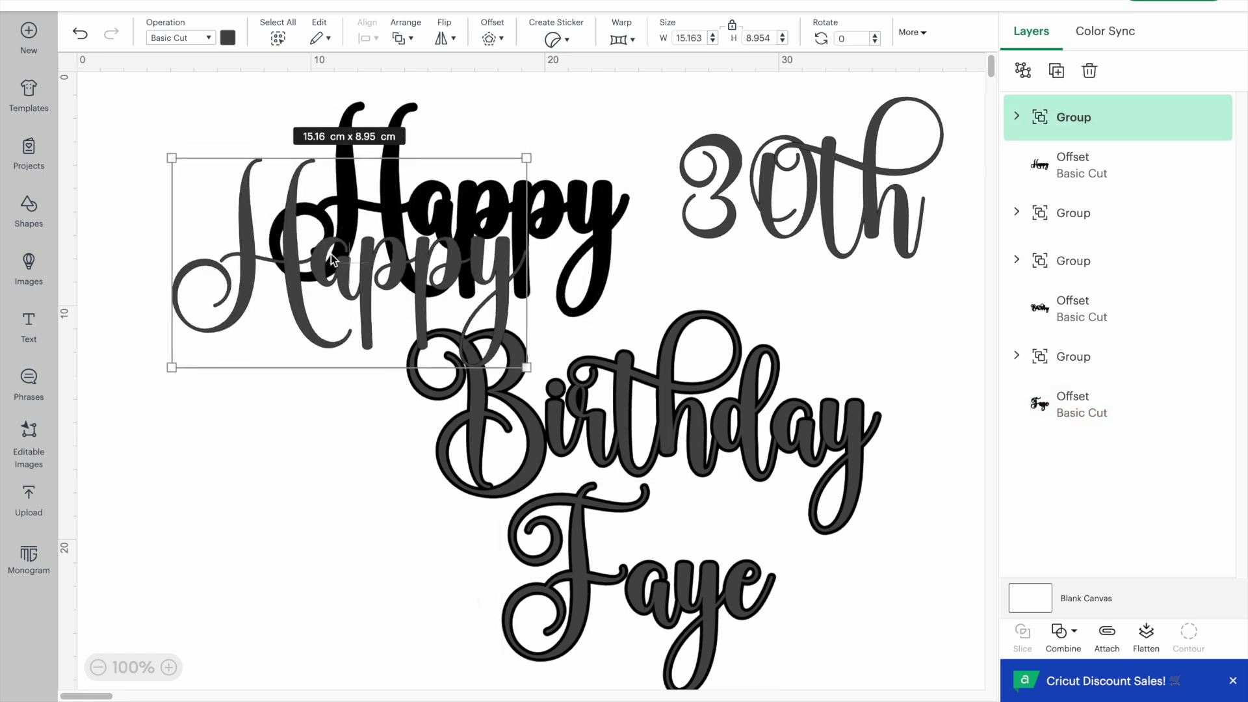
pyautogui.hotkey('ctrl', 'z')
pyautogui.moveTo(431, 334); pyautogui.dragTo(401, 383)
pyautogui.hotkey('ctrl', 'z')
pyautogui.moveTo(596, 591); pyautogui.dragTo(351, 528)
pyautogui.press('Delete')
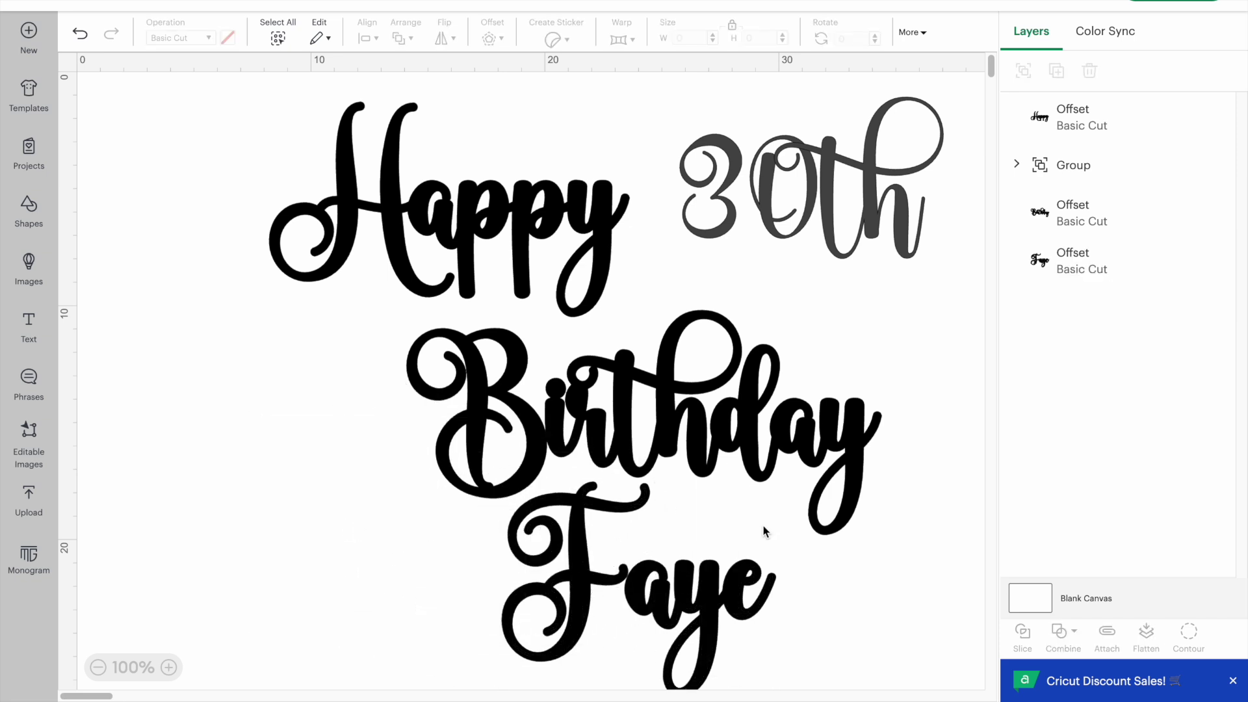
# - Ungroup "30th" into separate pieces and move the "th" away from the "30"
pyautogui.click(812, 197)
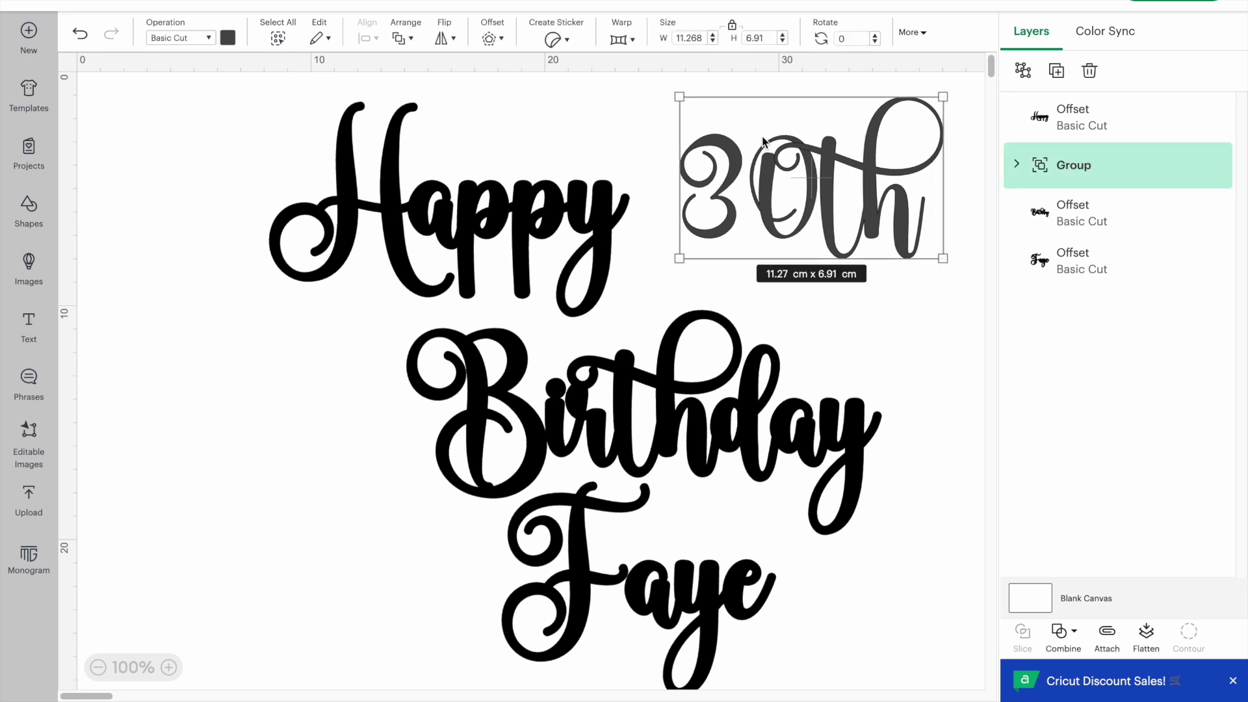
pyautogui.click(1024, 69)
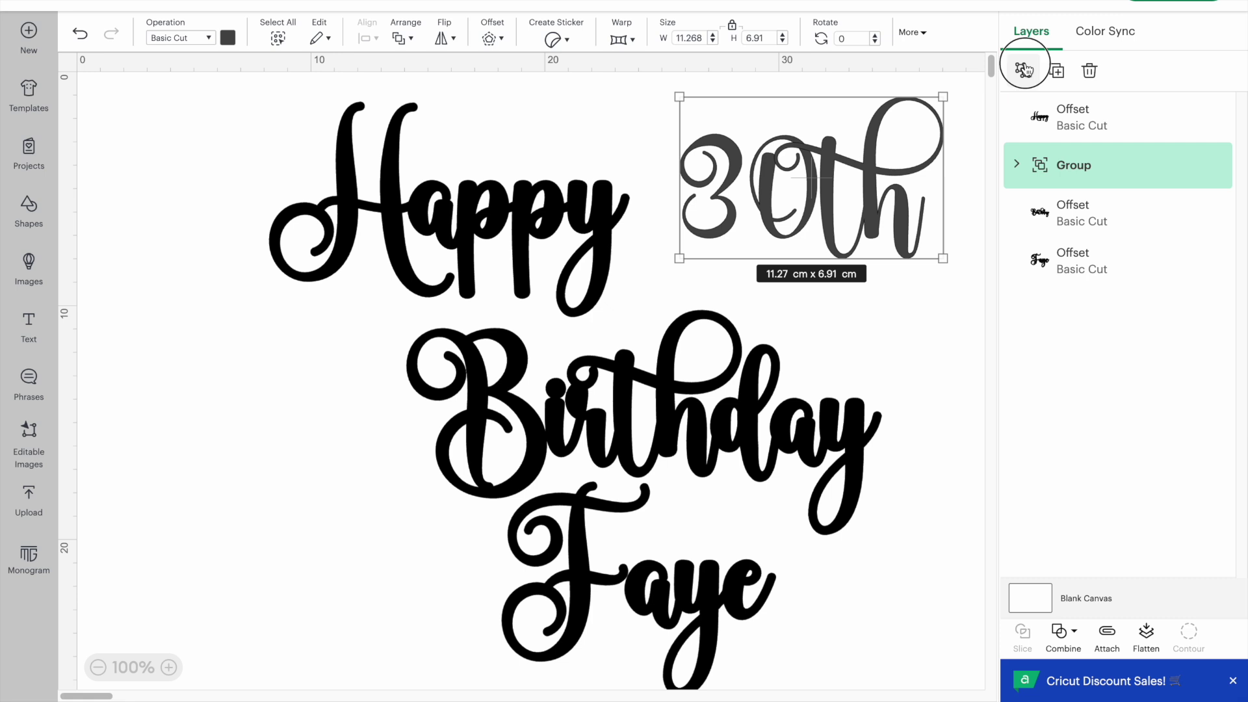
pyautogui.click(836, 306)
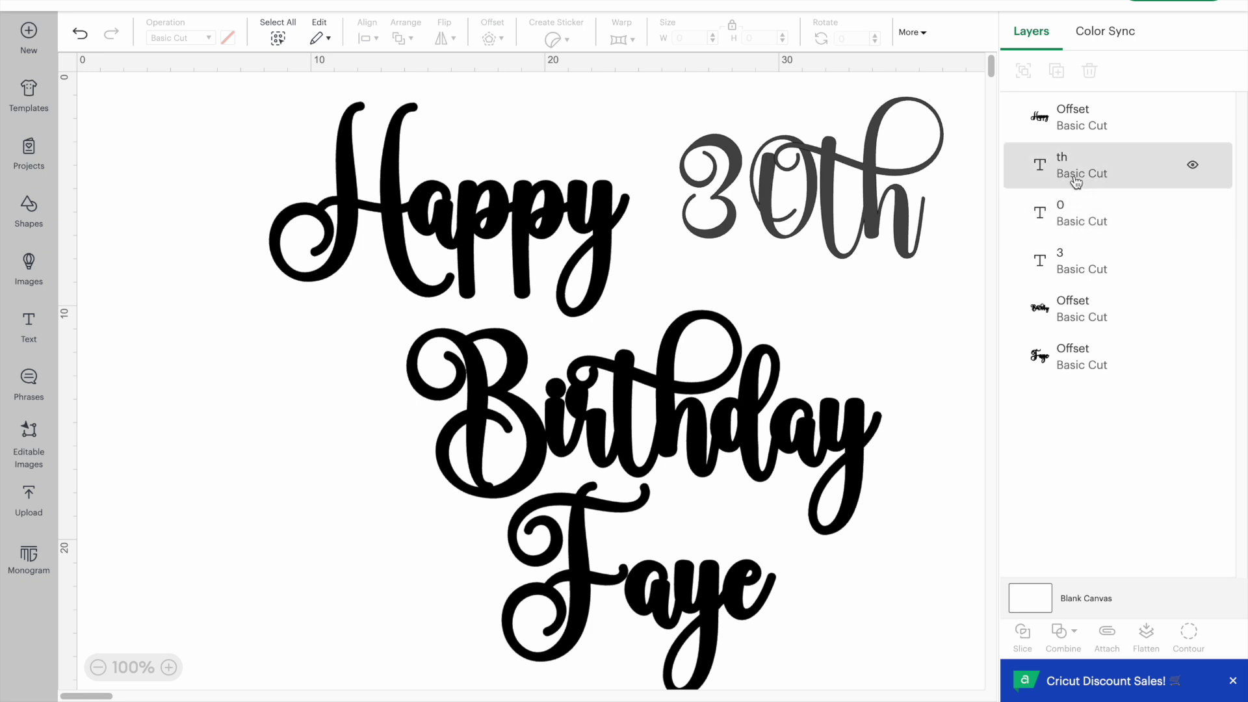
pyautogui.moveTo(894, 205); pyautogui.dragTo(1001, 248)
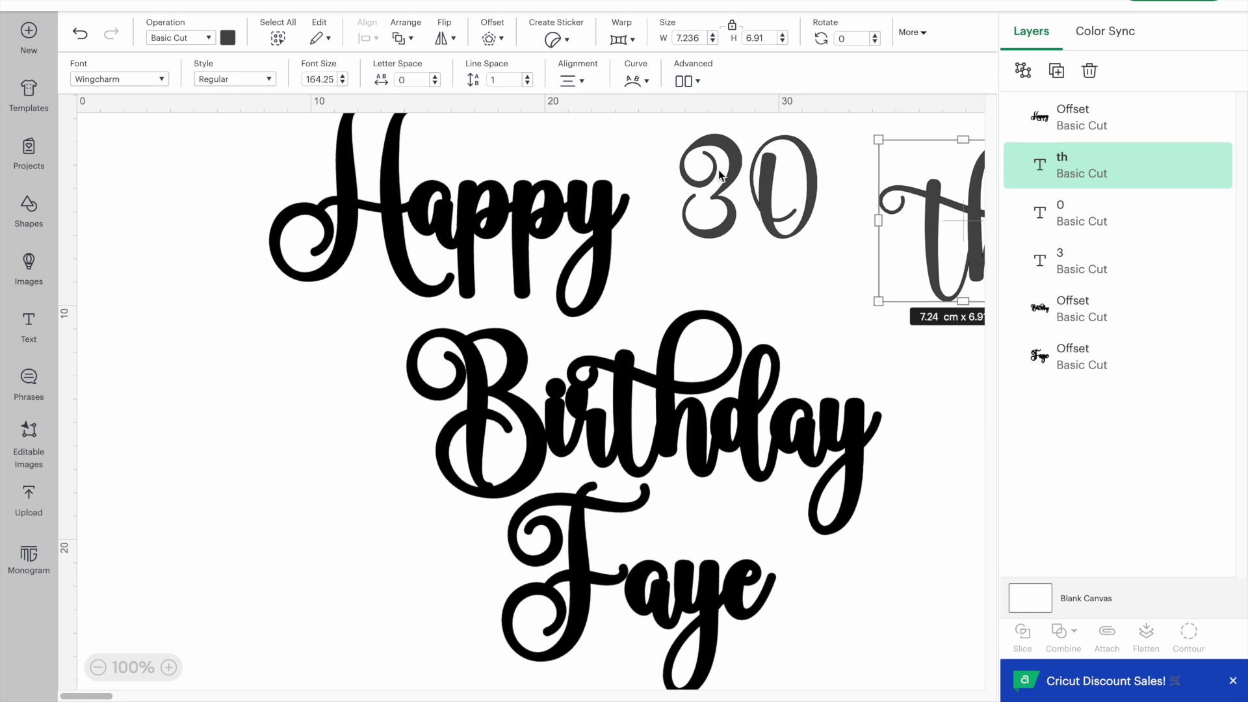
# - Try flipping the "3" vertically and moving it closer to the "0"
pyautogui.click(720, 174)
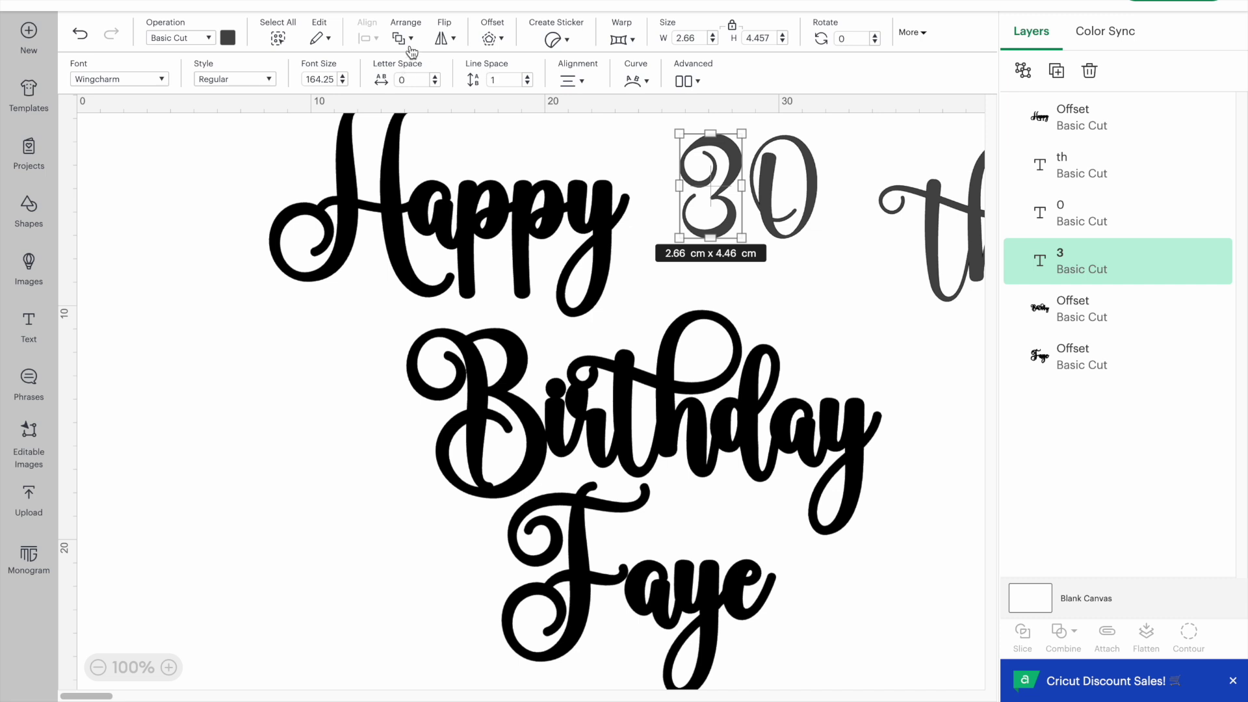
pyautogui.click(442, 39)
pyautogui.click(454, 86)
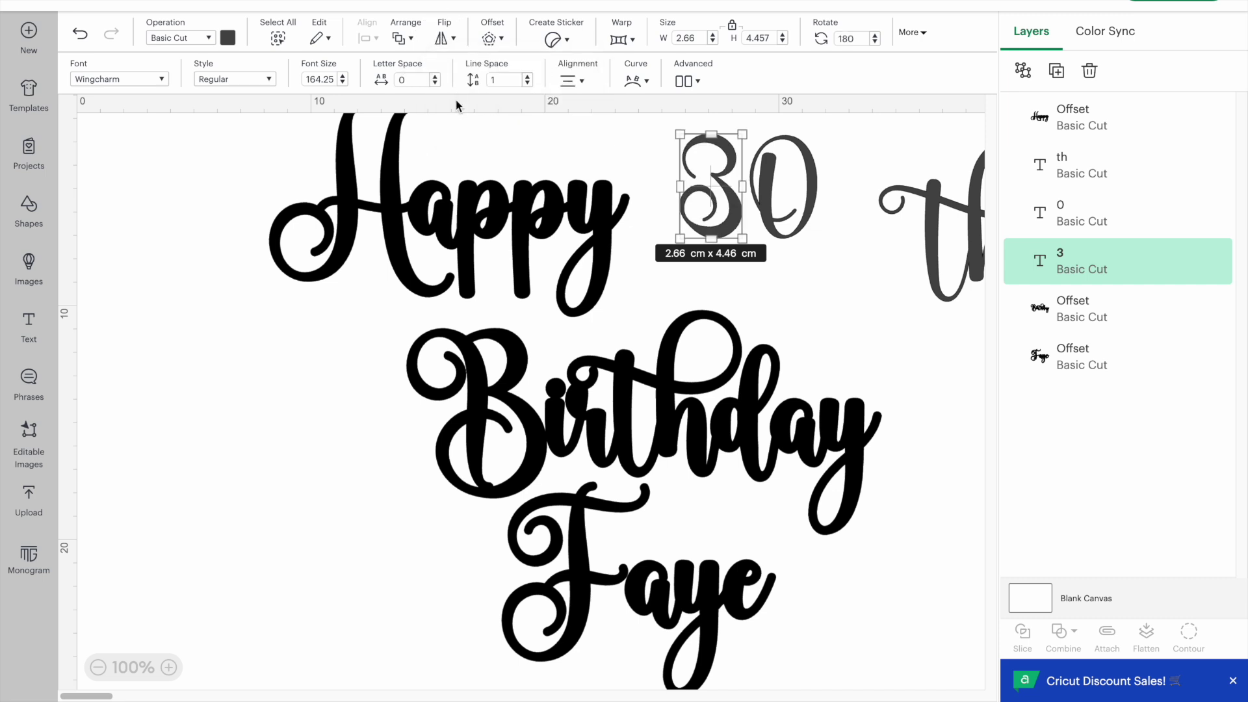
pyautogui.click(793, 141)
pyautogui.moveTo(725, 231); pyautogui.dragTo(736, 234)
pyautogui.click(872, 167)
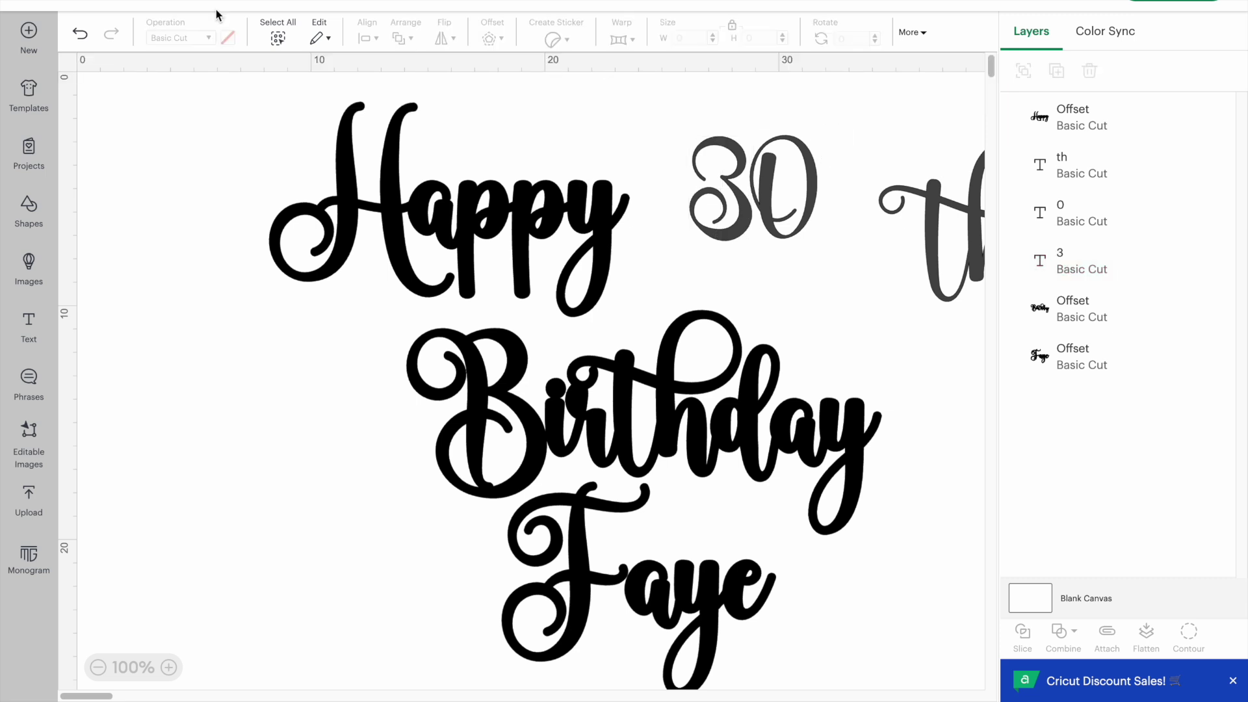
# - Undo the move and the vertical flip of the "3"
pyautogui.click(86, 40)
pyautogui.click(84, 39)
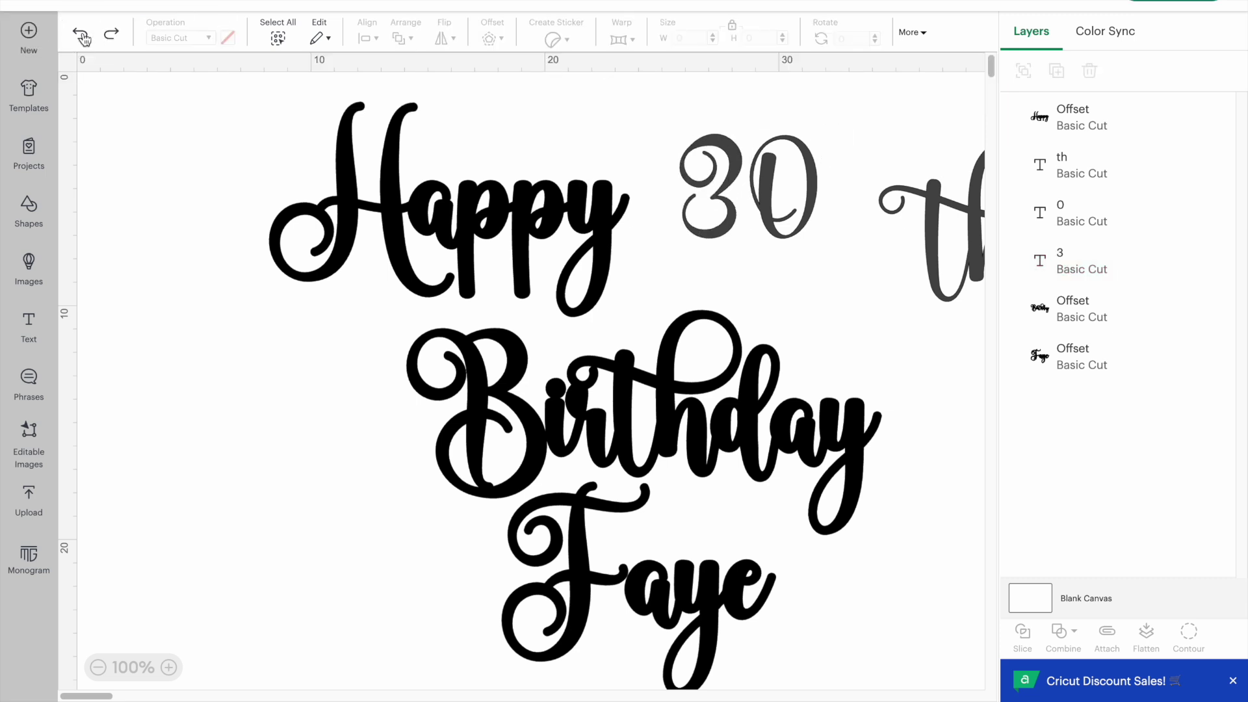
pyautogui.click(108, 35)
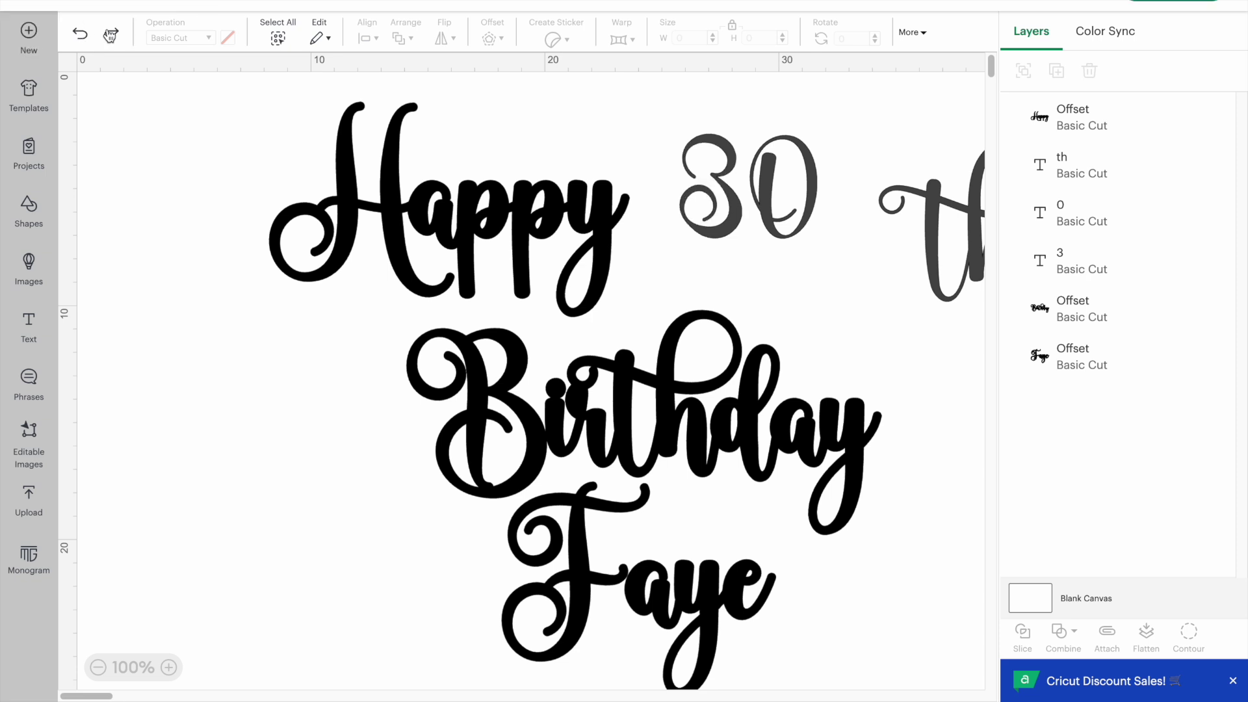
pyautogui.click(87, 37)
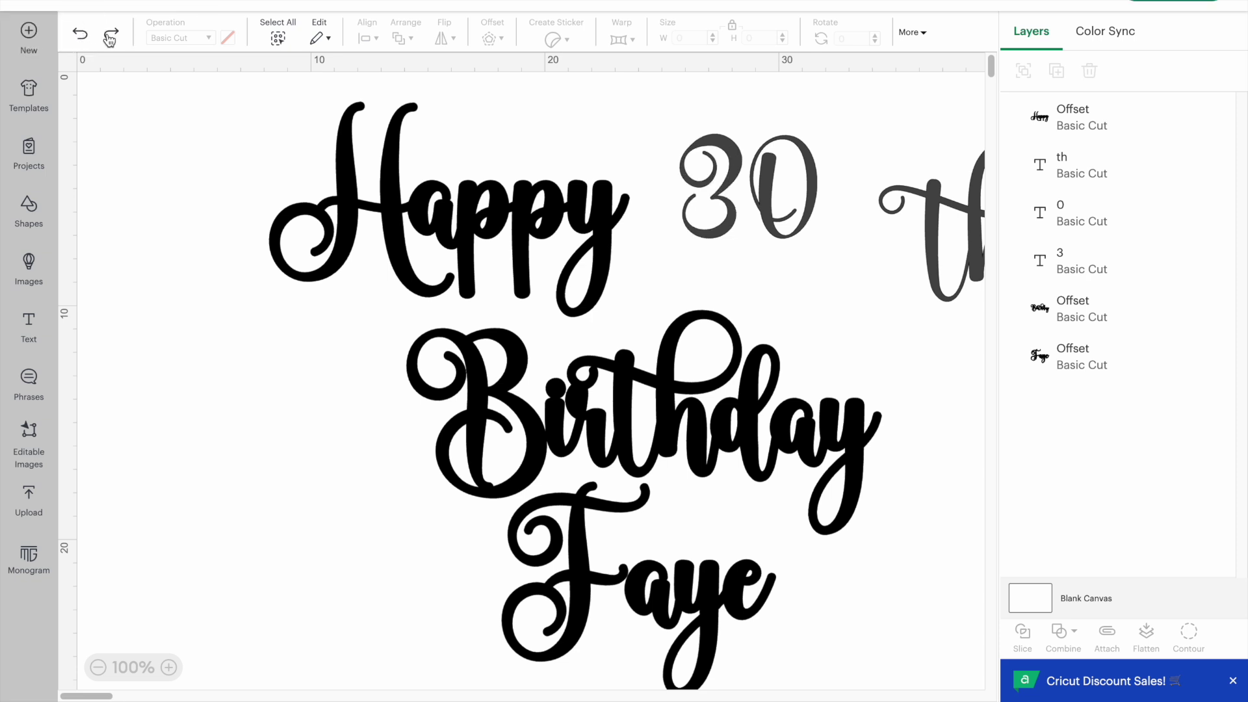
# - Reposition the "3", the "0" and the "th" so that the pieces of "30th" touch and overlap
pyautogui.click(705, 184)
pyautogui.moveTo(705, 183); pyautogui.dragTo(702, 180)
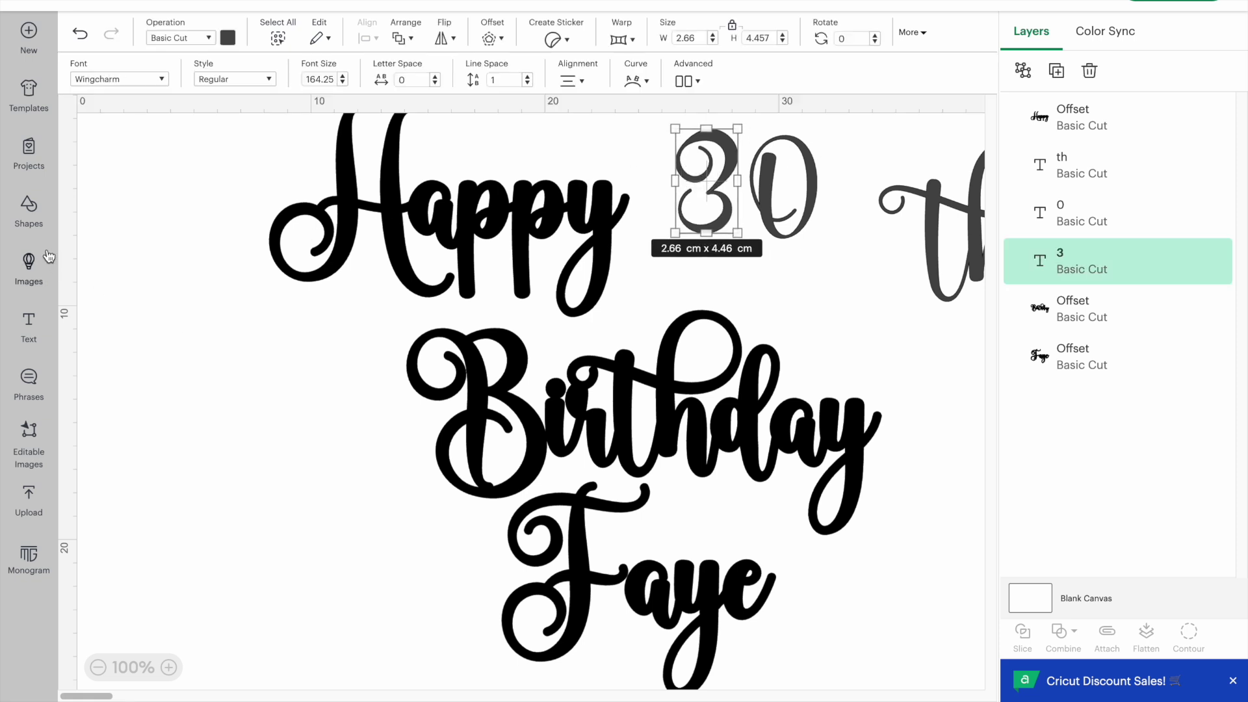
pyautogui.moveTo(773, 211); pyautogui.dragTo(783, 195)
pyautogui.moveTo(954, 216); pyautogui.dragTo(843, 173)
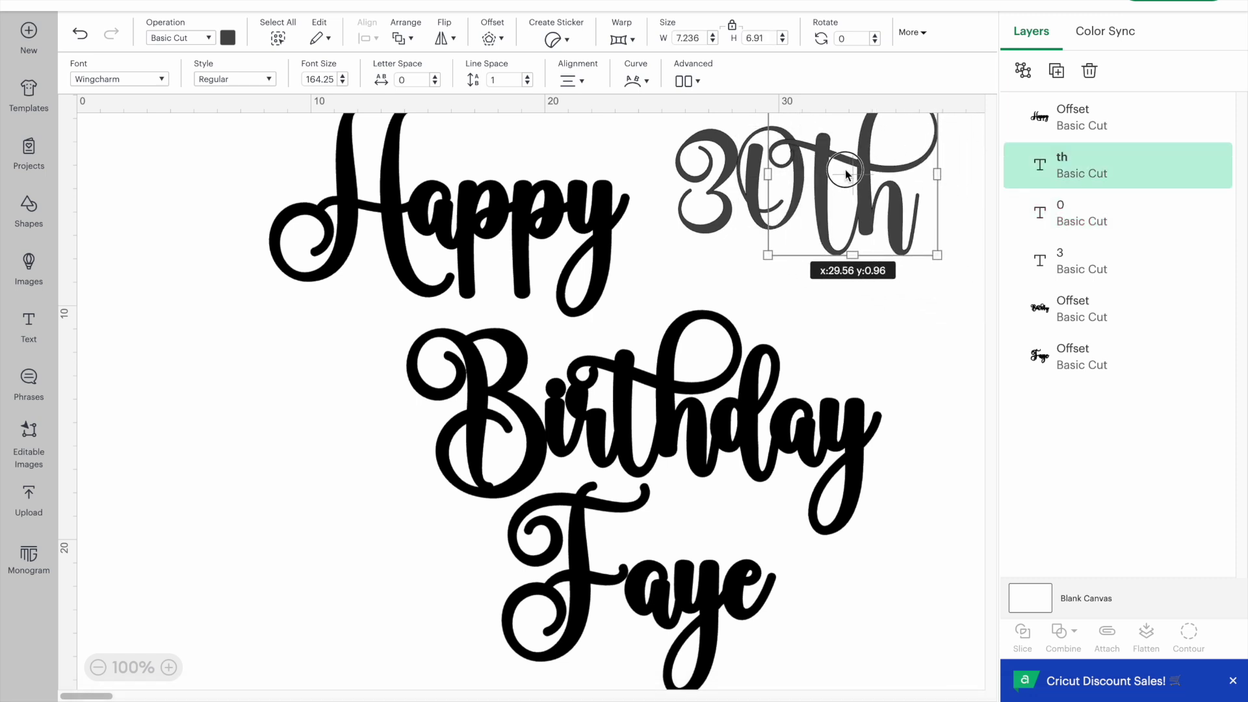
# - Select the "3", the "0" and the "th" together and group them as one "30th"
pyautogui.click(941, 325)
pyautogui.moveTo(922, 245); pyautogui.dragTo(679, 121)
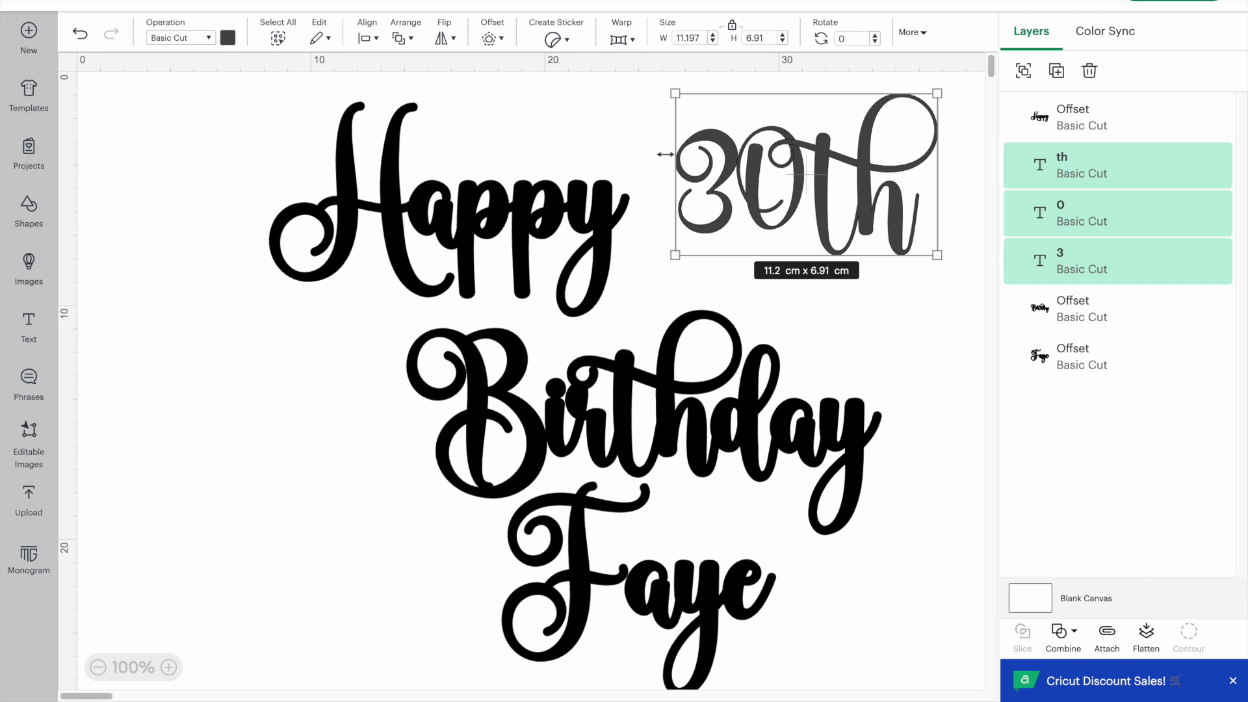
pyautogui.click(1023, 70)
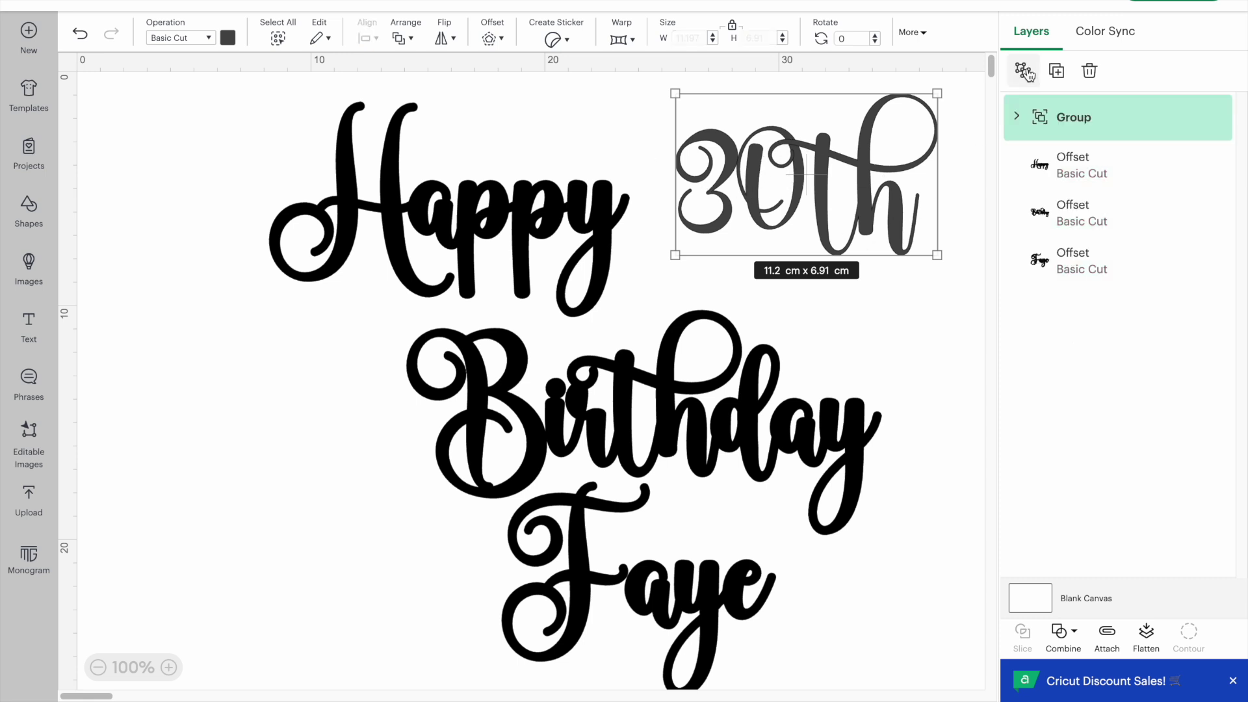
# - Apply a welded 0.12 cm offset with rounded corners to the "30th" group and delete the original thin lettering
pyautogui.click(492, 34)
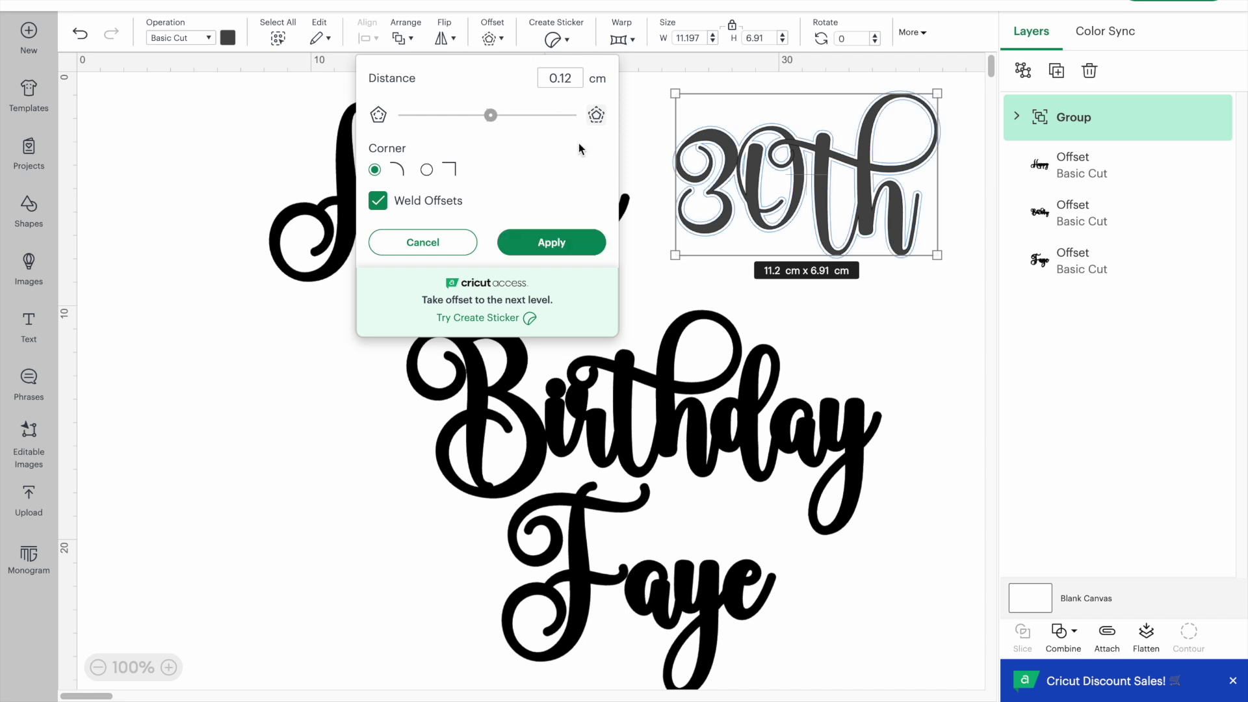
pyautogui.click(554, 256)
pyautogui.moveTo(783, 184); pyautogui.dragTo(882, 395)
pyautogui.press('Delete')
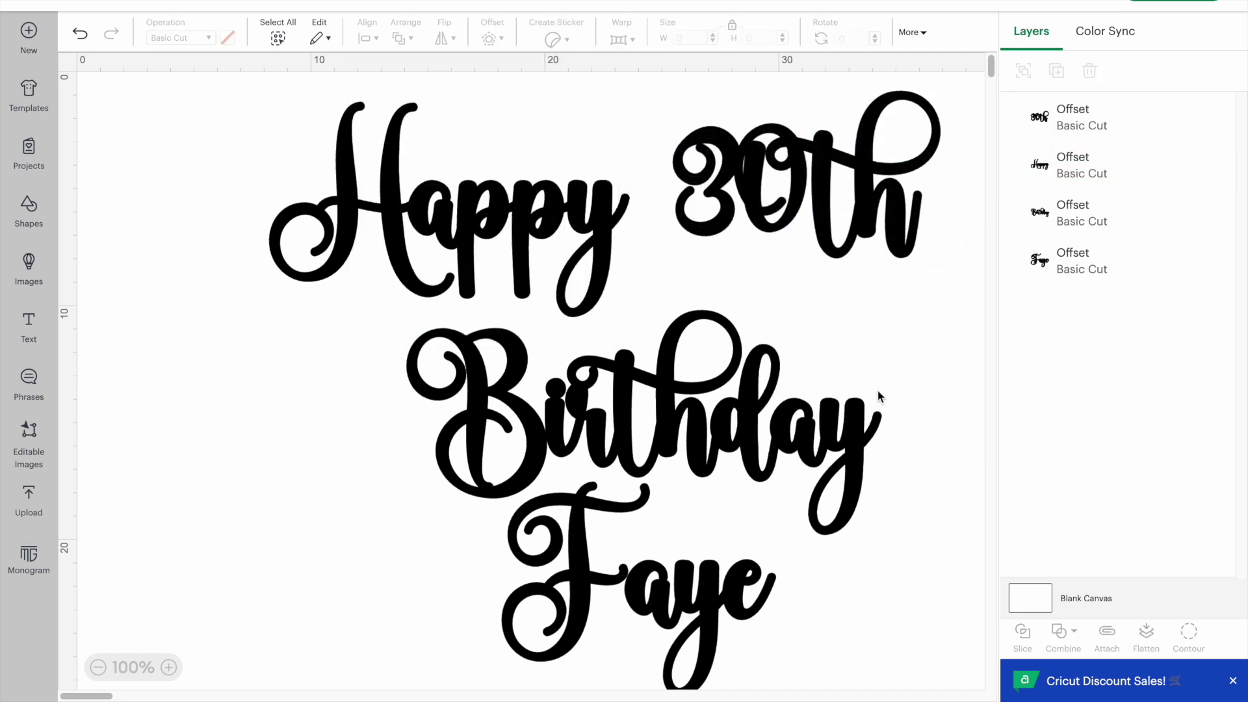
# - Move "30th" close beside "Happy" and raise "Birthday" beneath them so that the thickened words overlap
pyautogui.moveTo(765, 192); pyautogui.dragTo(698, 214)
pyautogui.moveTo(733, 431); pyautogui.dragTo(649, 384)
pyautogui.moveTo(742, 236); pyautogui.dragTo(735, 214)
pyautogui.moveTo(690, 406); pyautogui.dragTo(712, 387)
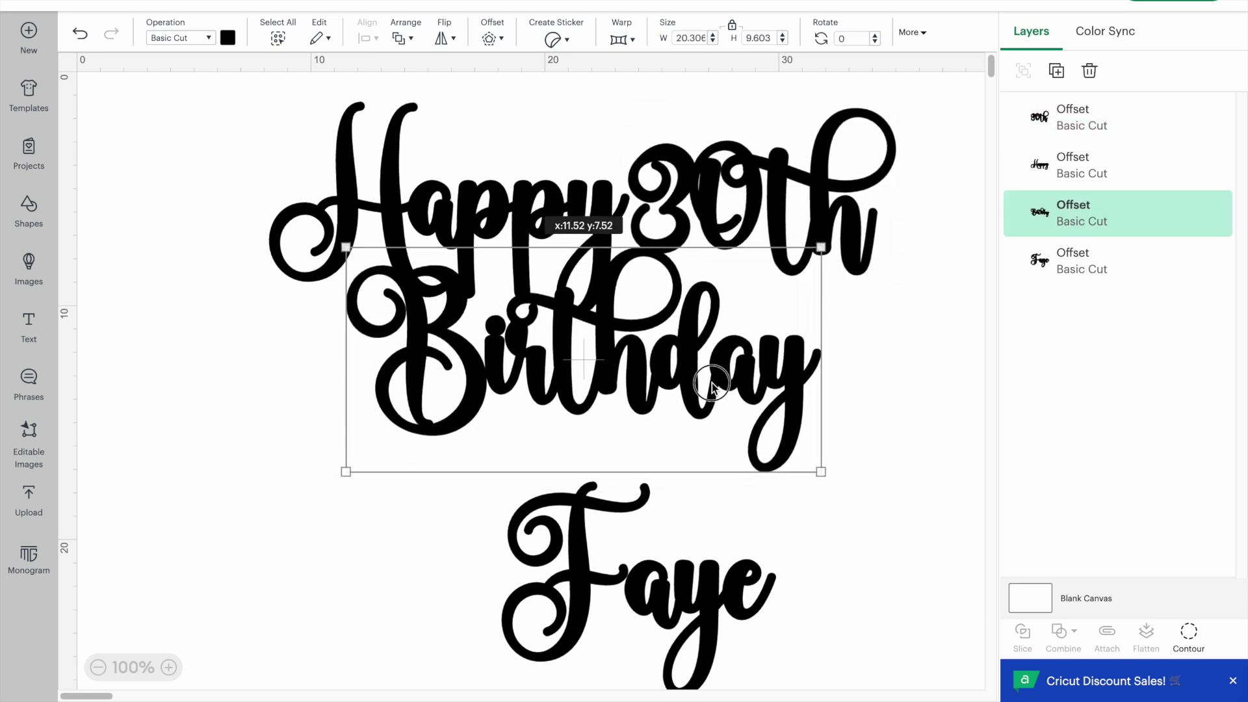
pyautogui.moveTo(712, 387); pyautogui.dragTo(712, 387)
# - Move the name up beneath "Birthday" so that the top of its first letter overlaps the word above
pyautogui.moveTo(711, 646); pyautogui.dragTo(651, 561)
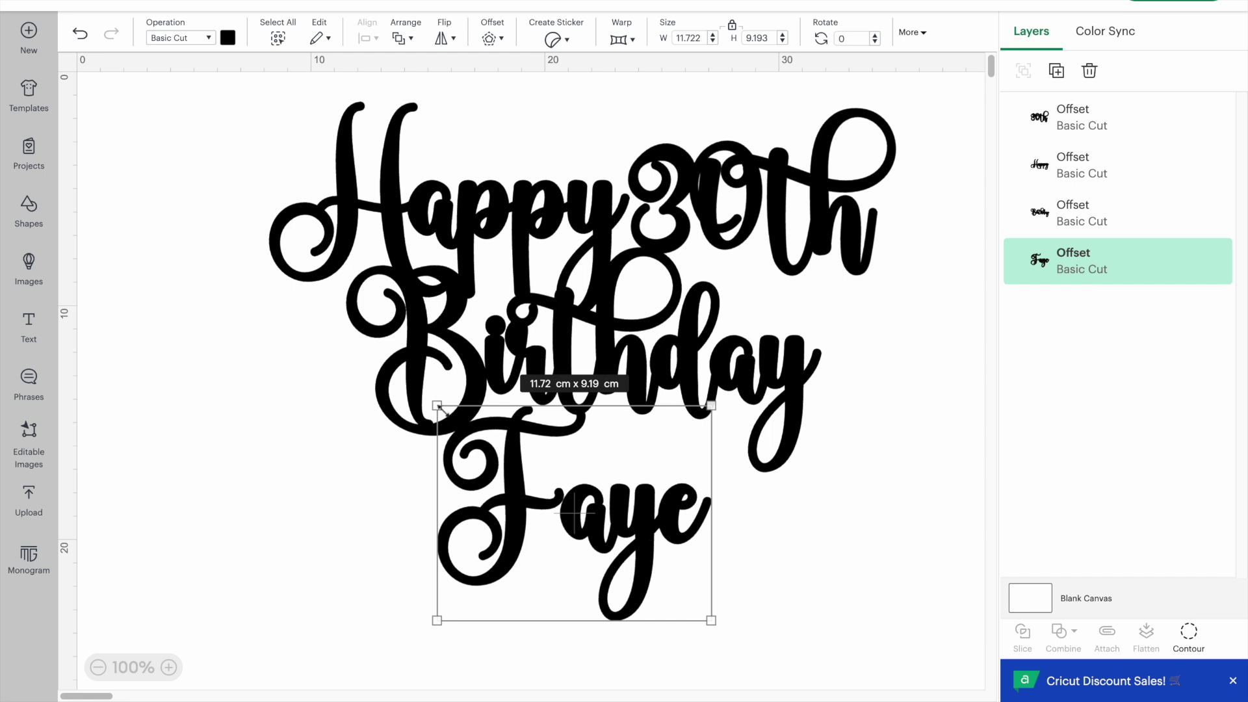
pyautogui.click(77, 35)
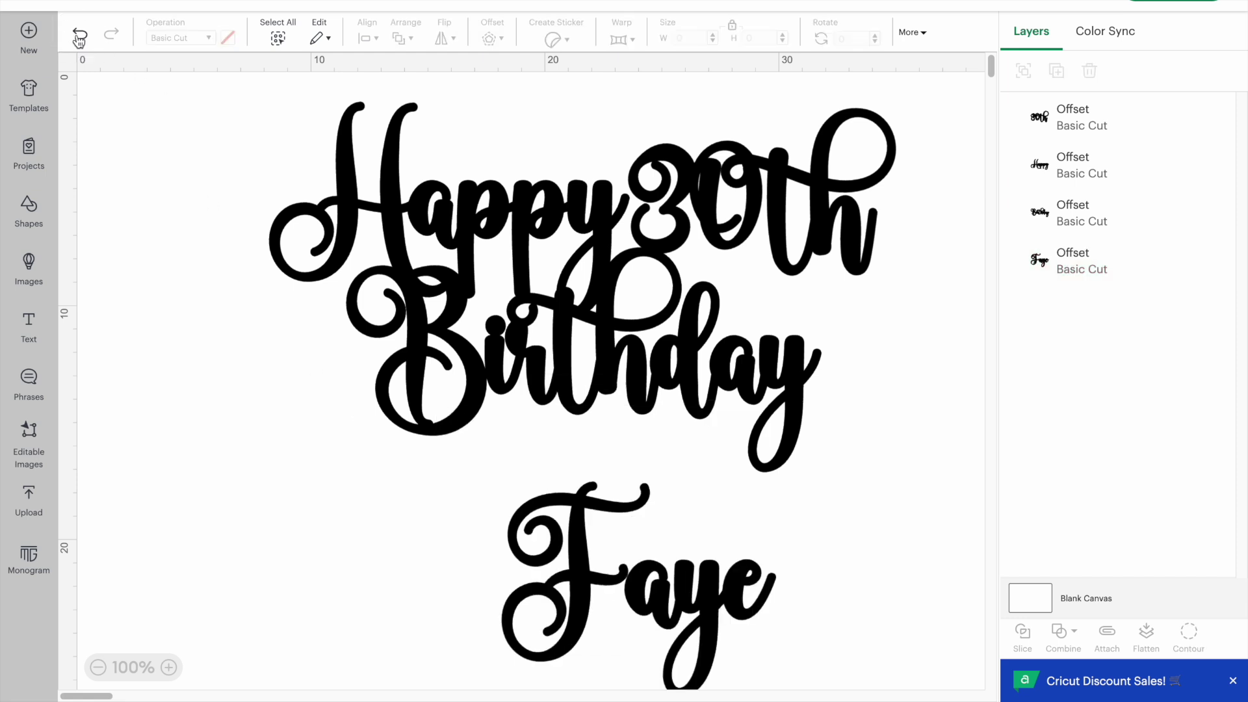
pyautogui.moveTo(722, 575); pyautogui.dragTo(642, 518)
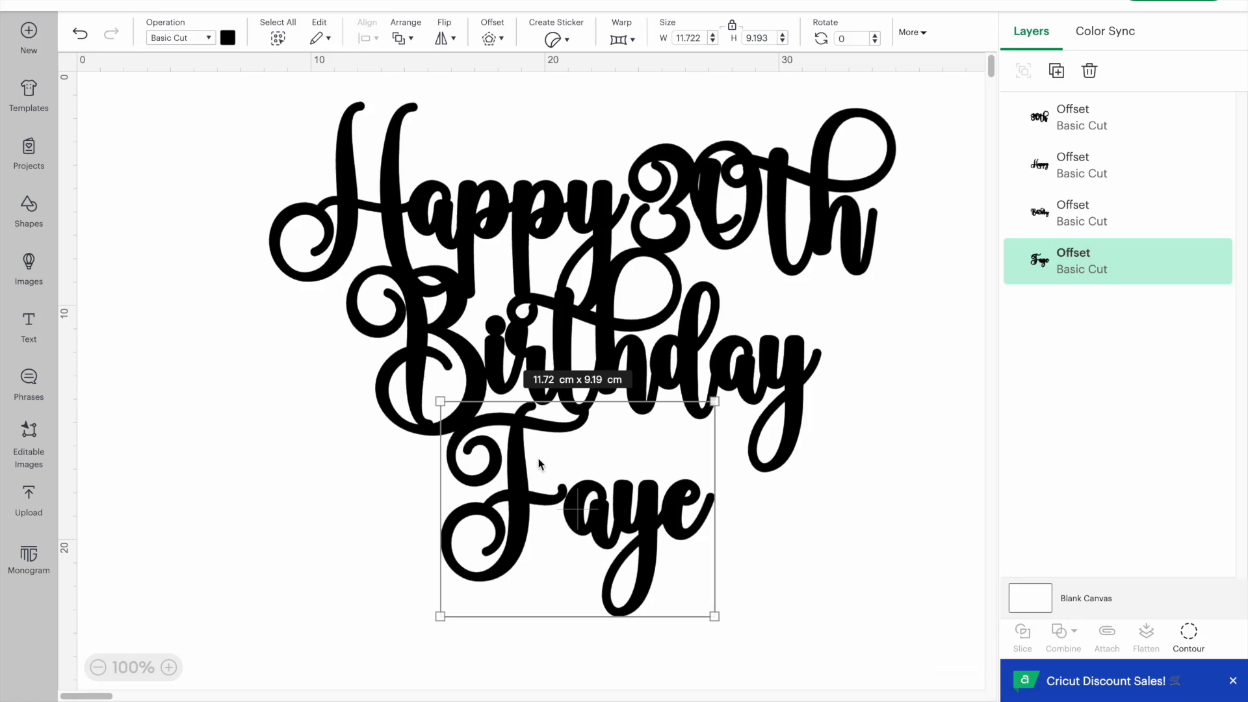
pyautogui.click(522, 475)
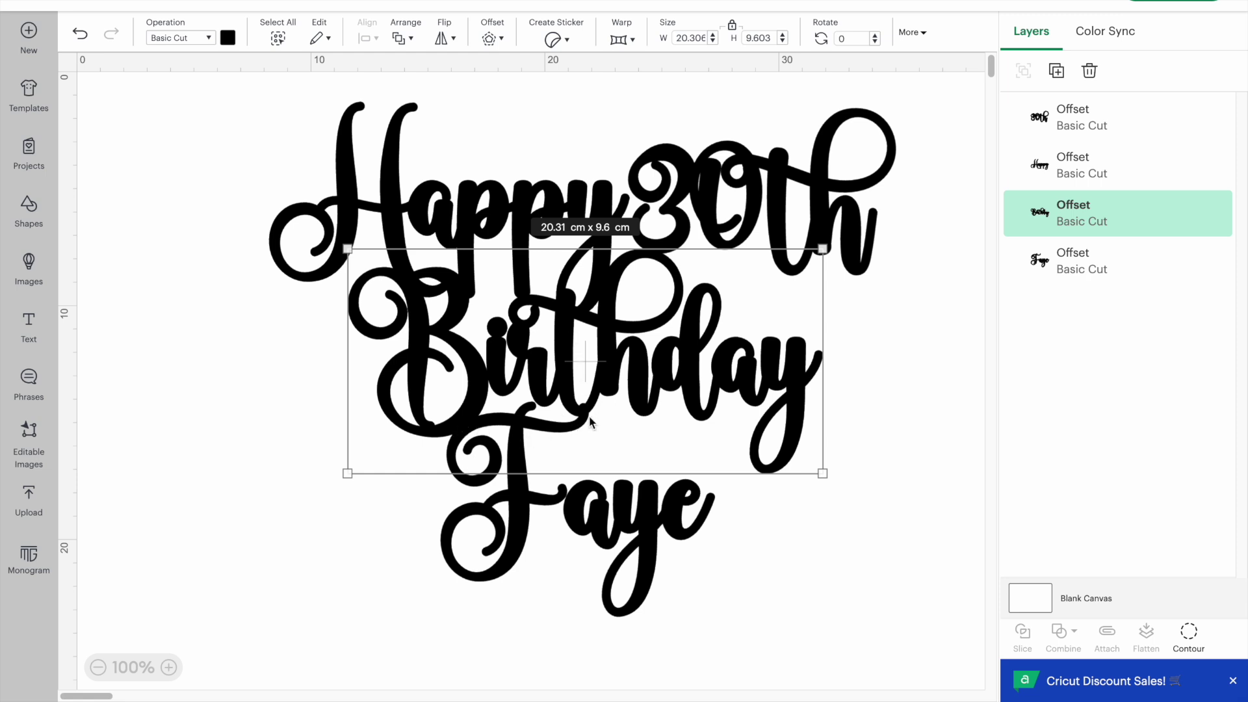
pyautogui.click(540, 597)
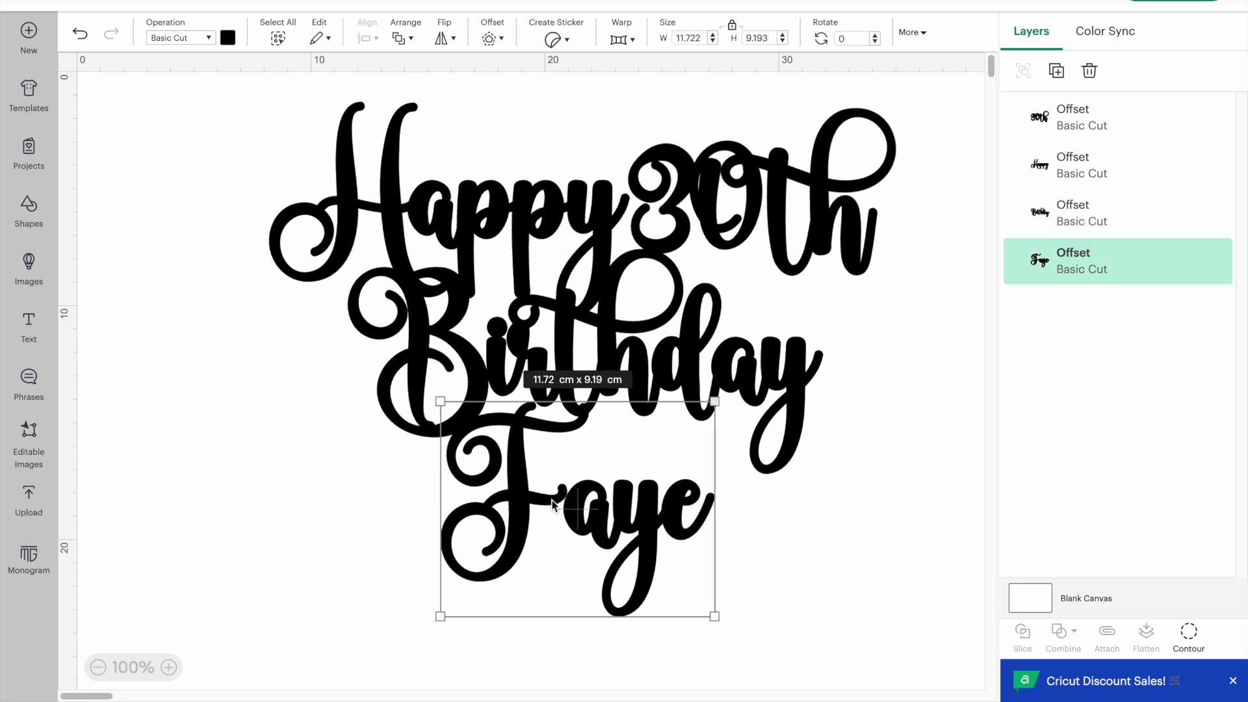
# - Add a circle, shrink it to about 0.42 cm and place it over the gap between the name's first two letters
pyautogui.click(169, 668)
pyautogui.click(170, 668)
pyautogui.scroll(-5, 378, 505)
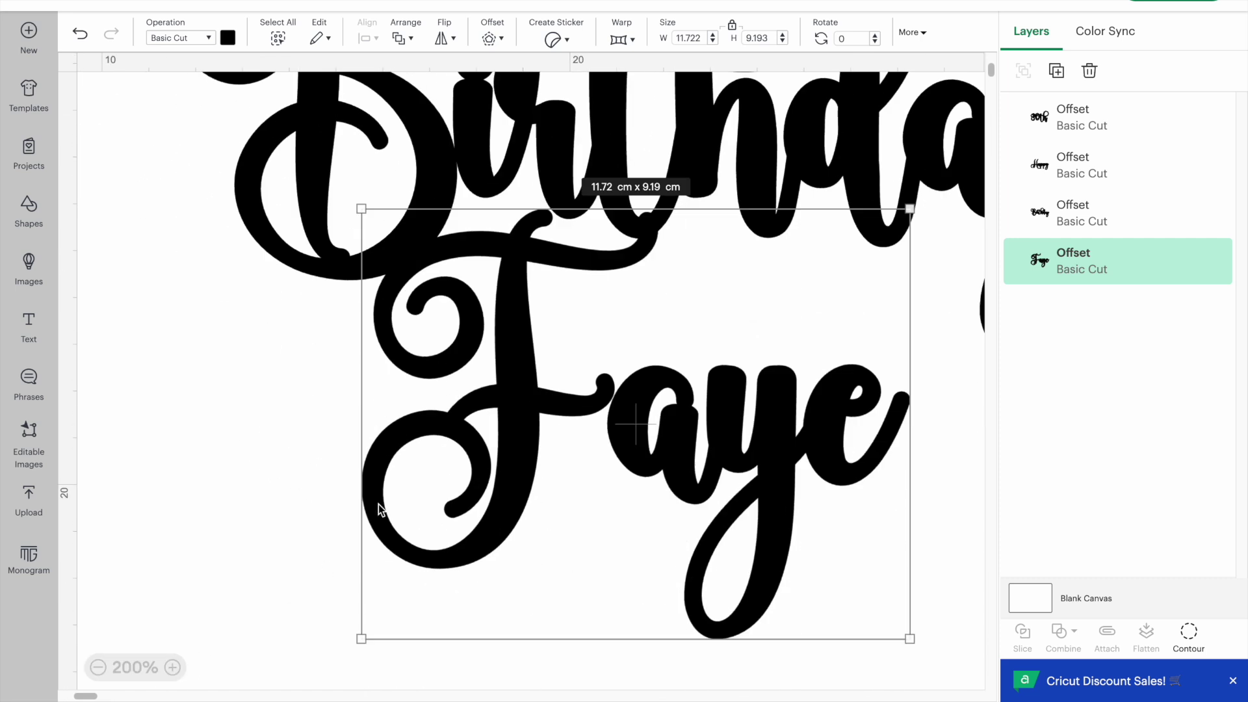
pyautogui.click(172, 667)
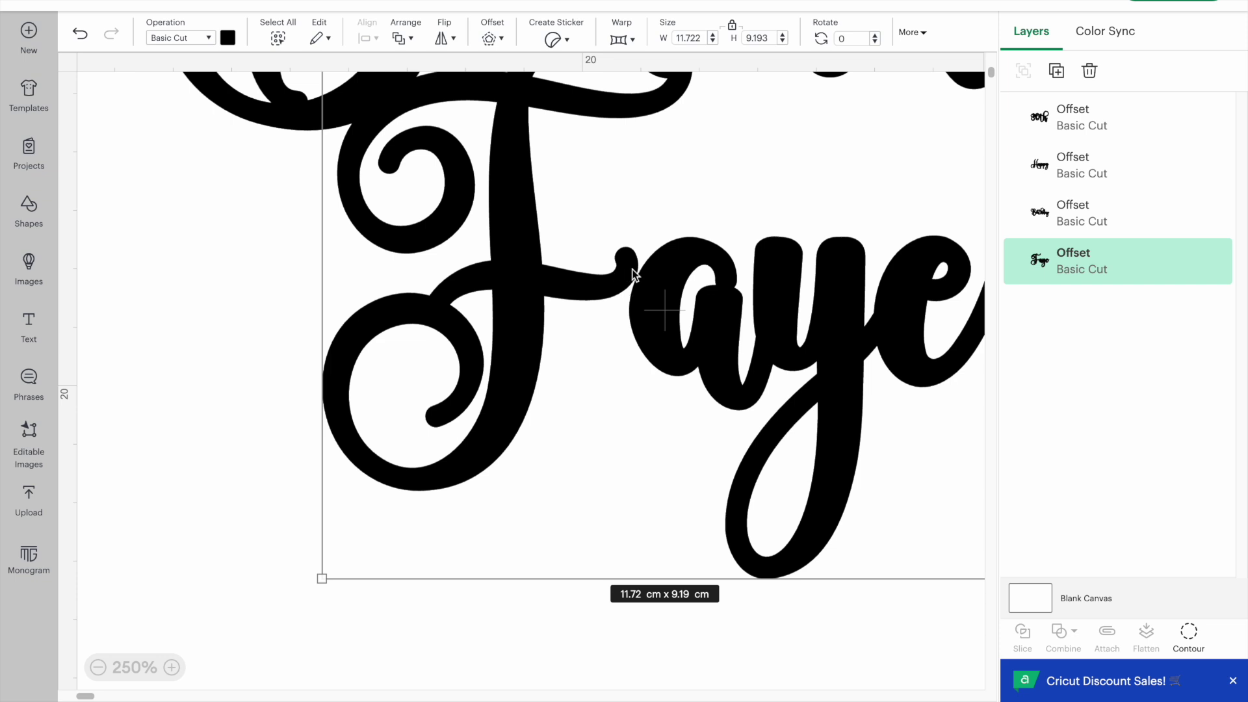
pyautogui.click(207, 355)
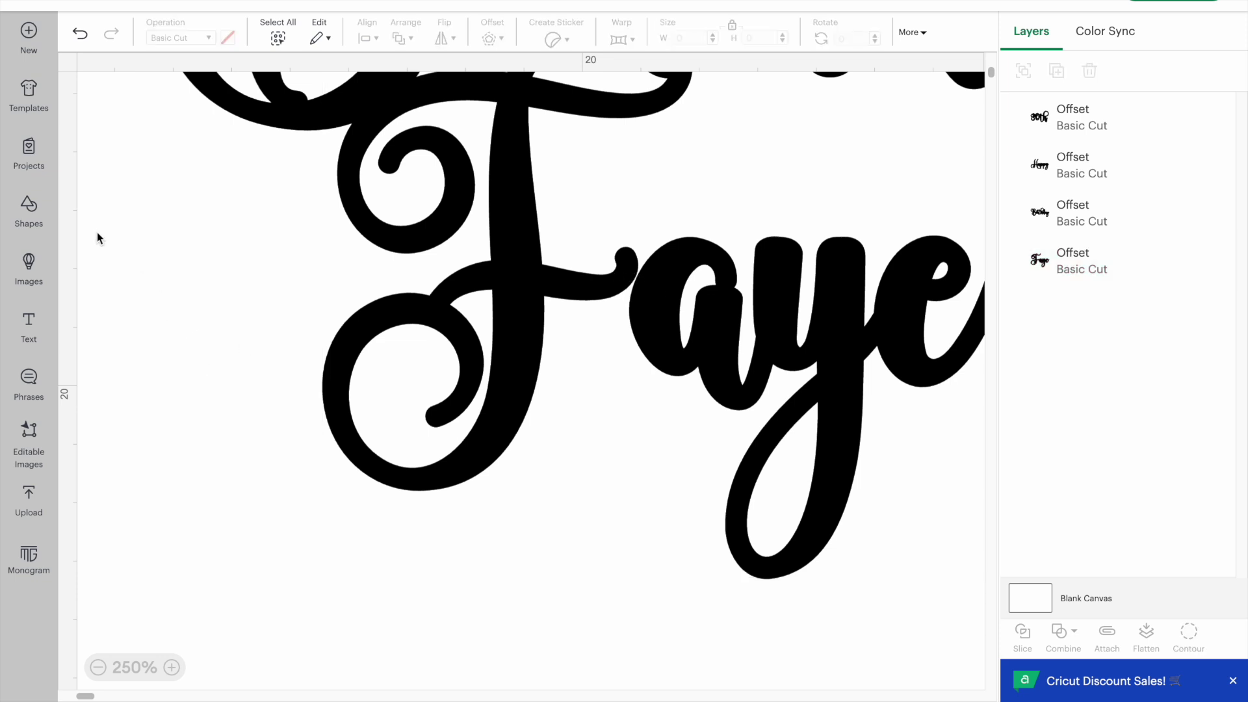
pyautogui.click(28, 210)
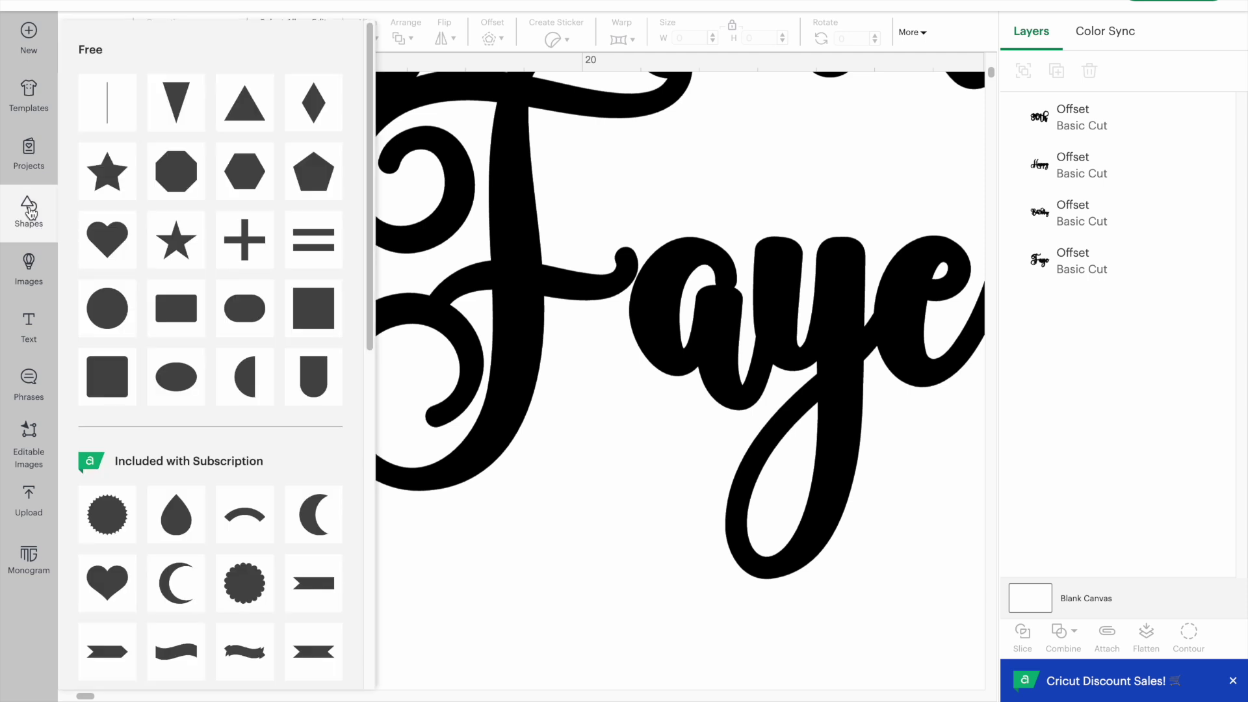
pyautogui.click(107, 308)
pyautogui.moveTo(123, 121); pyautogui.dragTo(635, 281)
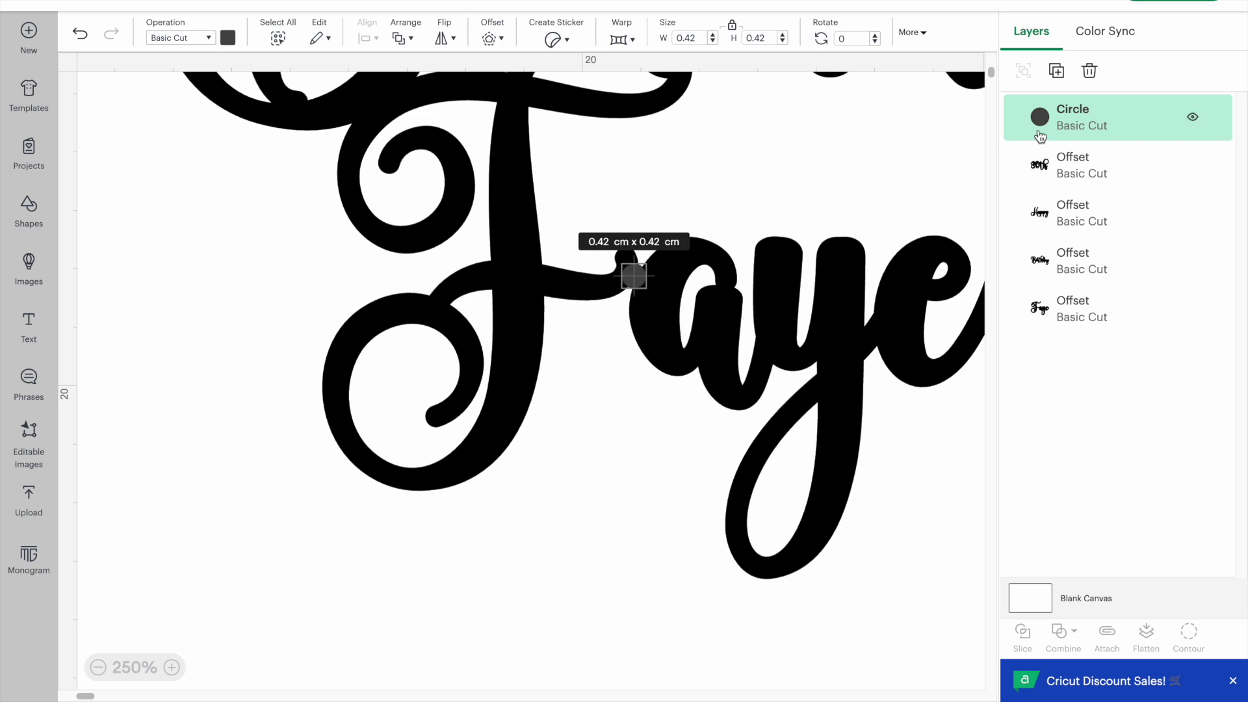
# - Weld the small circle to the name's offset layer
pyautogui.keyDown('shift'); pyautogui.click(1071, 316); pyautogui.keyUp('shift')
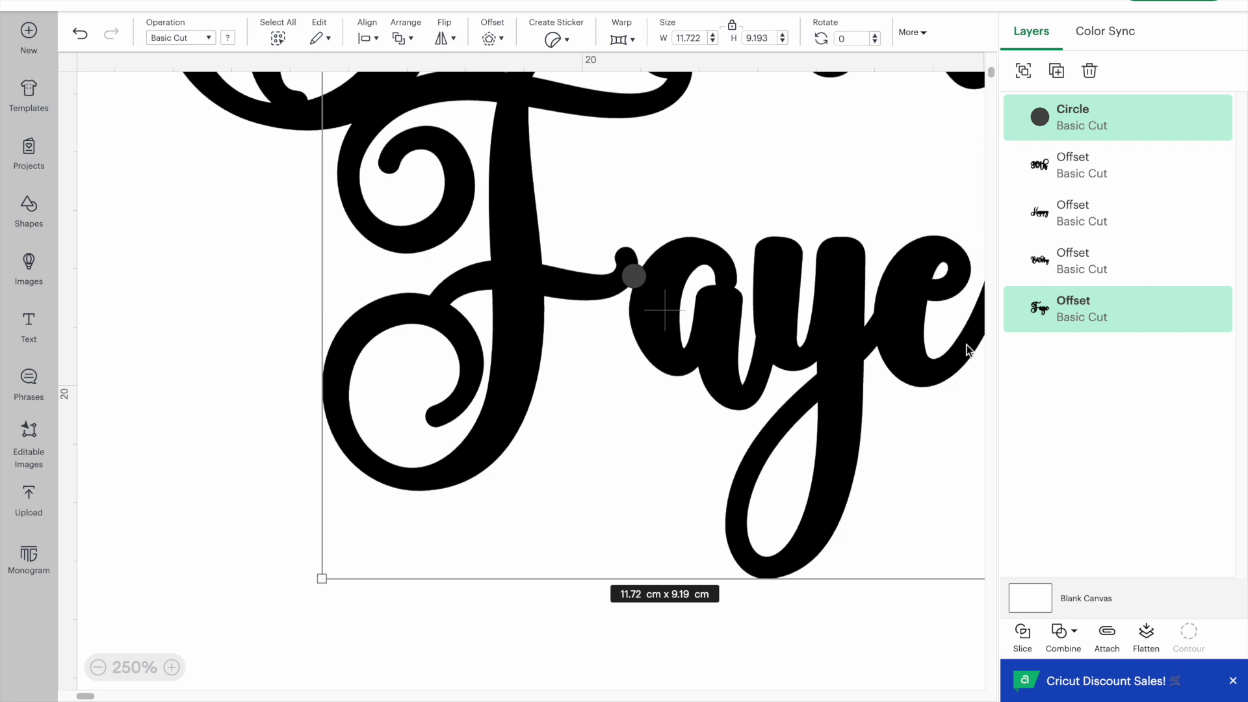
pyautogui.click(1064, 644)
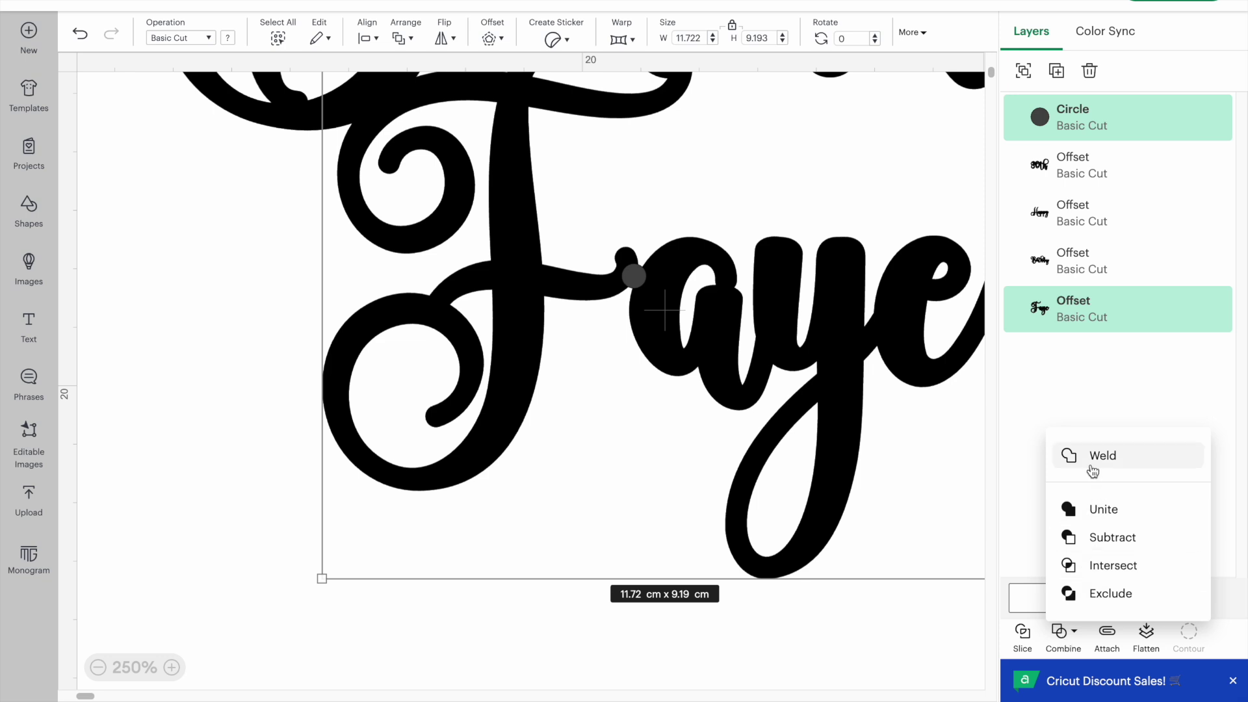
pyautogui.click(1096, 461)
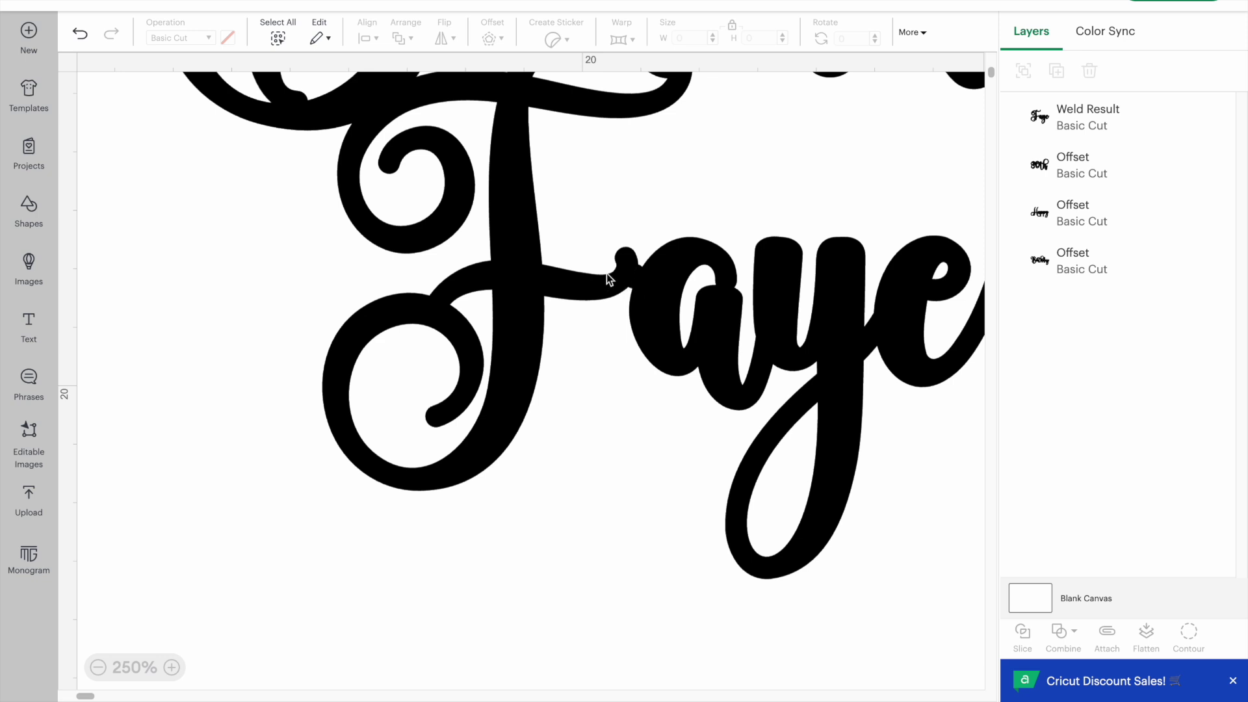
# - Add a circle, shrink it to about 0.72 cm and place it over the gap between the "B" and "i" of "Birthday"
pyautogui.scroll(1, 650, 314)
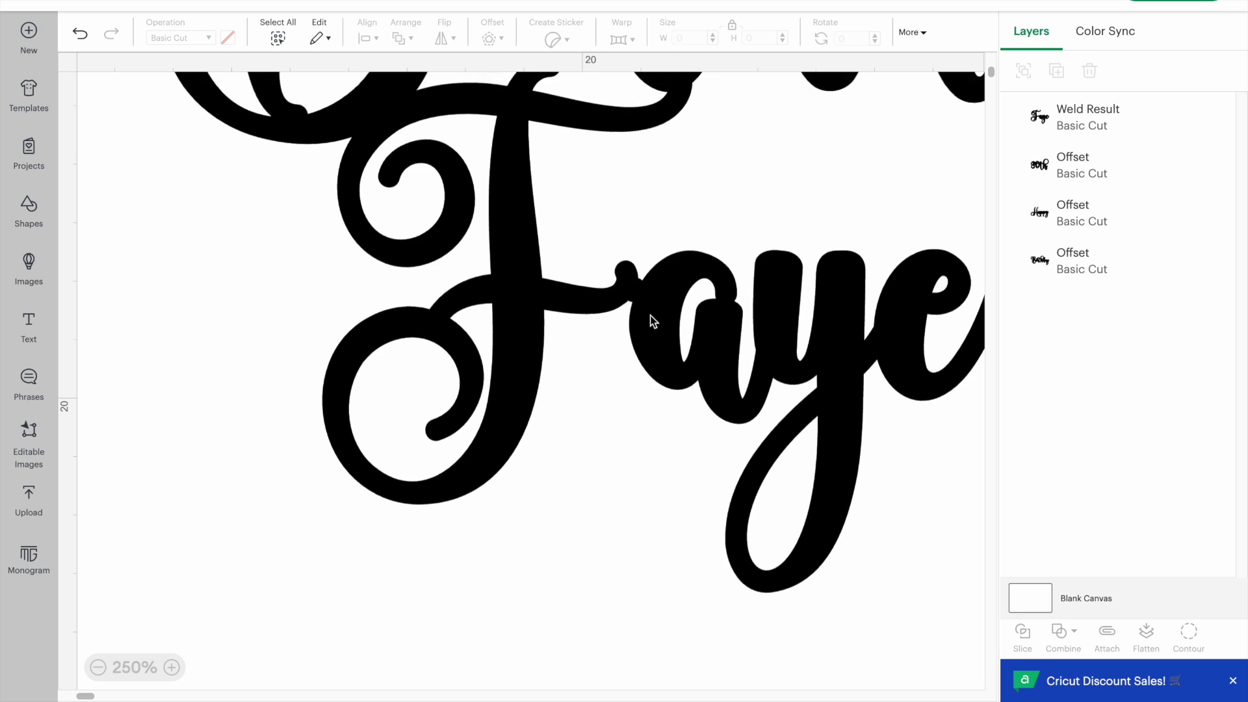
pyautogui.hscroll(5, 687, 359)
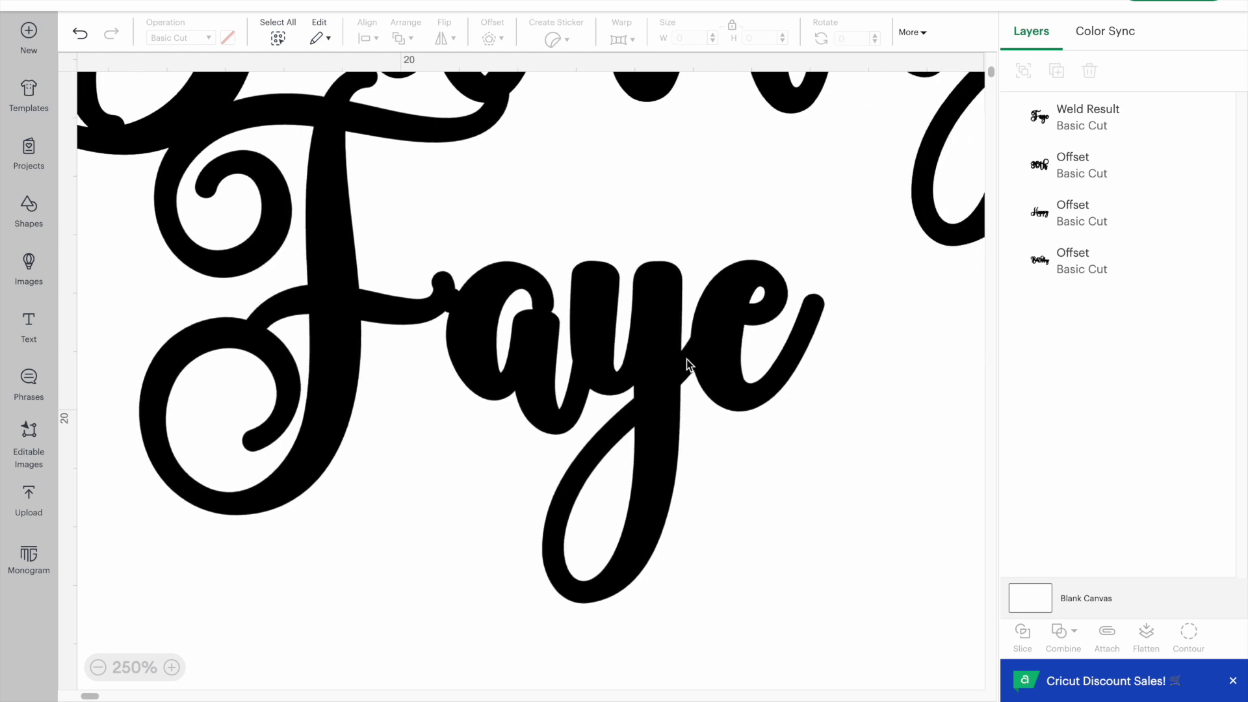
pyautogui.scroll(4, 686, 358)
pyautogui.scroll(1, 687, 365)
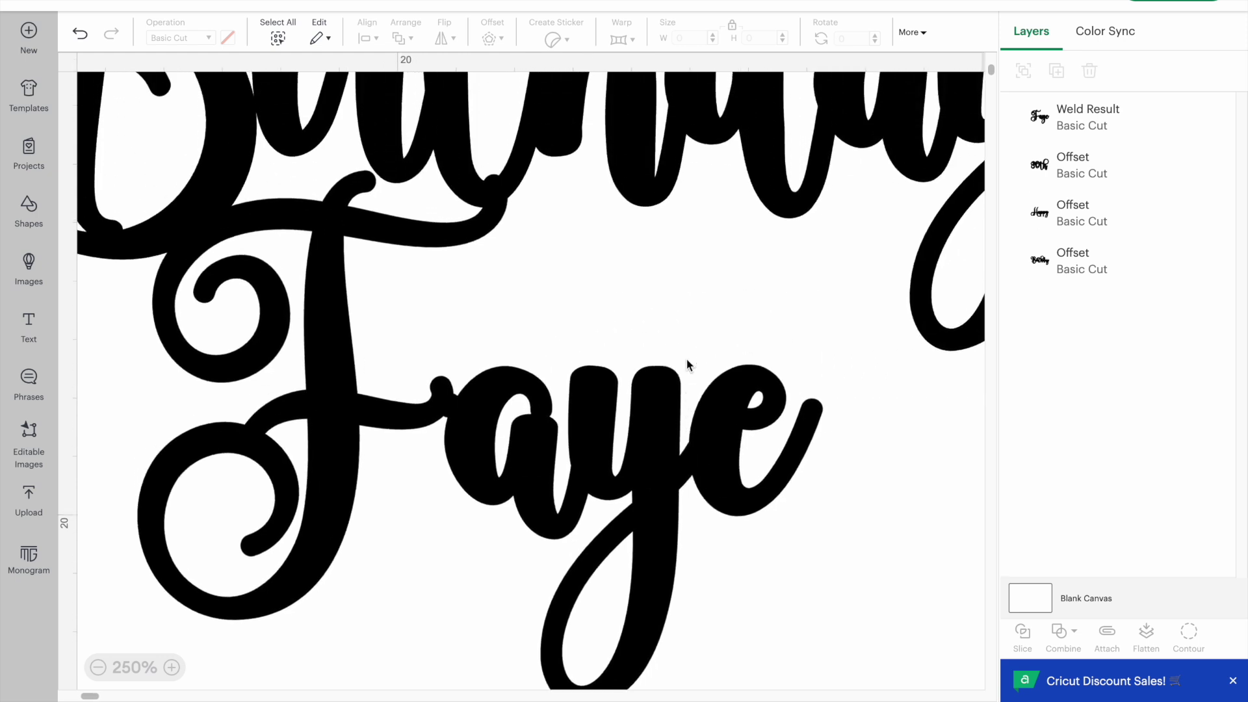
pyautogui.scroll(13, 687, 359)
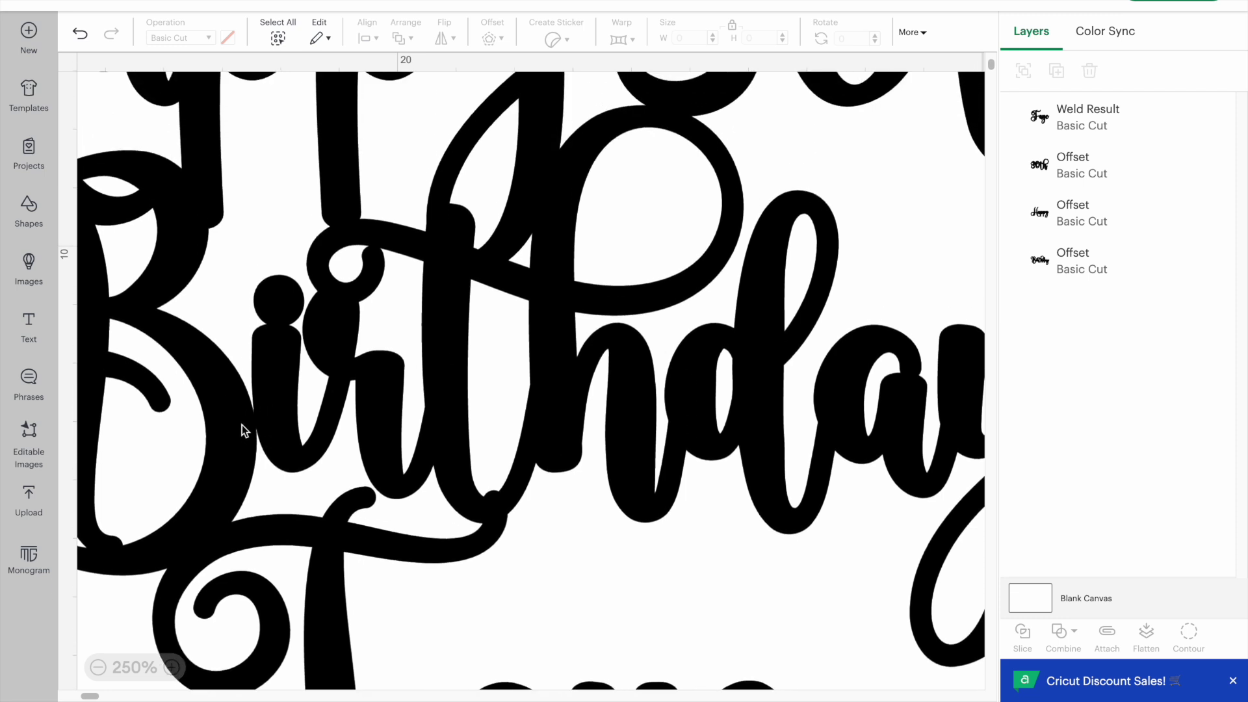
pyautogui.click(28, 211)
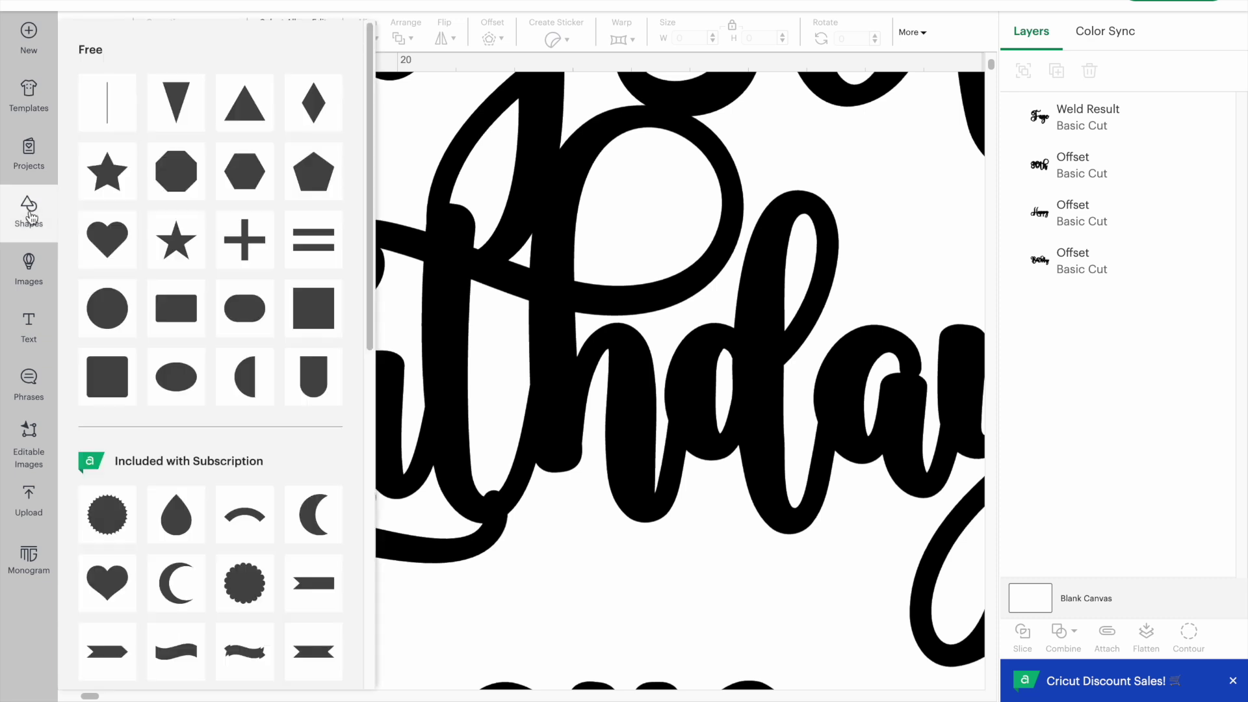
pyautogui.click(112, 312)
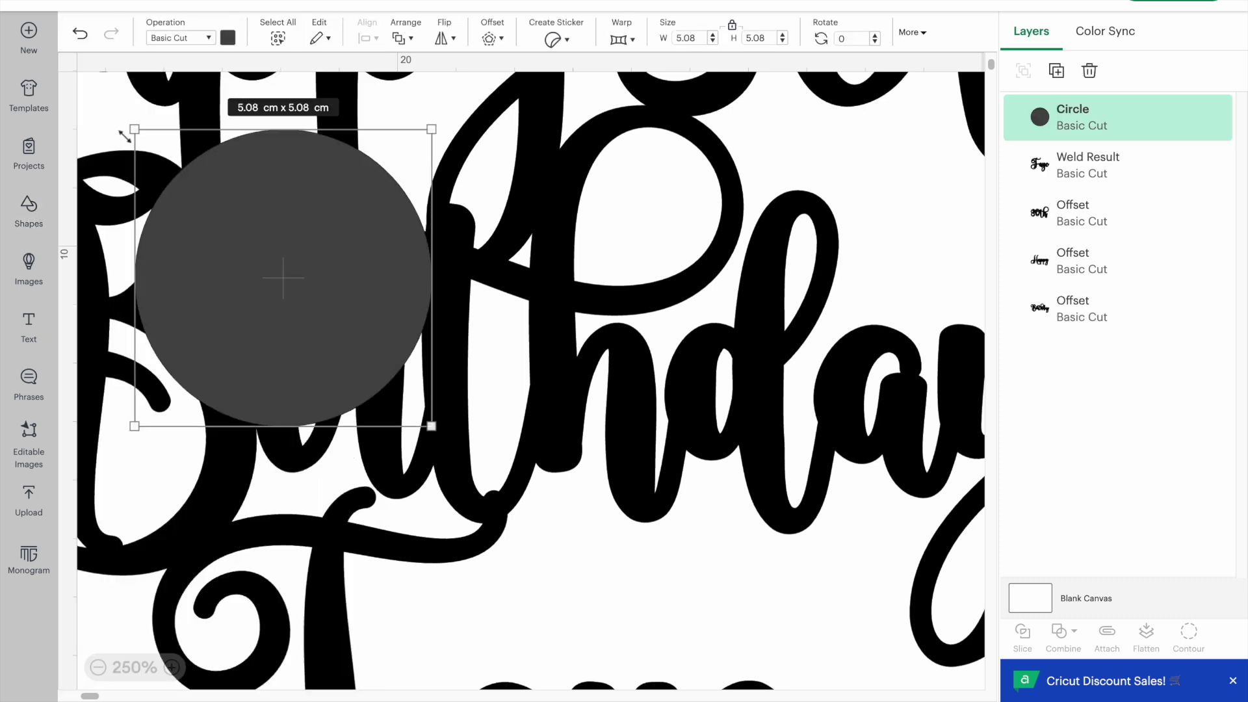
pyautogui.moveTo(134, 126); pyautogui.dragTo(392, 469)
pyautogui.moveTo(417, 407); pyautogui.dragTo(260, 416)
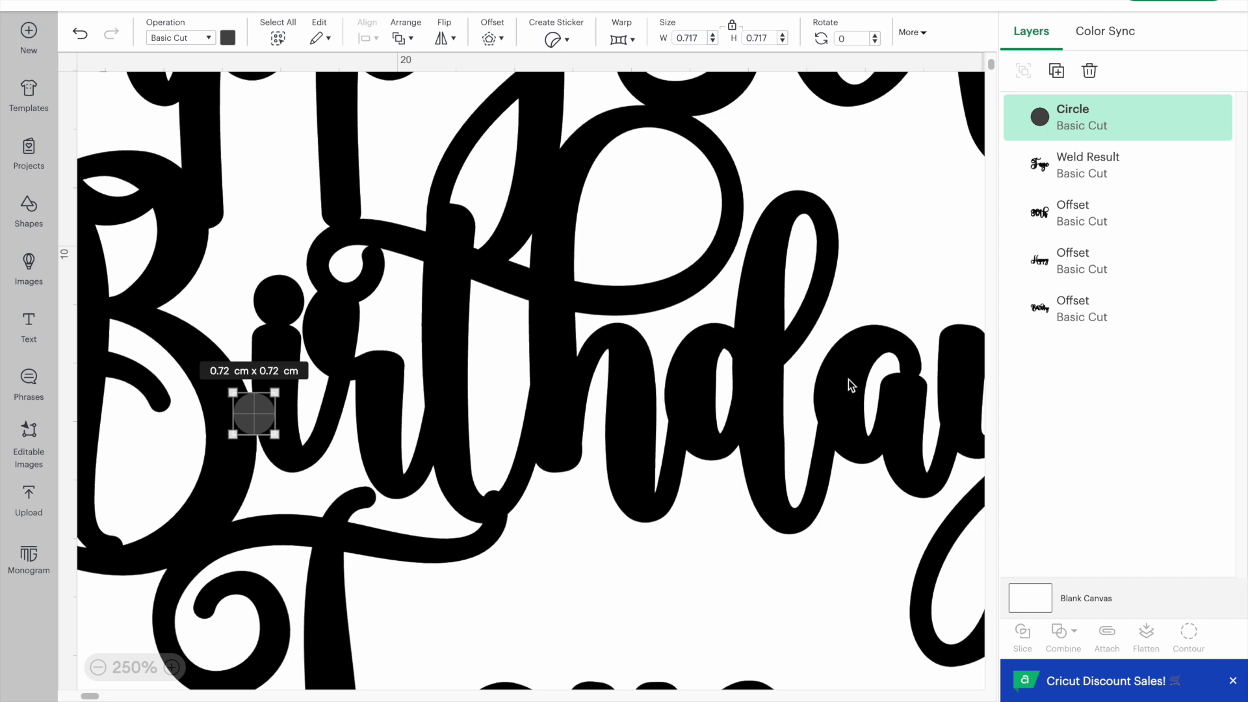
# - Weld the bridging circle to the "Birthday" offset layer
pyautogui.keyDown('shift'); pyautogui.click(1072, 317); pyautogui.keyUp('shift')
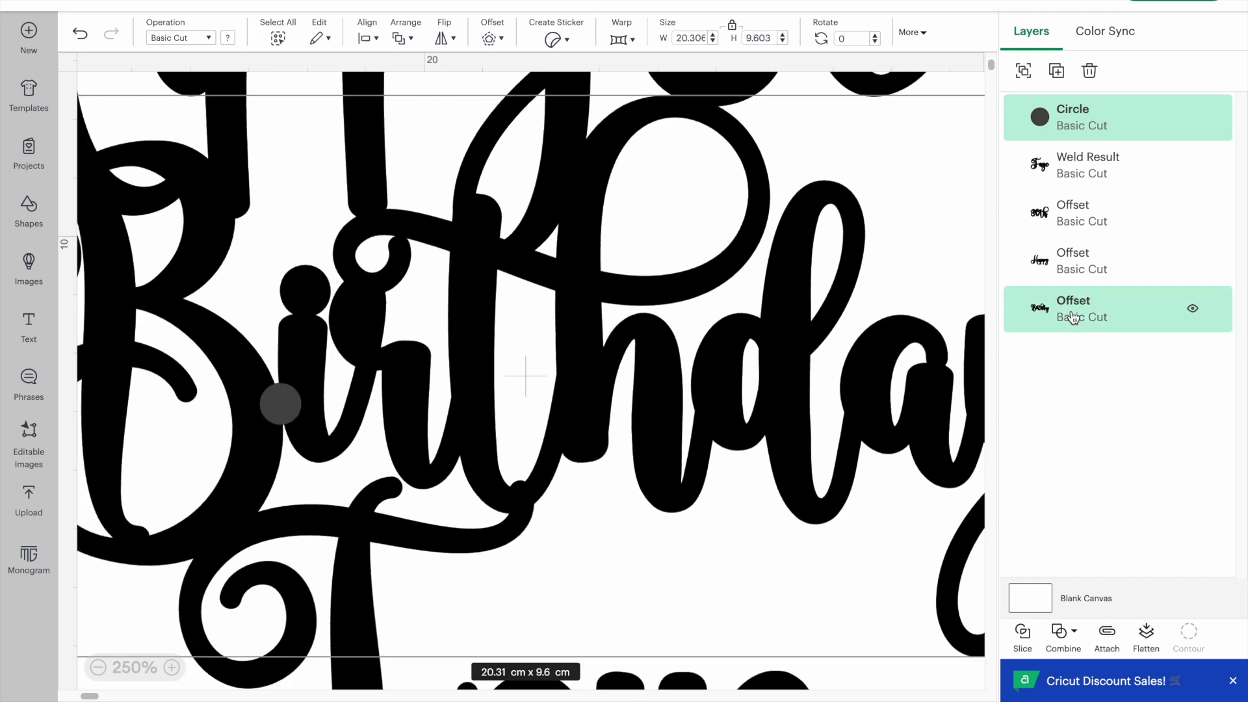
pyautogui.click(1059, 632)
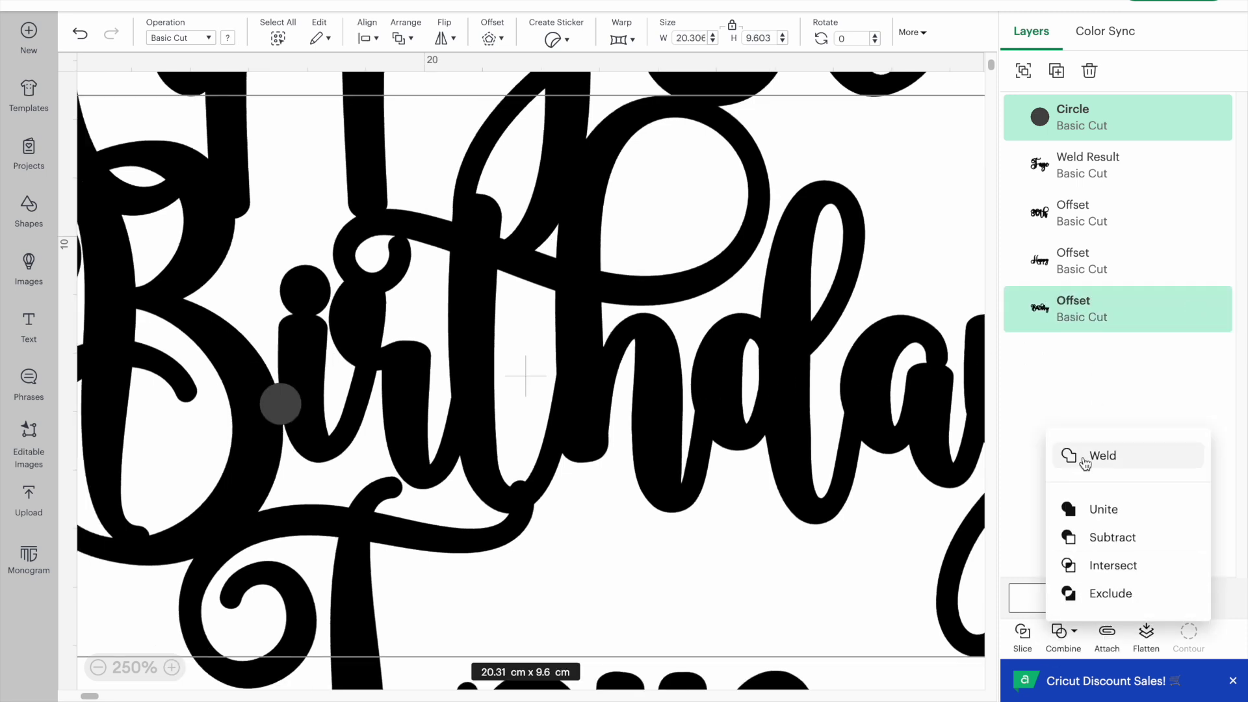
pyautogui.click(1084, 460)
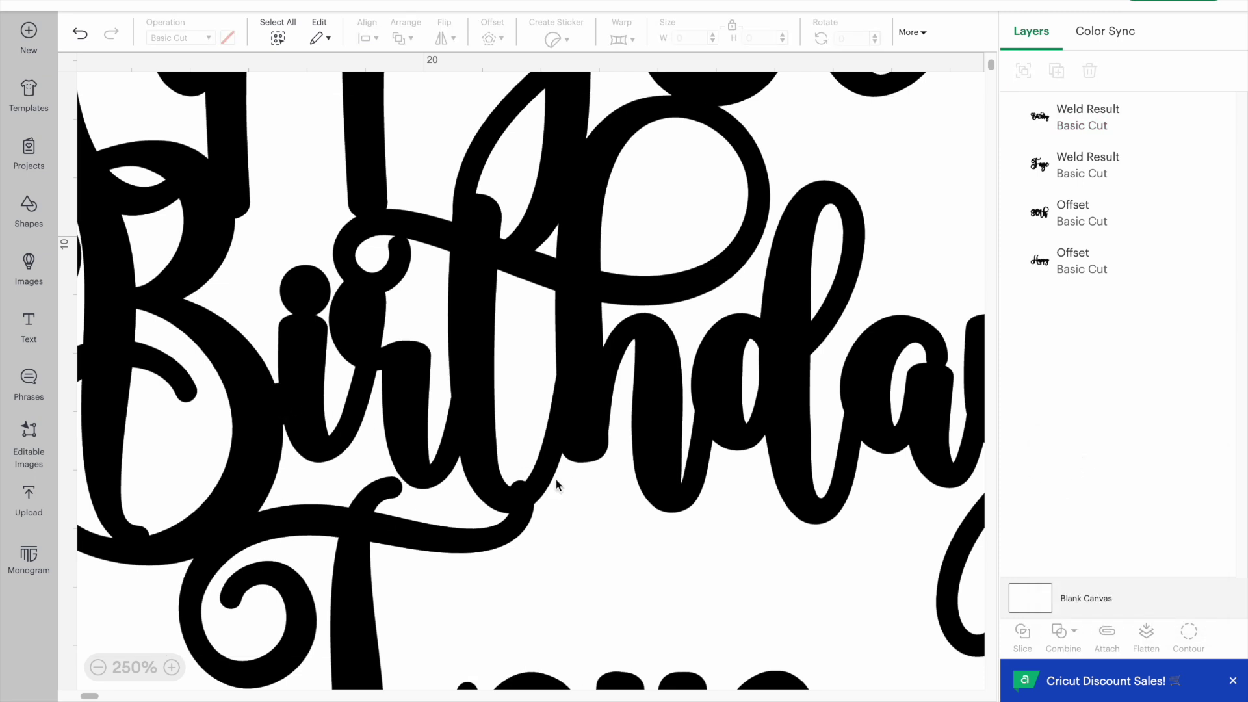
# - Examine the letter connections across "Birthday", "Happy" and "30th" up close, then view the whole design at 100%
pyautogui.hscroll(3, 552, 478)
pyautogui.hscroll(-4, 552, 478)
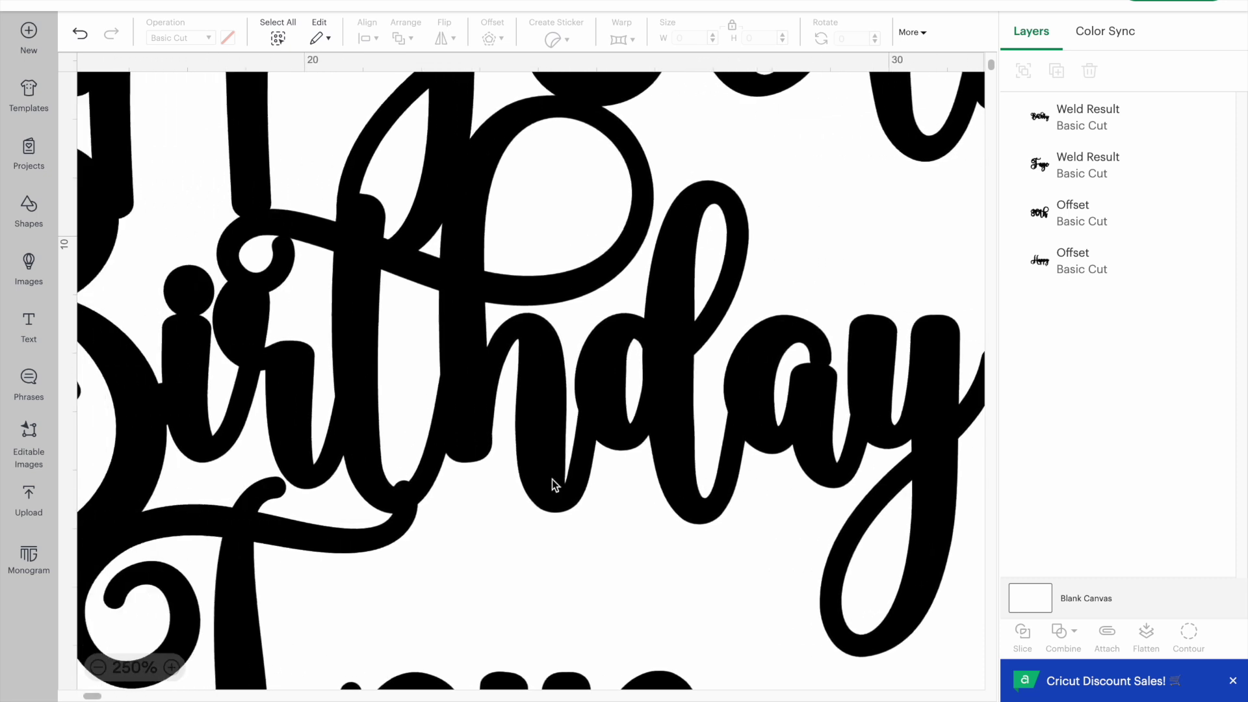
pyautogui.hscroll(-3, 553, 484)
pyautogui.scroll(5, 553, 484)
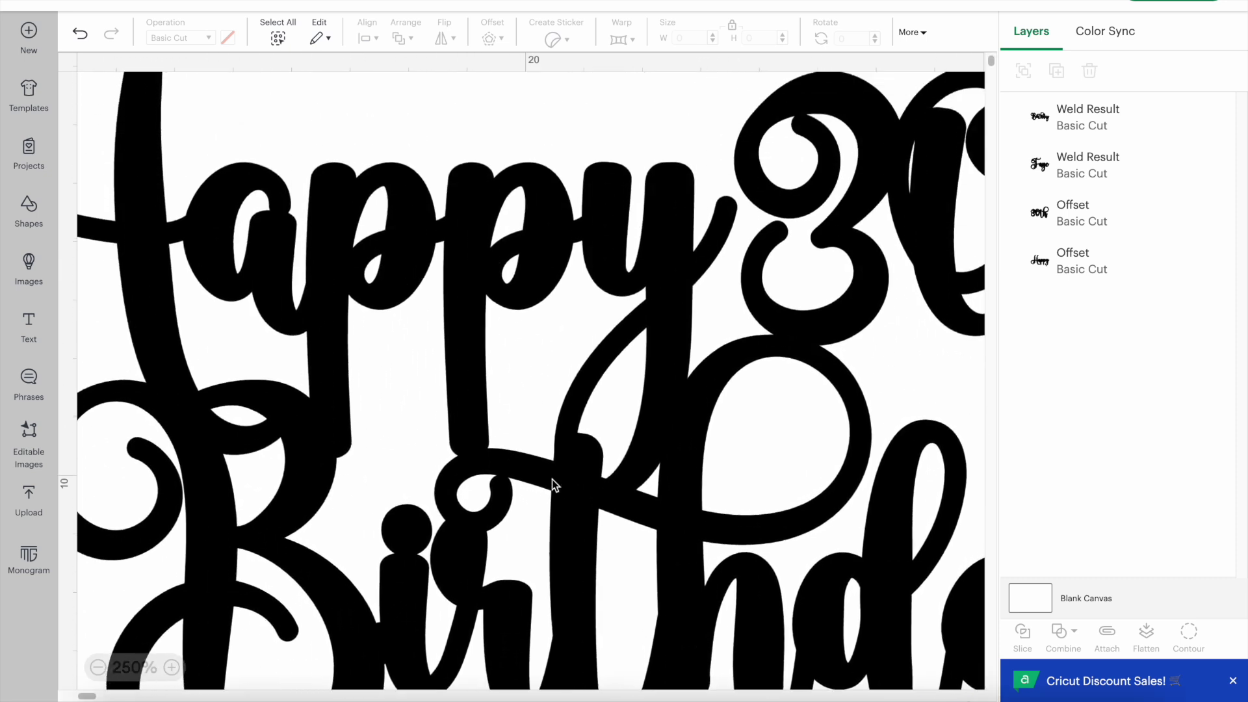
pyautogui.hscroll(-3, 552, 478)
pyautogui.scroll(4, 551, 478)
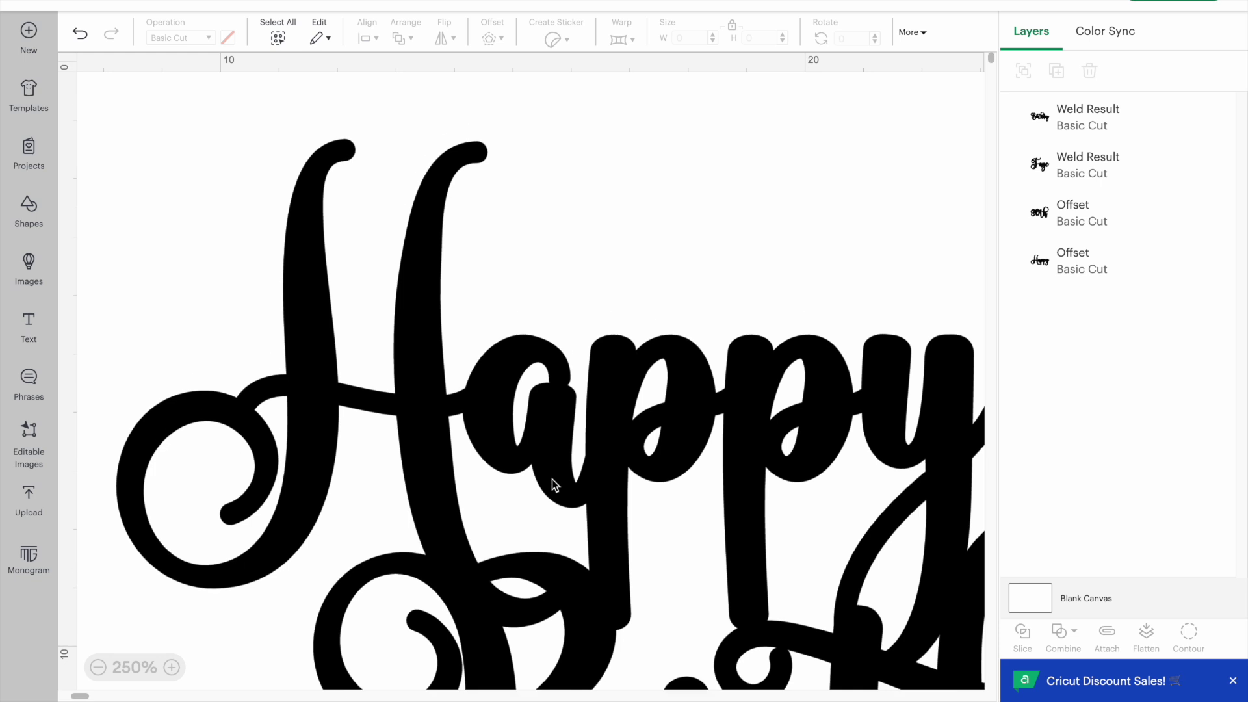
pyautogui.scroll(-2, 552, 479)
pyautogui.hscroll(6, 552, 478)
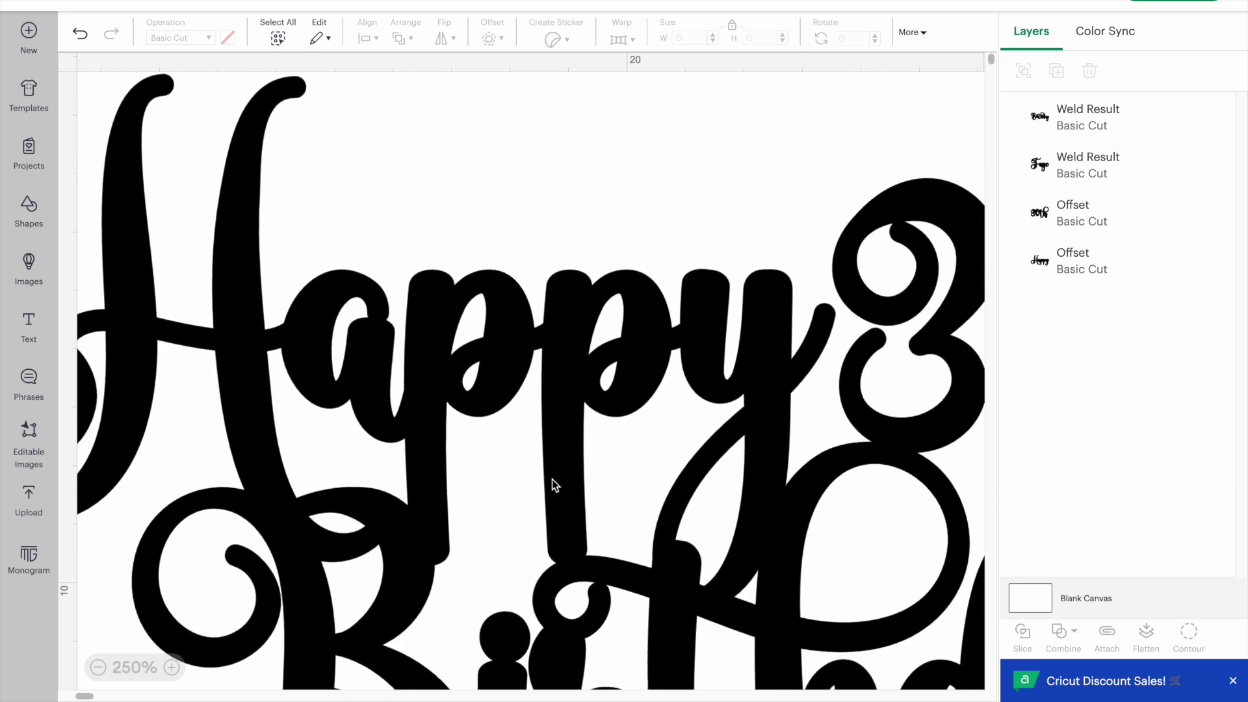
pyautogui.hscroll(6, 552, 478)
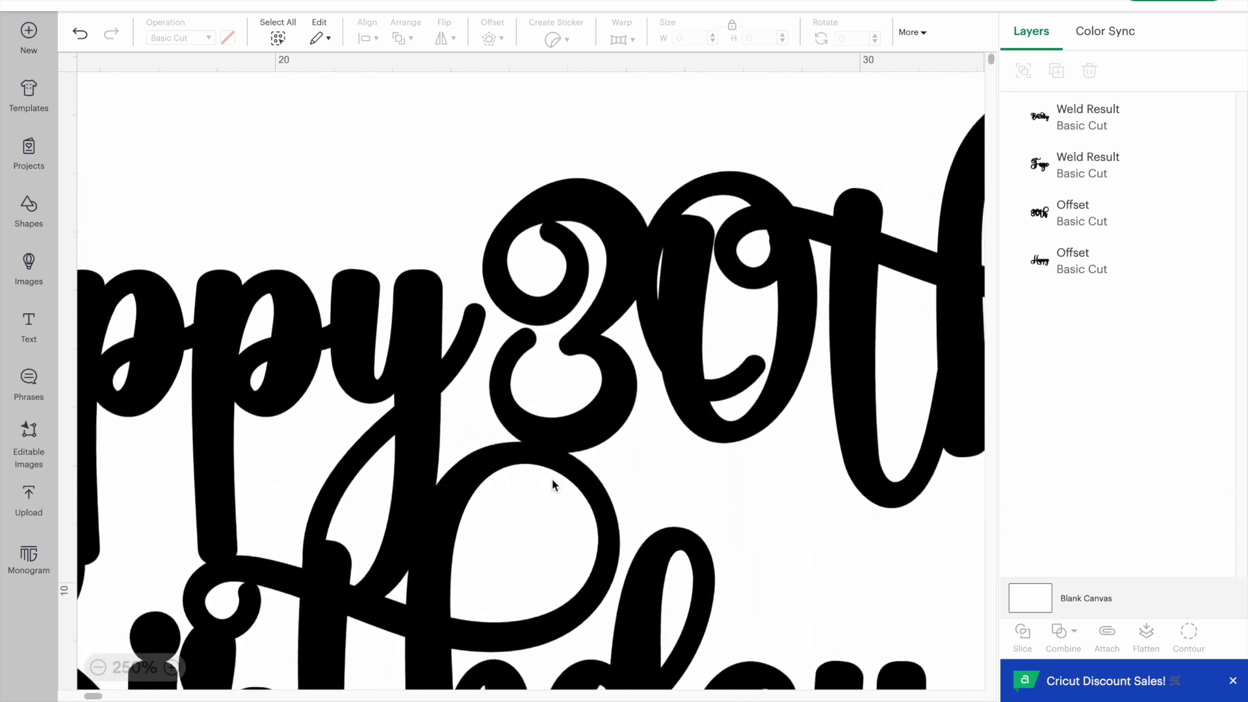
pyautogui.hscroll(-4, 552, 479)
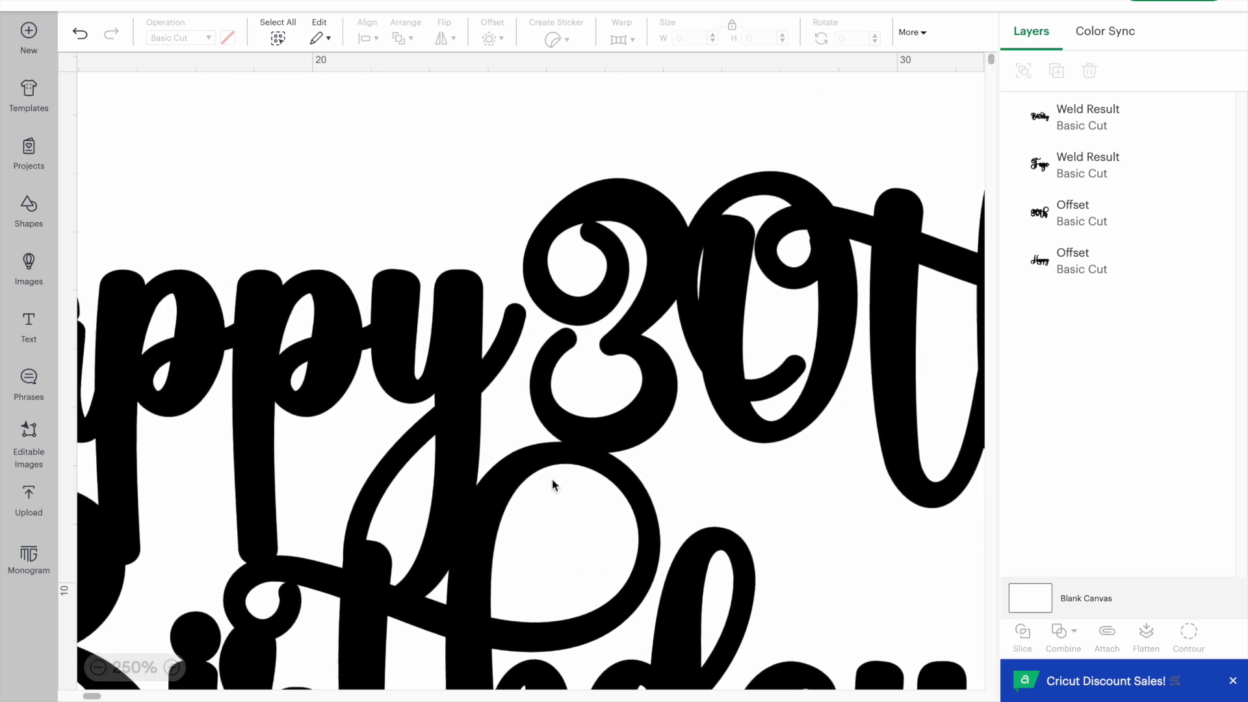
pyautogui.click(134, 668)
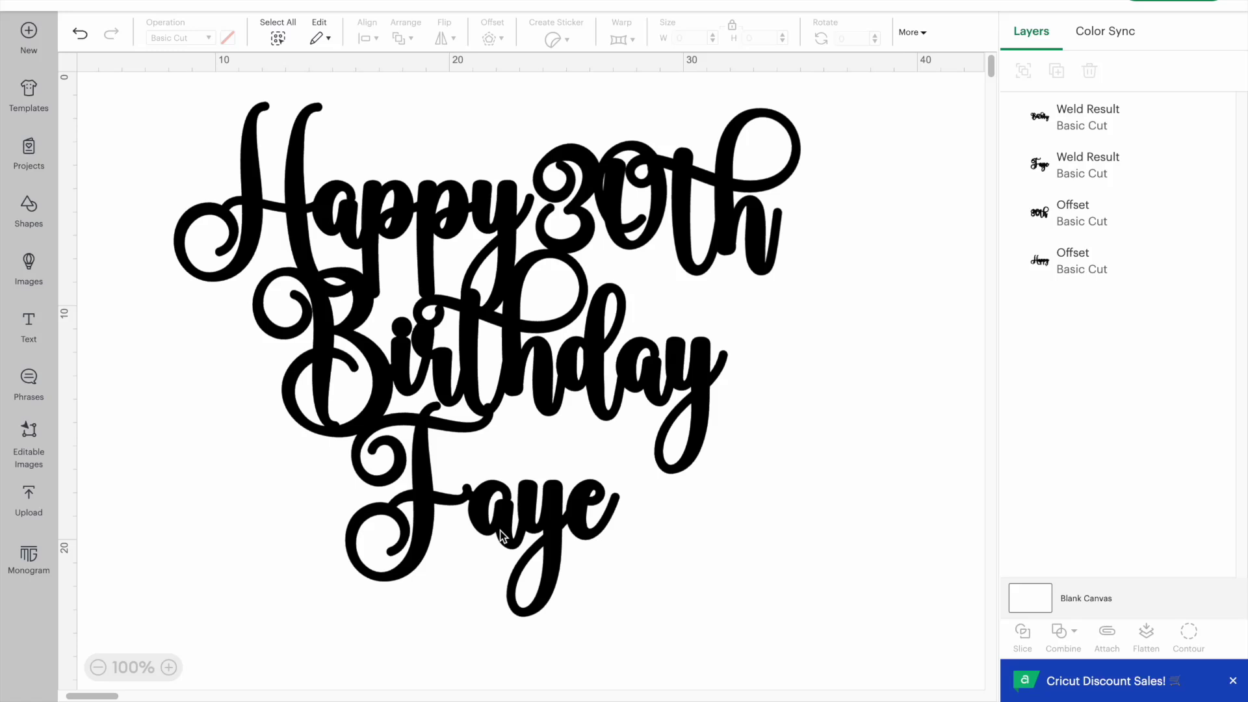
# - Weld all four word layers into a single shape and shift the welded design slightly to the right on the canvas
pyautogui.click(501, 319)
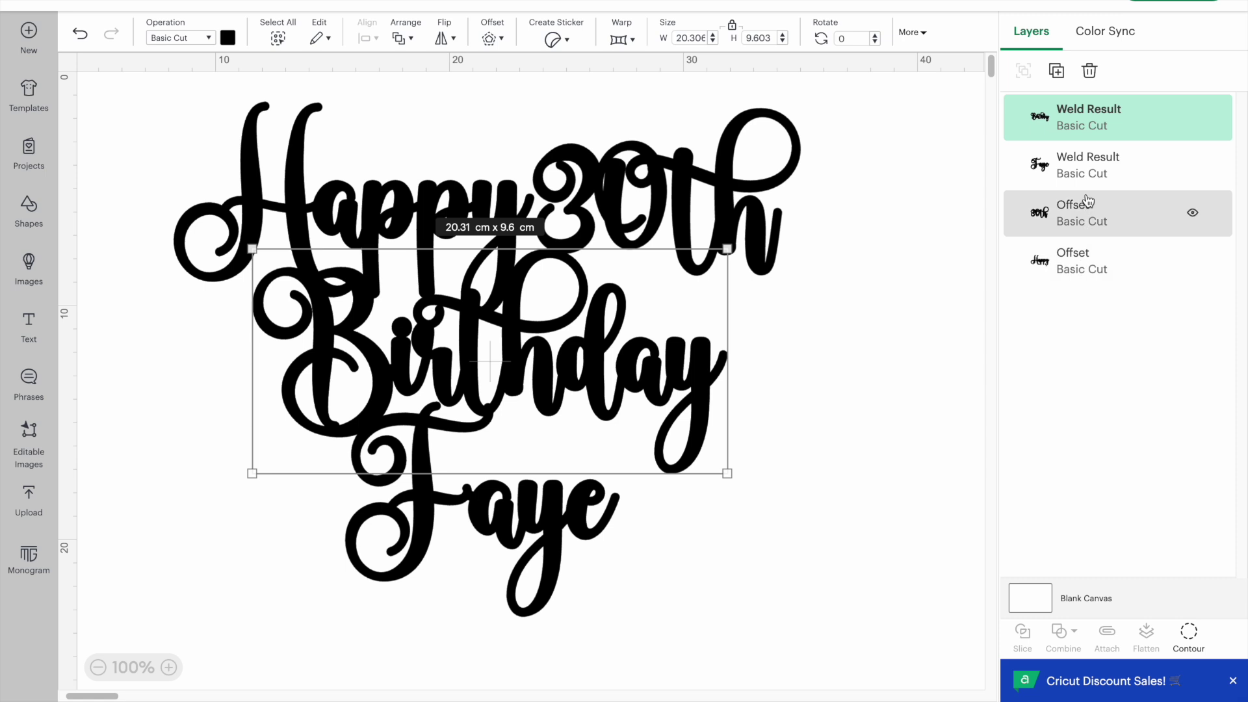
pyautogui.click(277, 37)
pyautogui.click(897, 308)
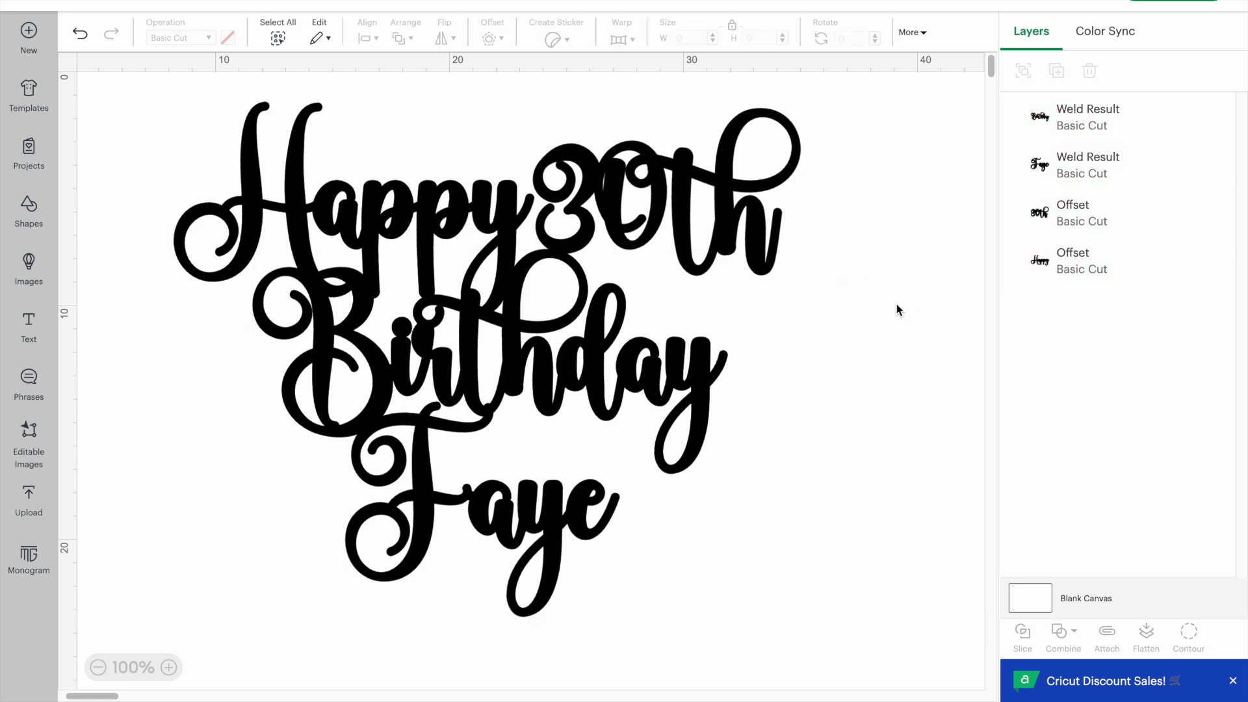
pyautogui.click(278, 38)
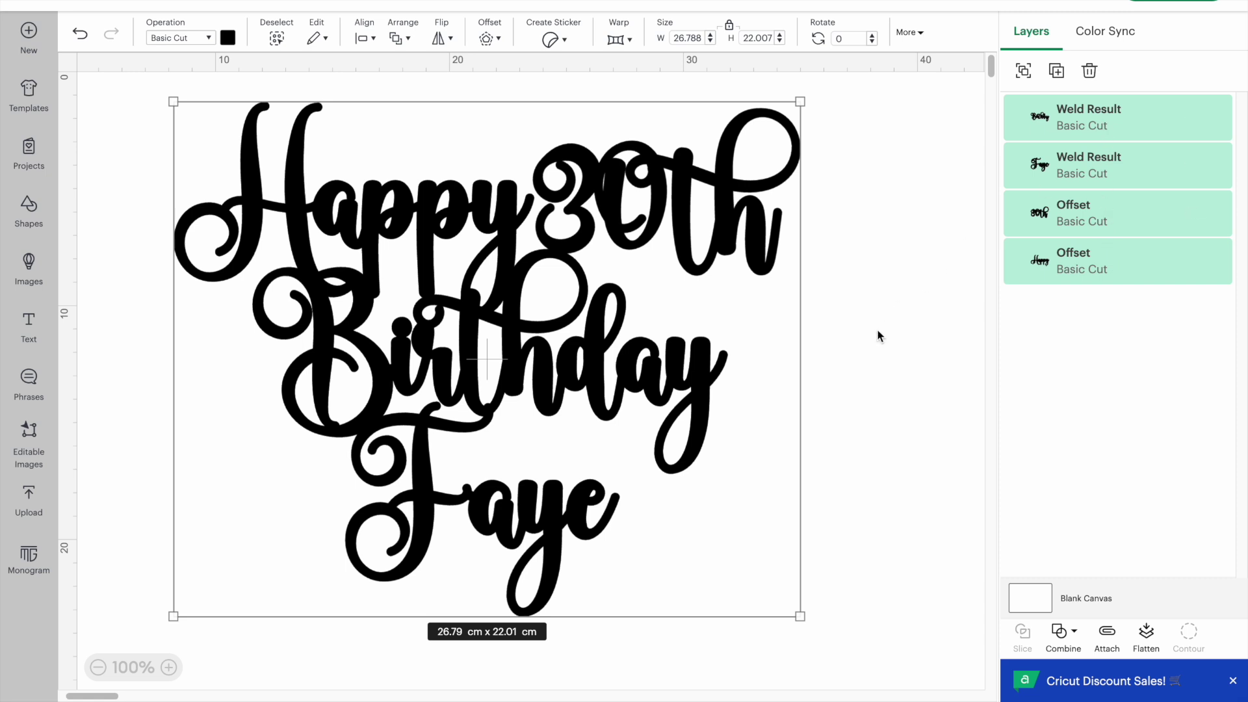
pyautogui.click(1058, 640)
pyautogui.click(1085, 459)
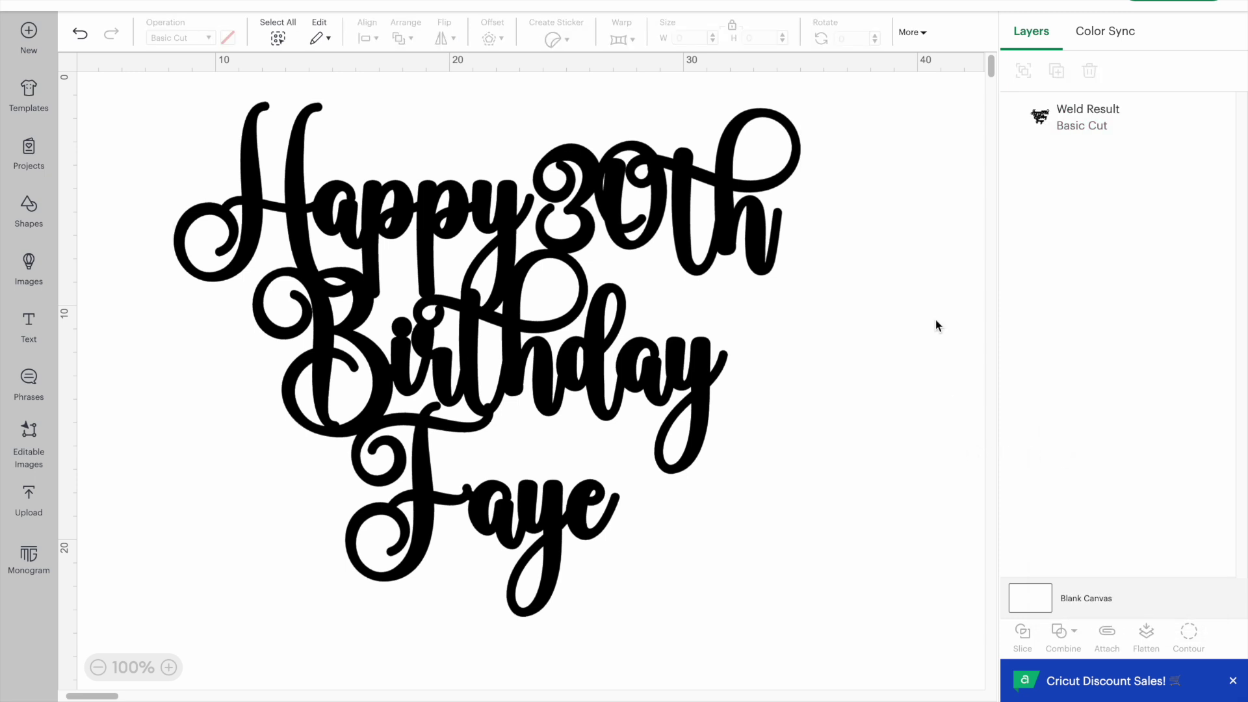
pyautogui.moveTo(395, 248); pyautogui.dragTo(476, 232)
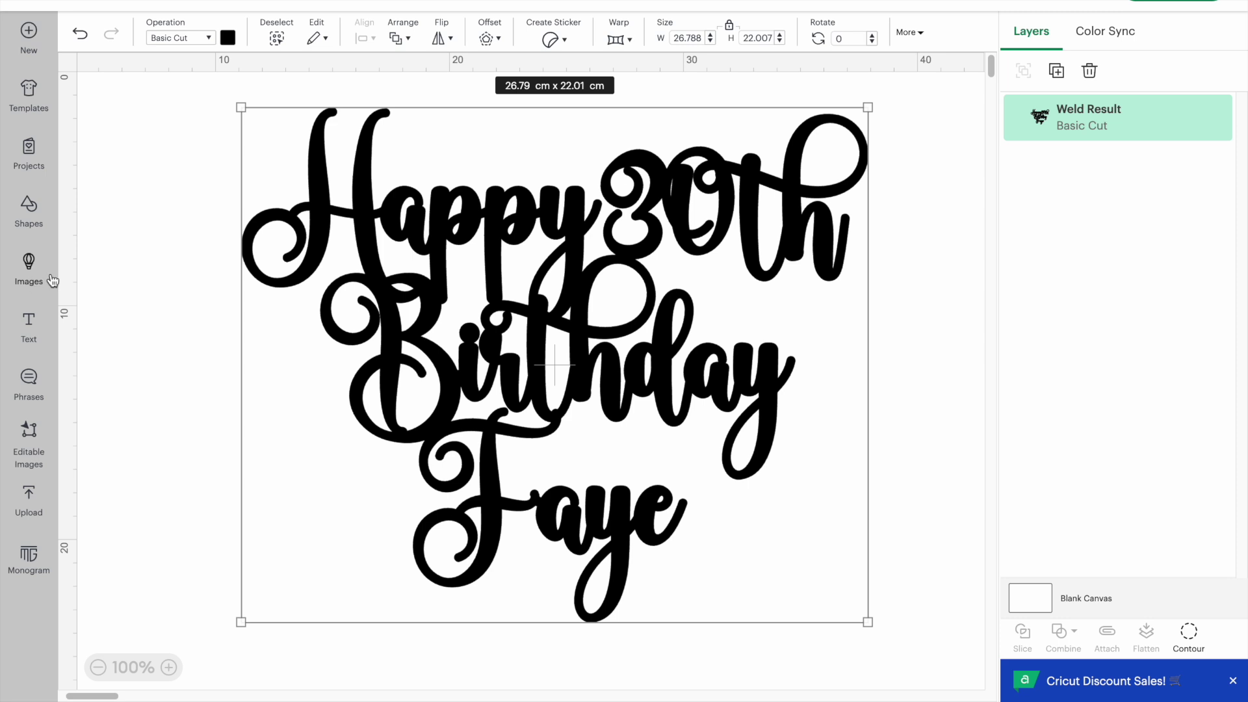
# - Add a circle, shrink it to 0.4 cm and place it over the gap between the "y" of "Happy" and the "3"
pyautogui.click(167, 667)
pyautogui.click(167, 668)
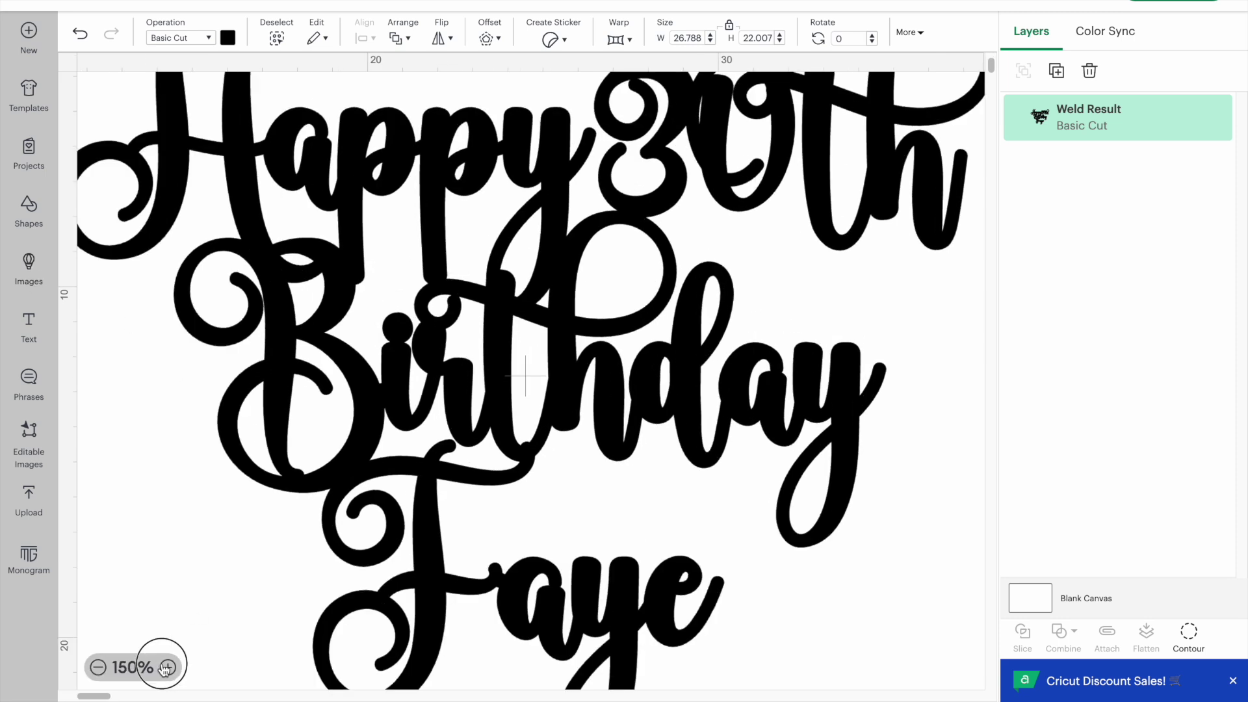
pyautogui.click(167, 667)
pyautogui.scroll(3, 684, 457)
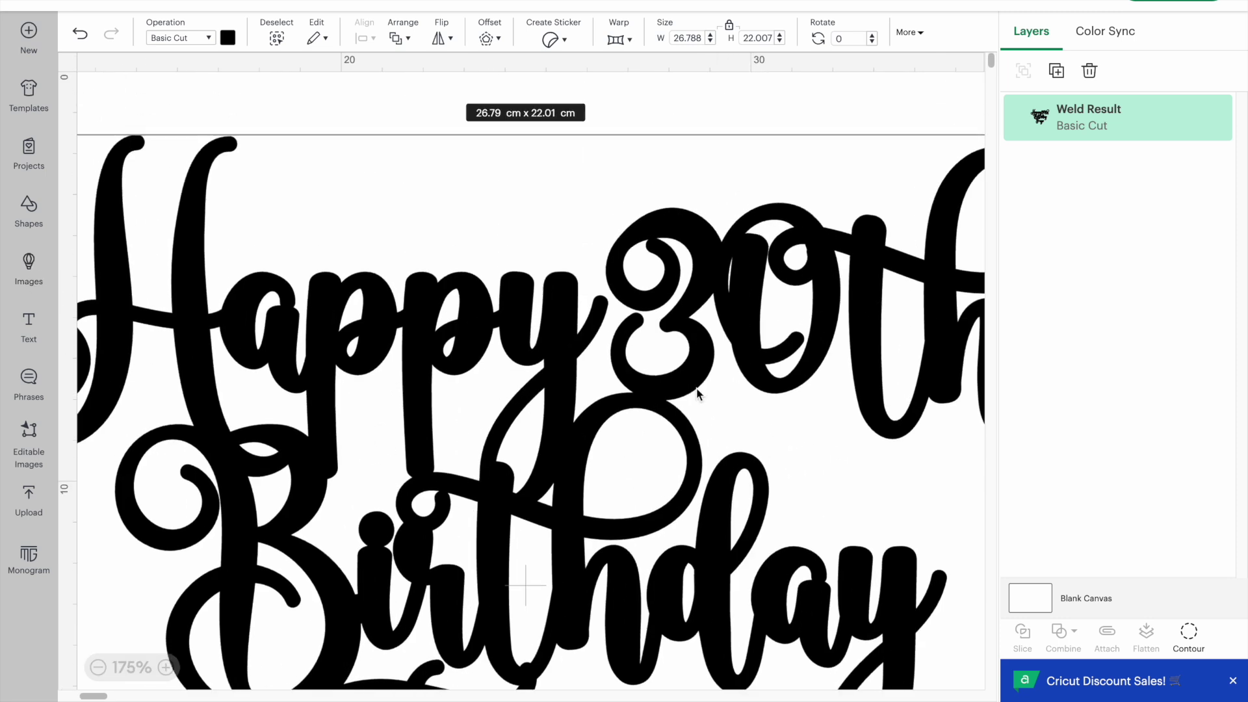
pyautogui.click(29, 207)
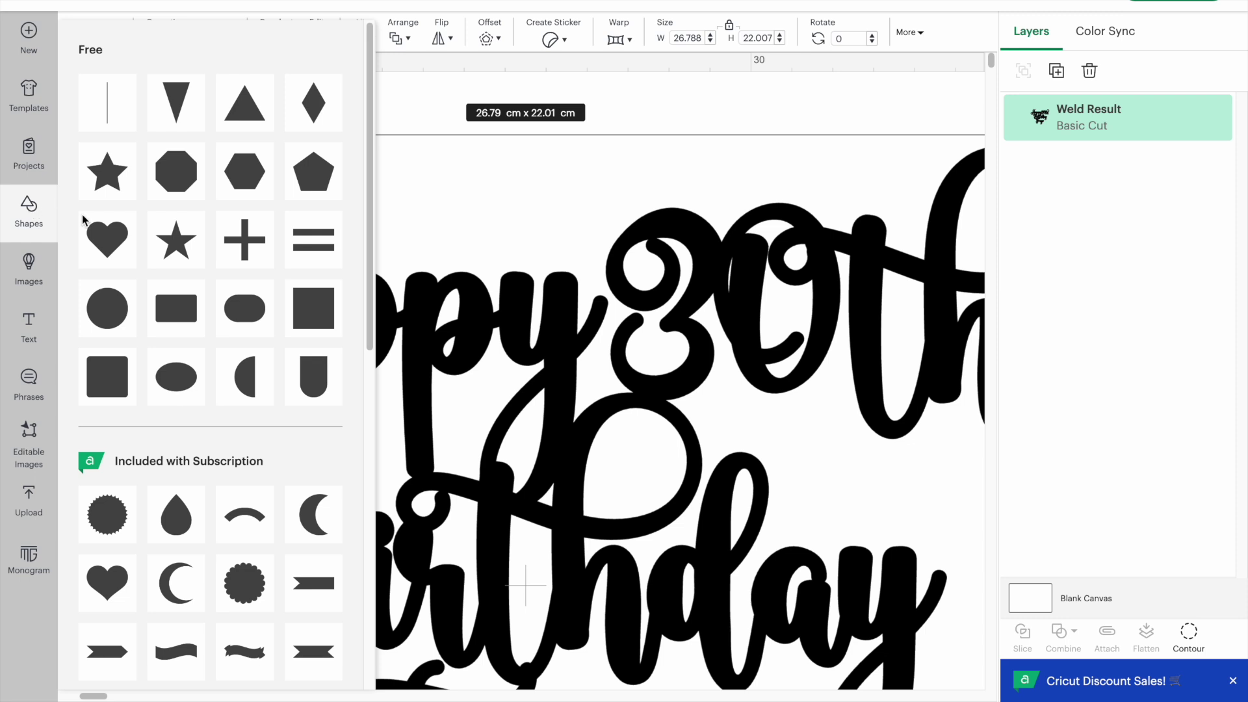
pyautogui.click(112, 313)
pyautogui.moveTo(117, 111); pyautogui.dragTo(611, 296)
pyautogui.click(712, 41)
pyautogui.click(582, 109)
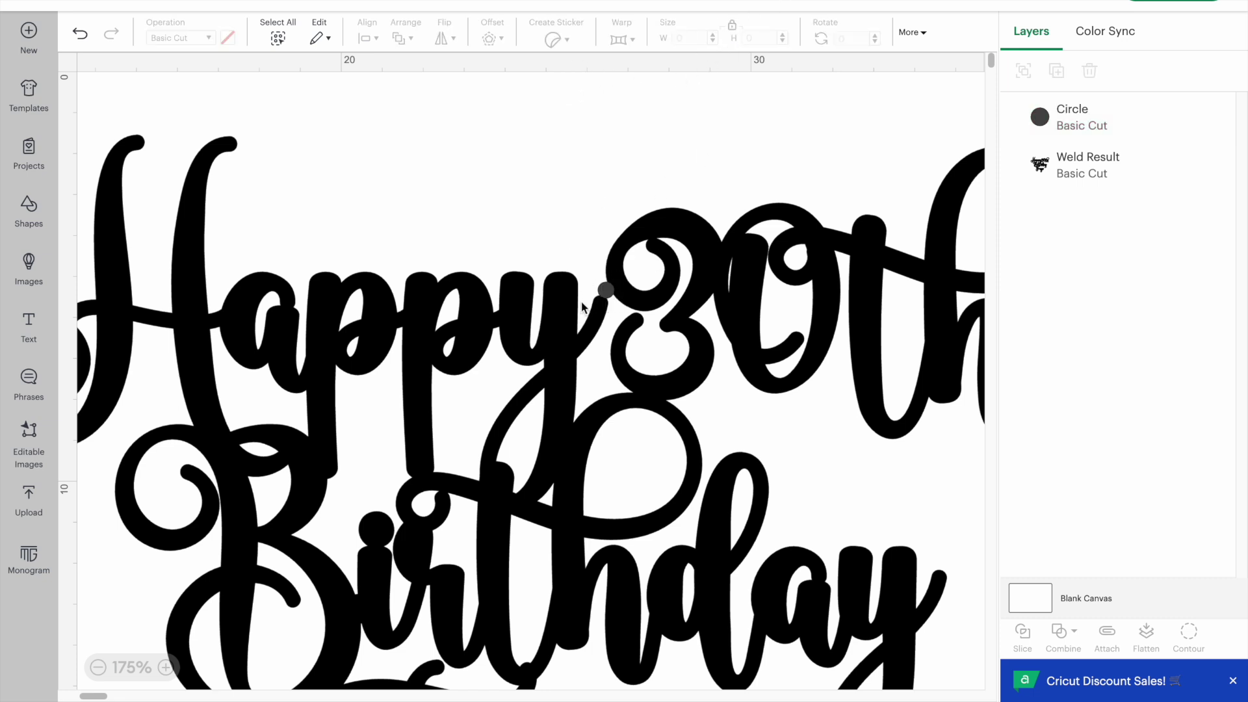
# - Fine-tune the small circle so it overlaps both the end of the "y" in "Happy" and the "3"
pyautogui.moveTo(619, 293); pyautogui.dragTo(643, 271)
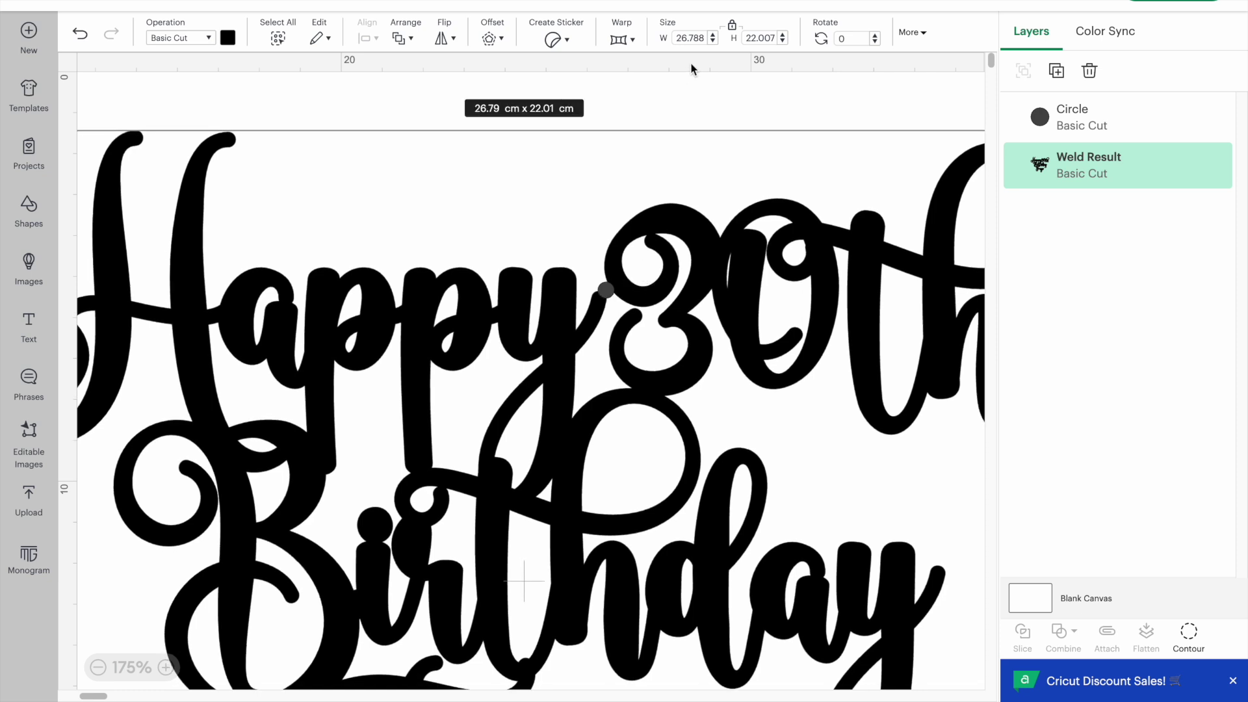
pyautogui.click(1073, 123)
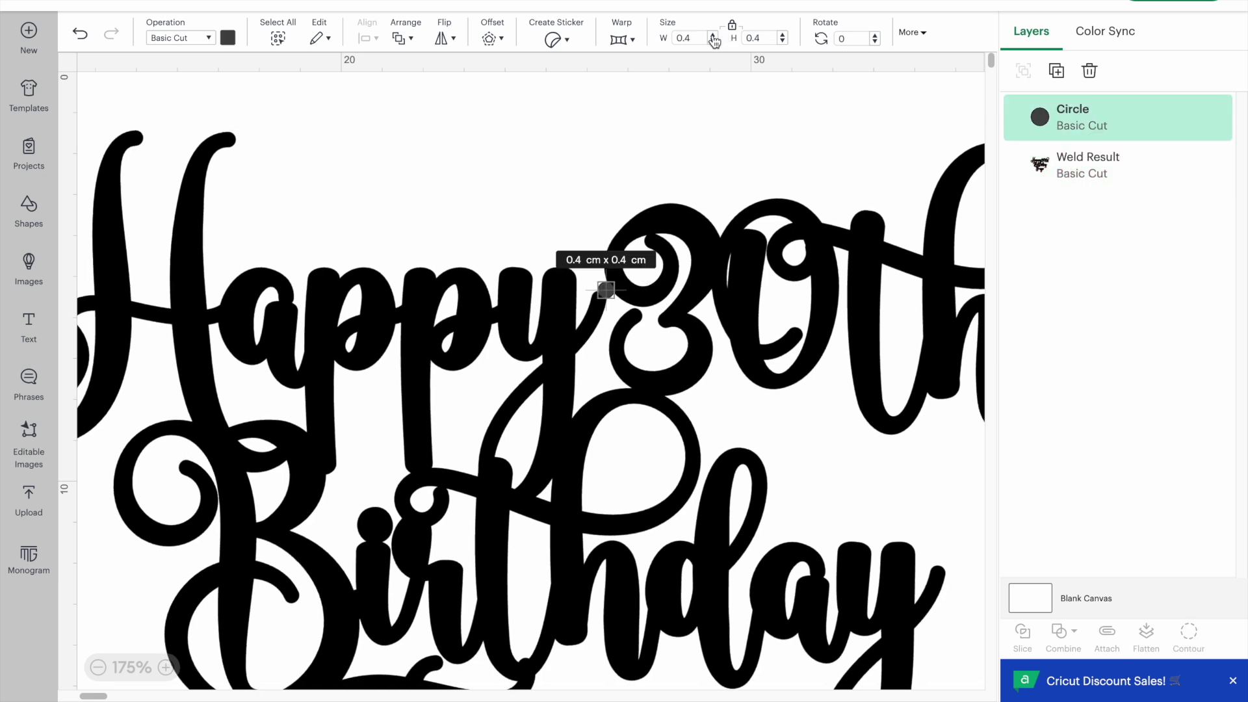
pyautogui.click(587, 108)
# - Weld the small bridging circle to the combined birthday design
pyautogui.click(1040, 167)
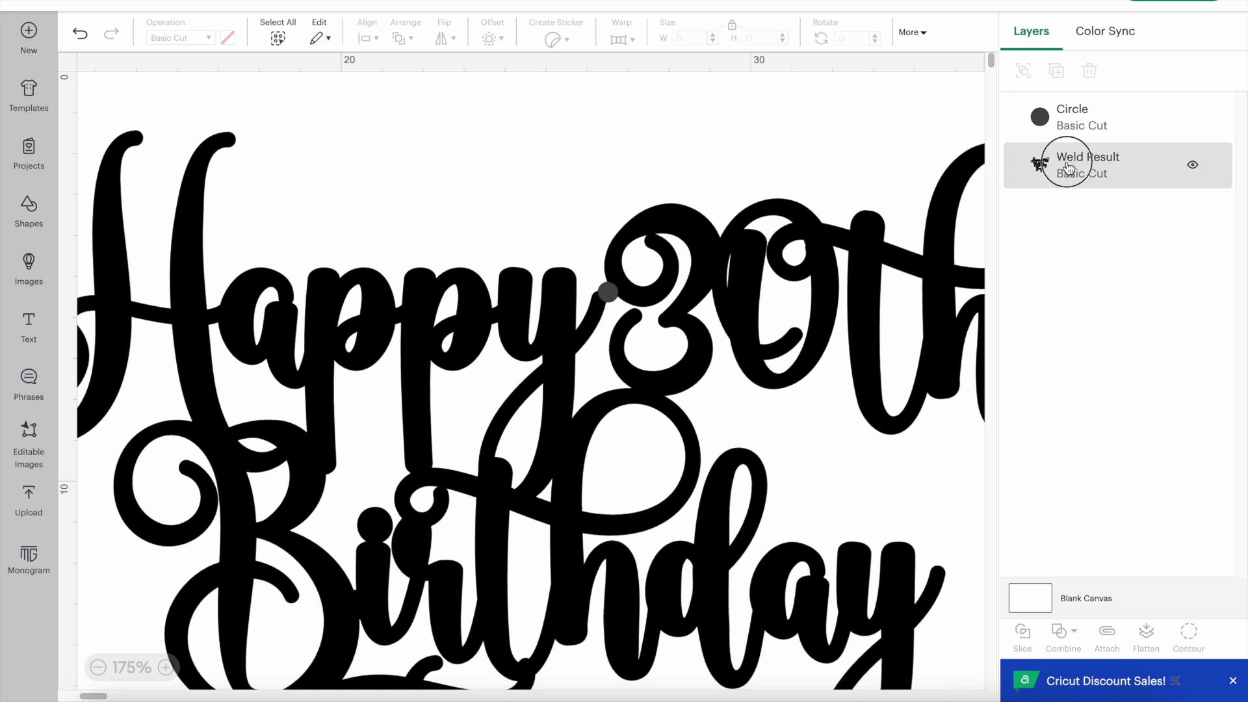
pyautogui.scroll(-3, 1068, 168)
pyautogui.keyDown('shift'); pyautogui.click(1072, 121); pyautogui.keyUp('shift')
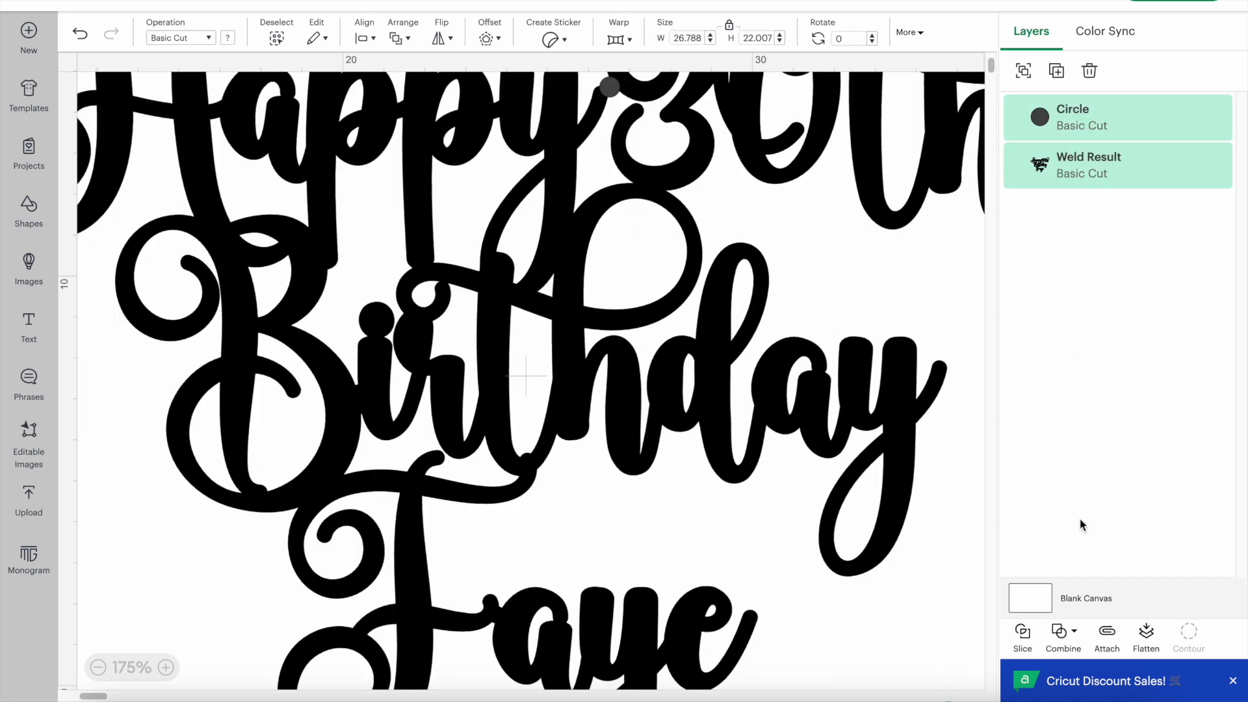
pyautogui.click(1060, 633)
pyautogui.click(1092, 460)
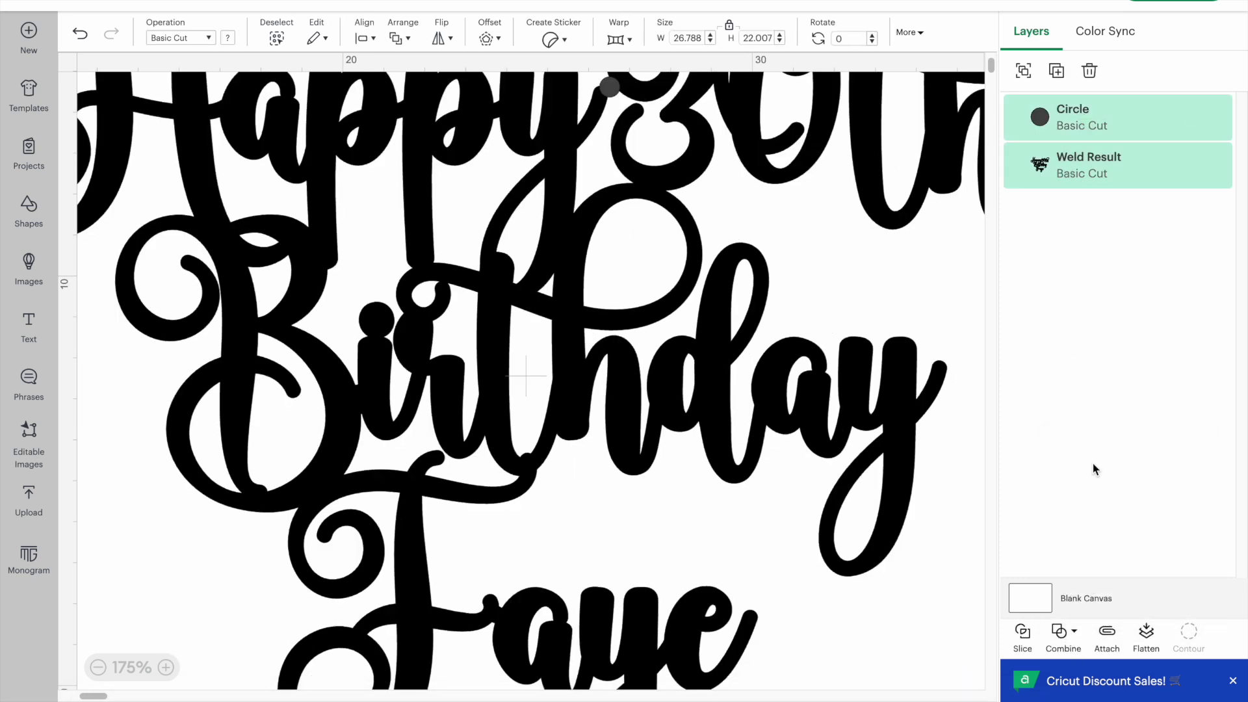
# - Use Contour on the welded design to hide the thin sliver cutouts inside "30th"
pyautogui.click(133, 666)
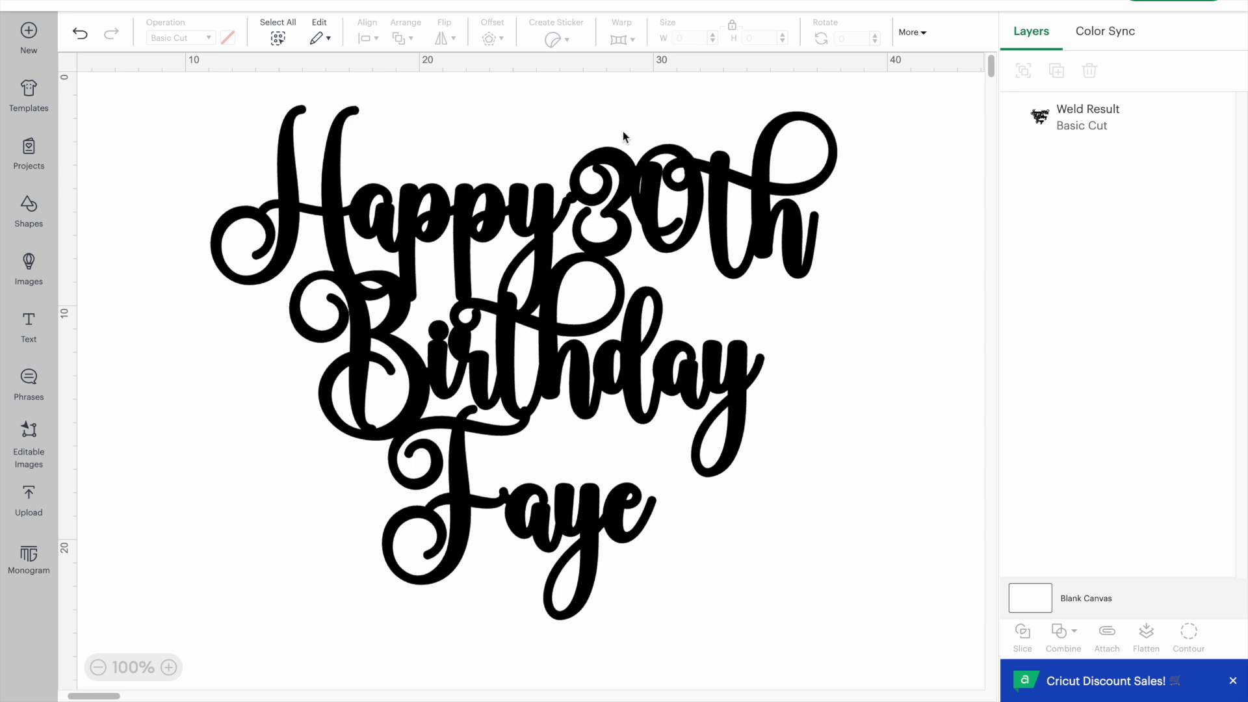
pyautogui.click(646, 188)
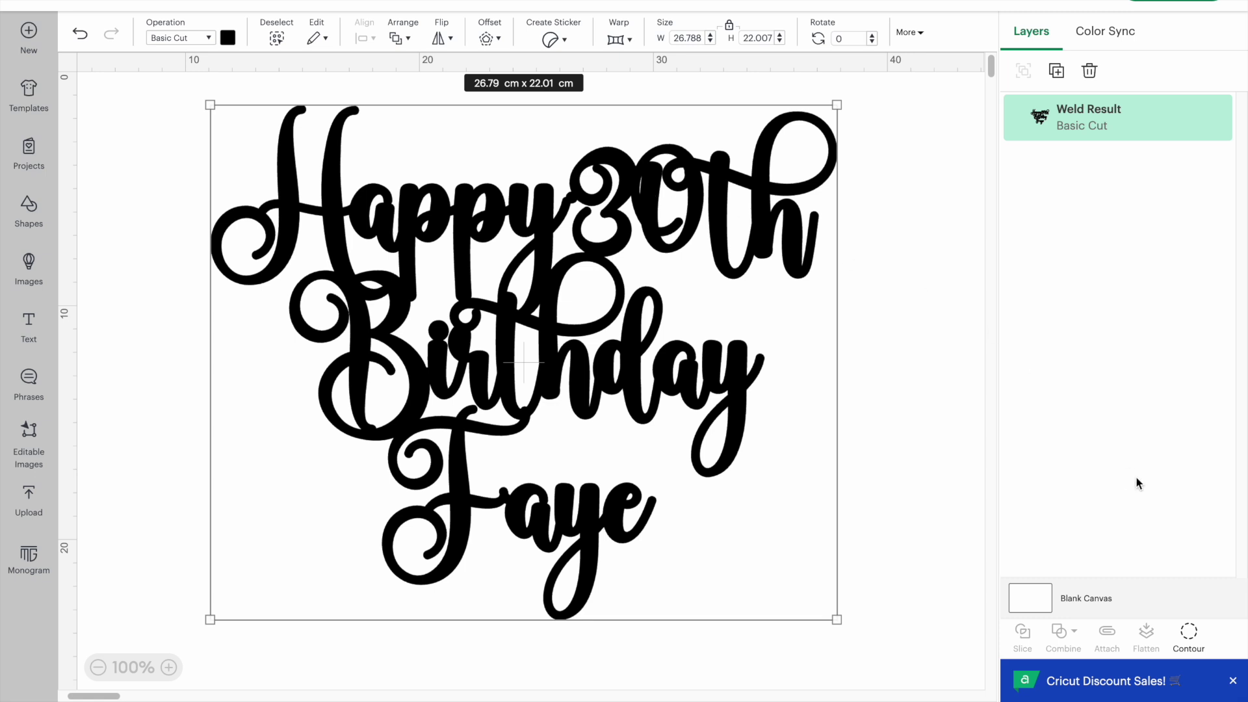
pyautogui.click(1193, 640)
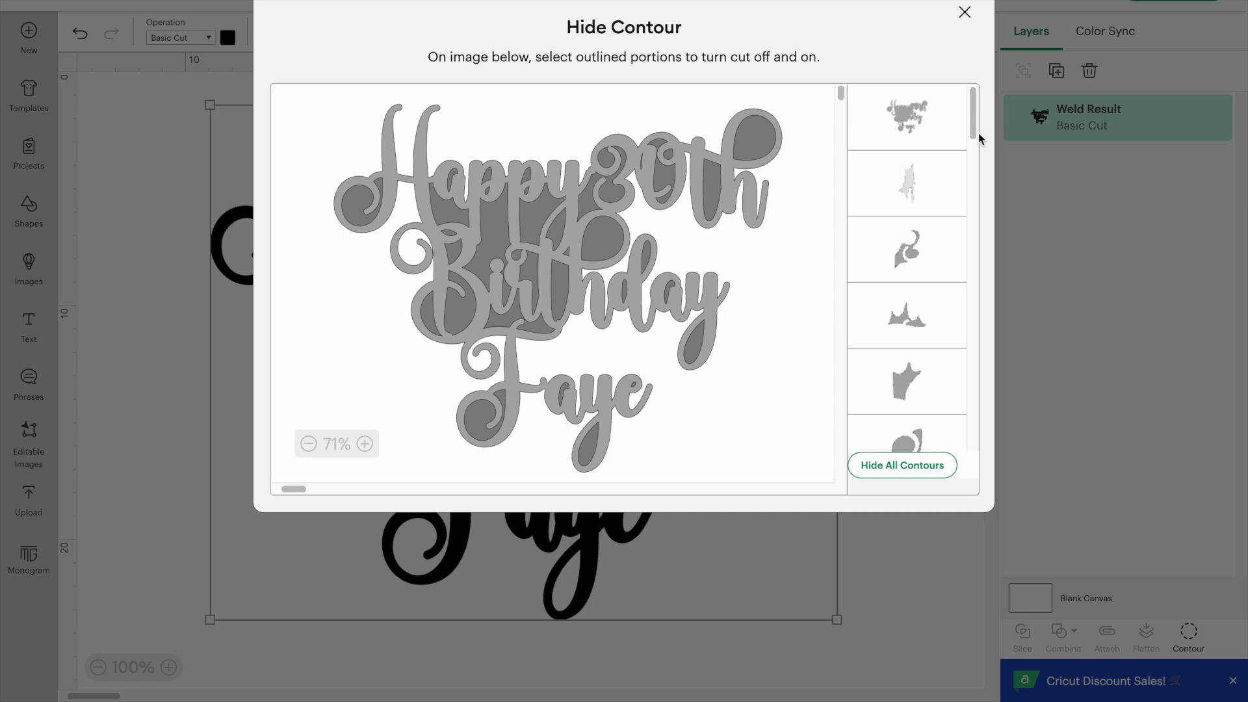
pyautogui.moveTo(972, 117); pyautogui.dragTo(995, 477)
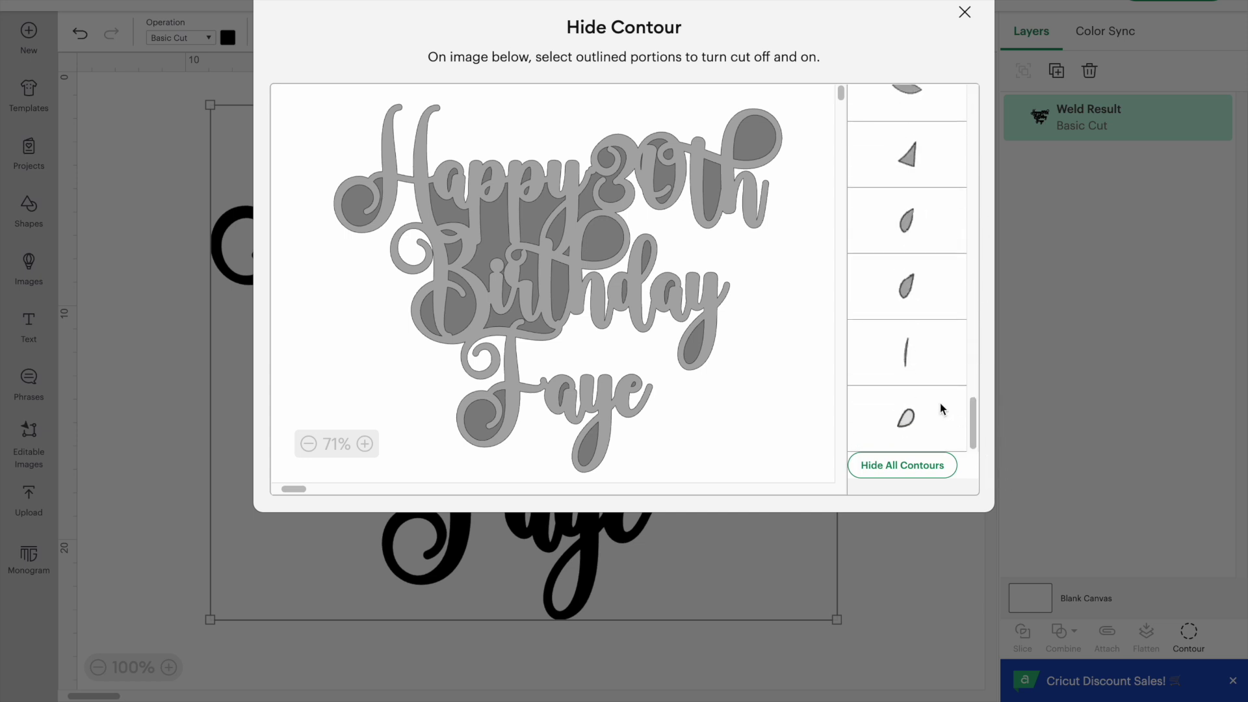
pyautogui.click(920, 351)
pyautogui.click(640, 160)
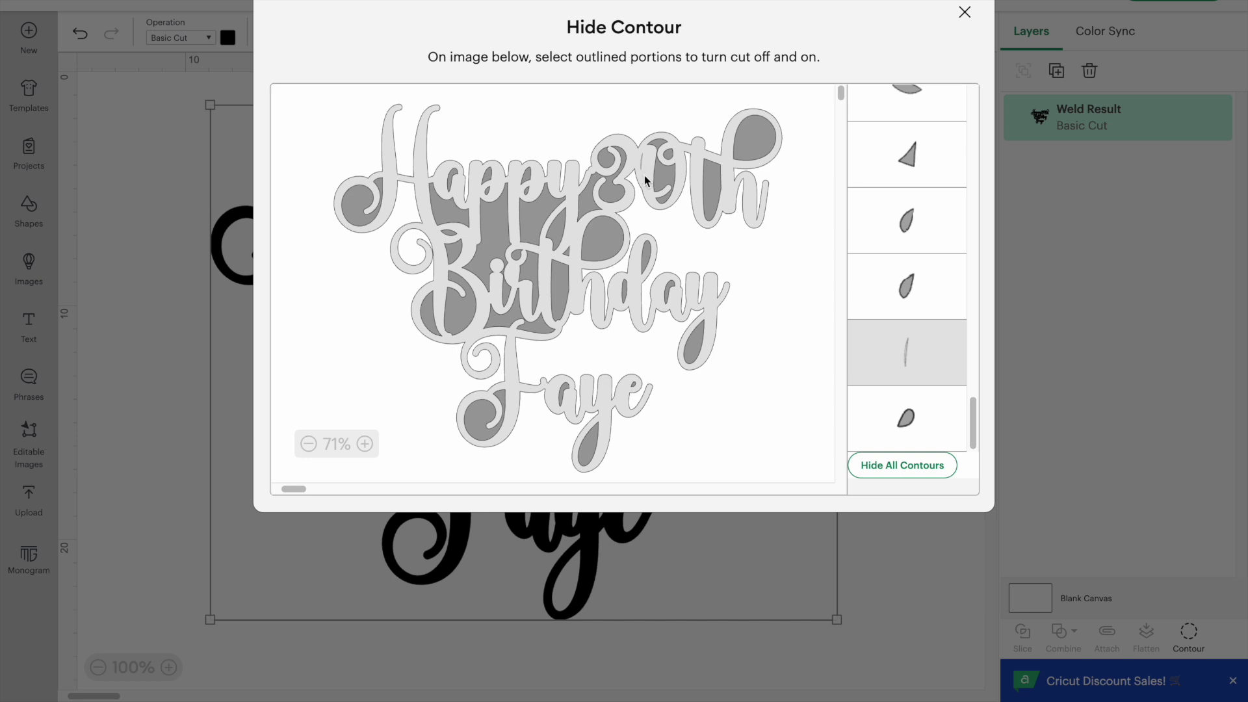
pyautogui.click(965, 12)
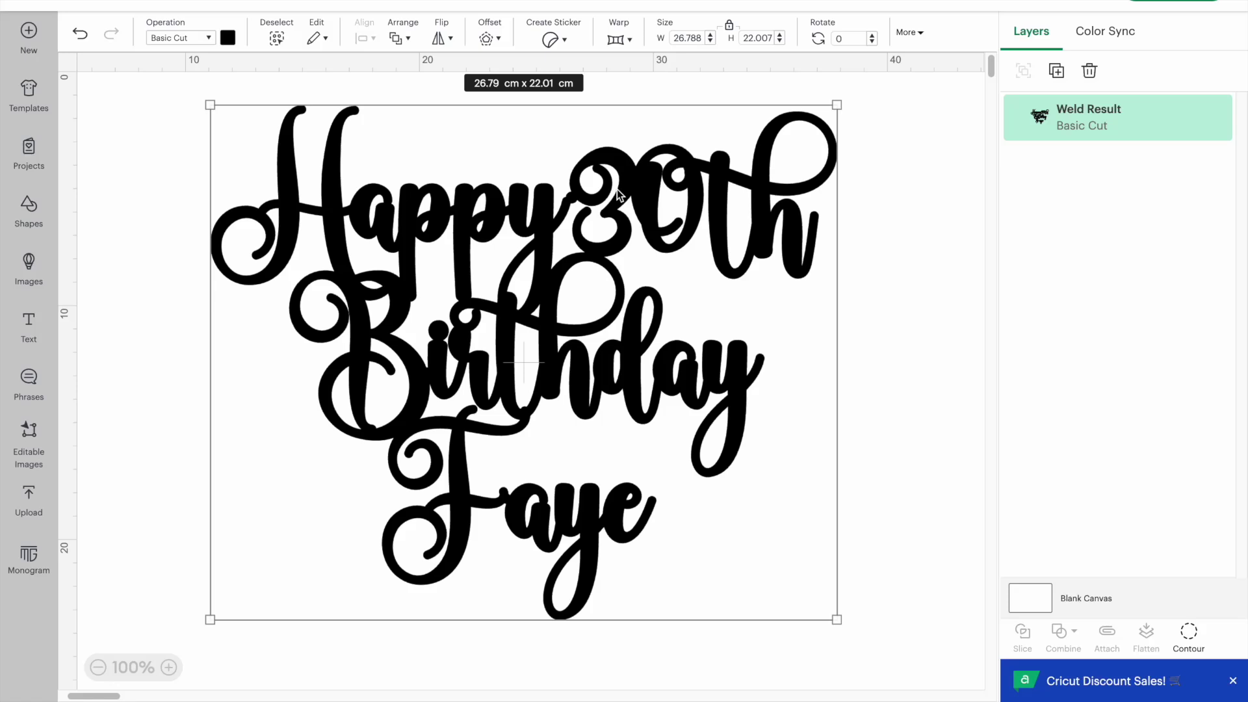
# - Scale the welded design down to about 14.02 x 11.52 cm and reposition it on the canvas
pyautogui.moveTo(209, 105); pyautogui.dragTo(501, 393)
pyautogui.moveTo(703, 460); pyautogui.dragTo(570, 259)
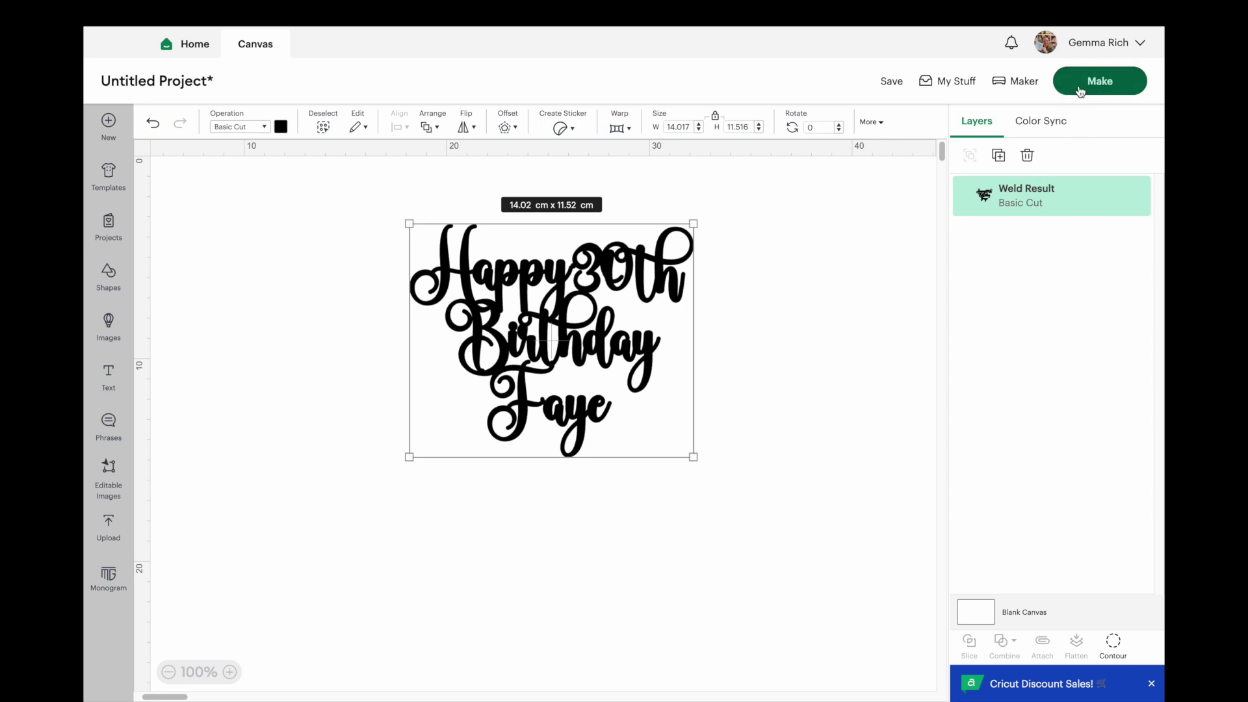
# - Send the design to be made on a mat, continue from the mat preview and connect the "Maker : 0 USB" machine
pyautogui.click(1080, 88)
pyautogui.click(540, 419)
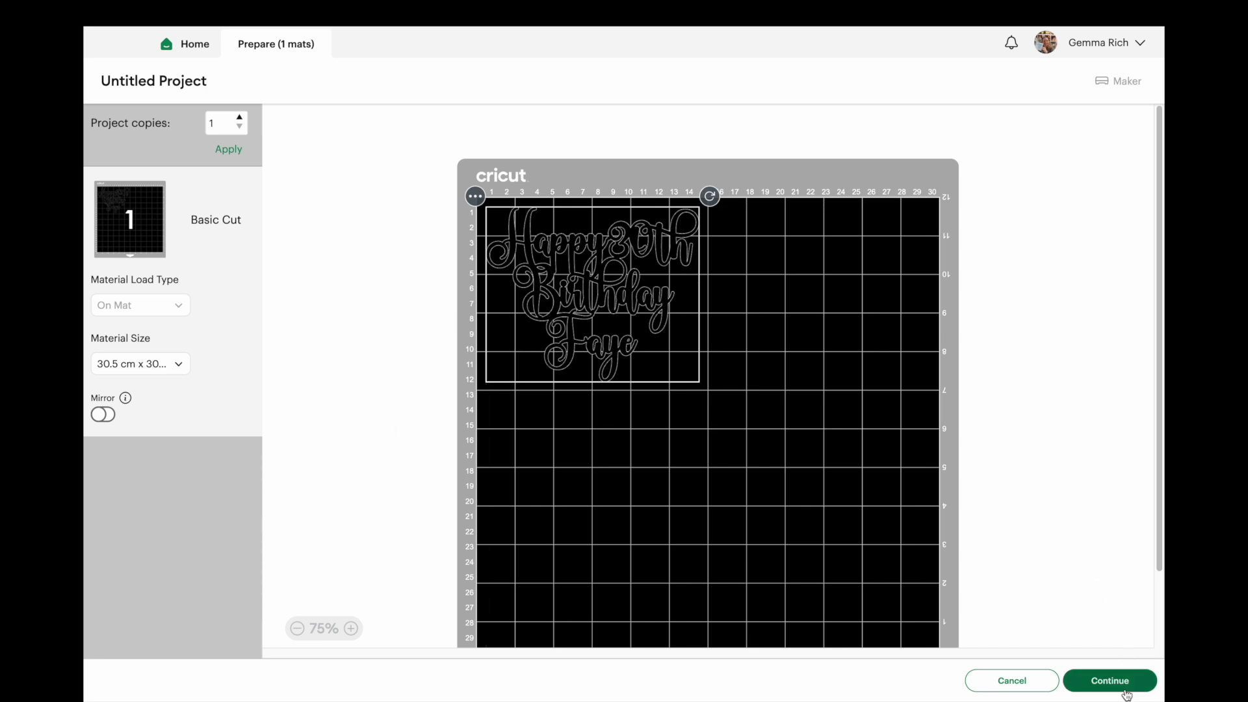
pyautogui.click(1109, 680)
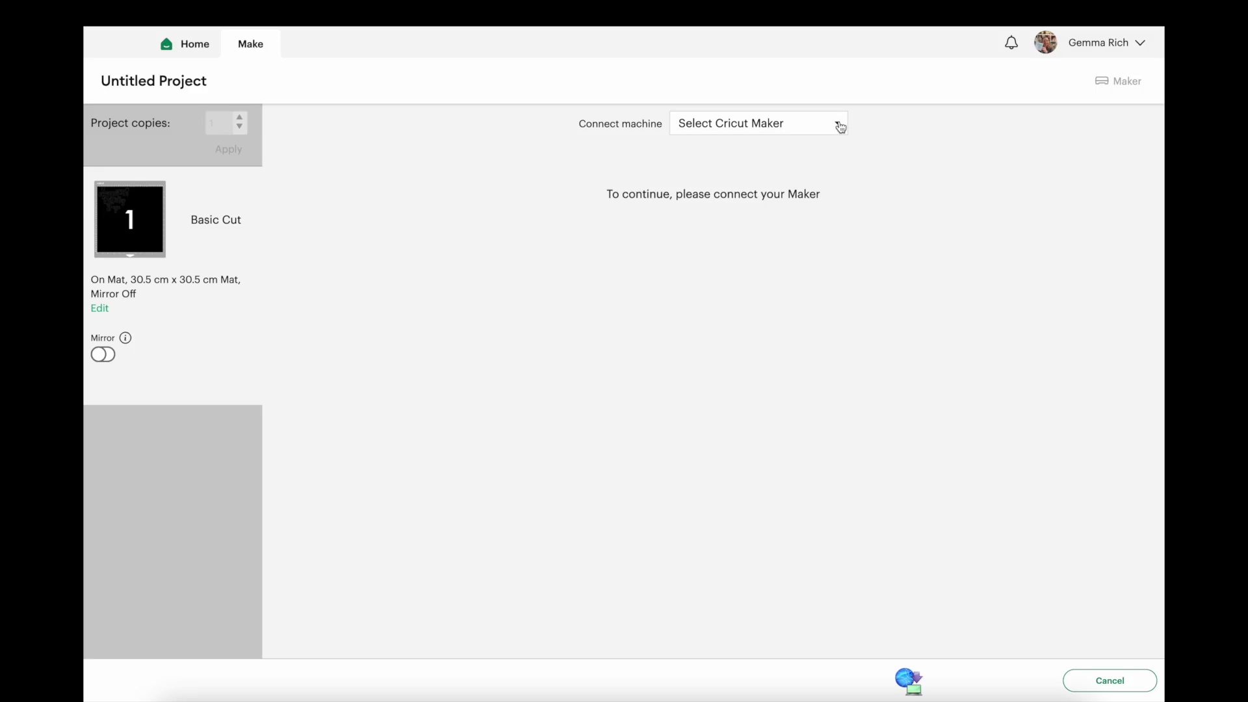
pyautogui.click(841, 124)
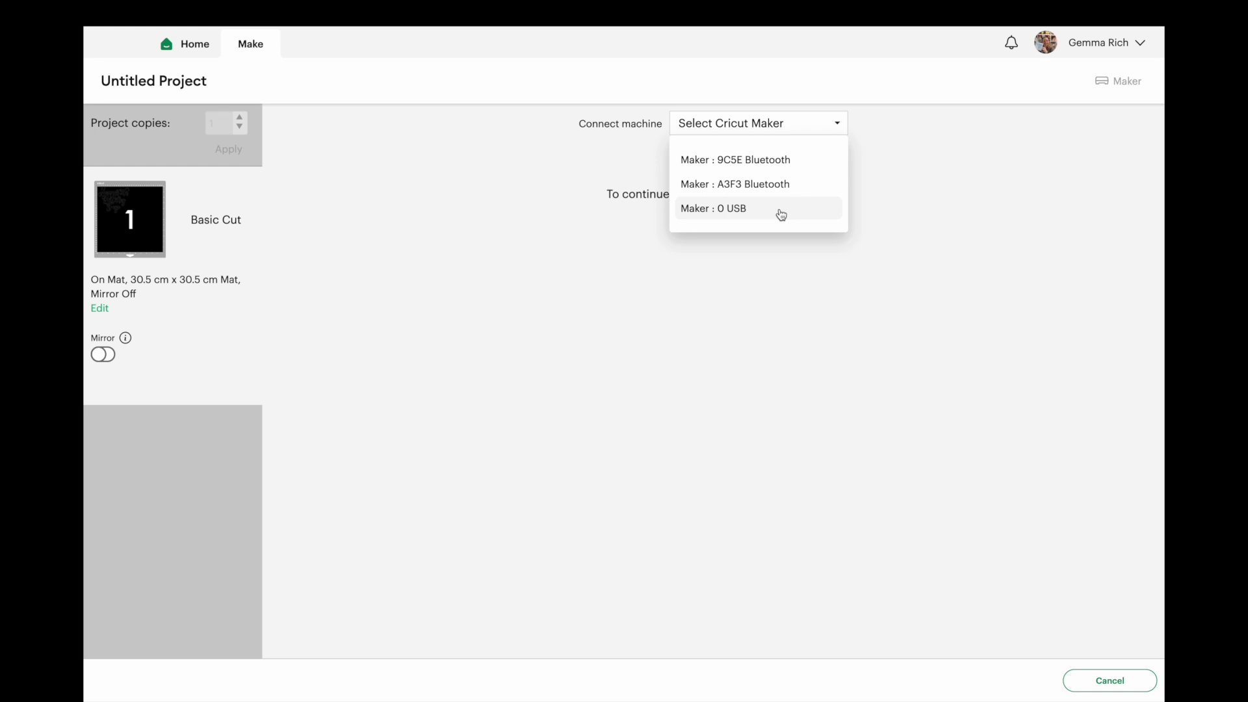
pyautogui.click(780, 213)
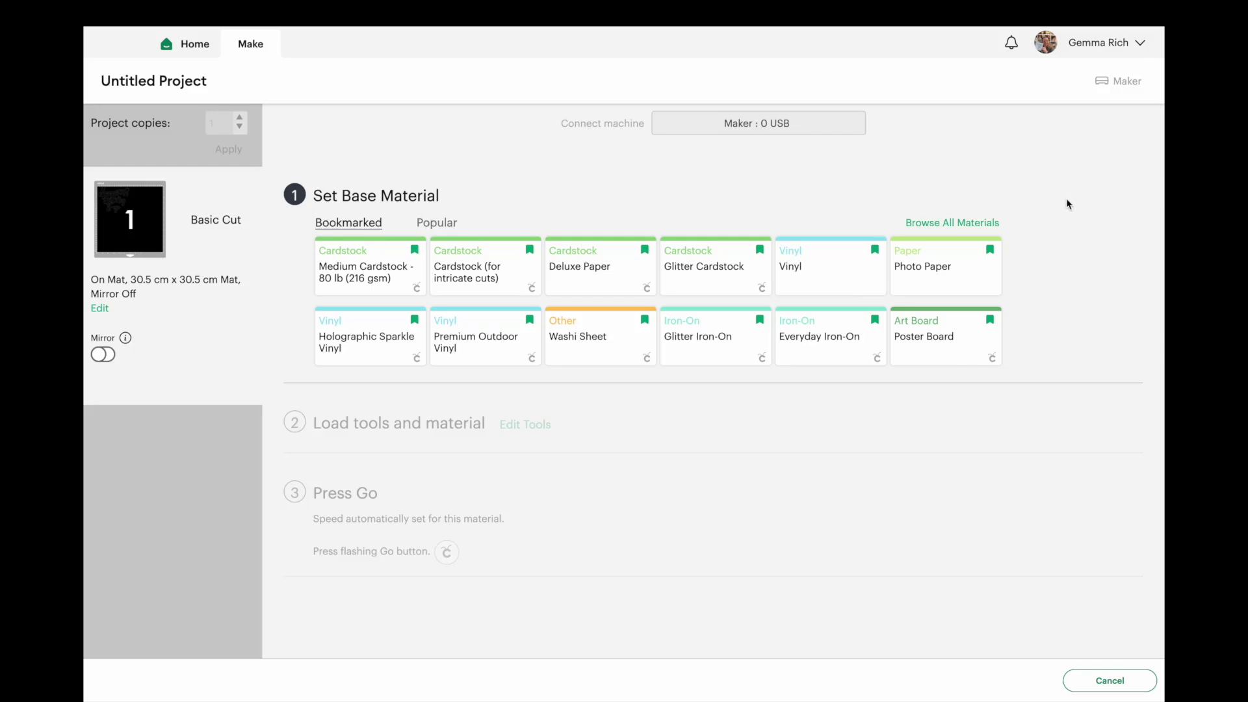
# - Browse the full list of compatible materials and its categories, then return to the base material choices
pyautogui.click(942, 224)
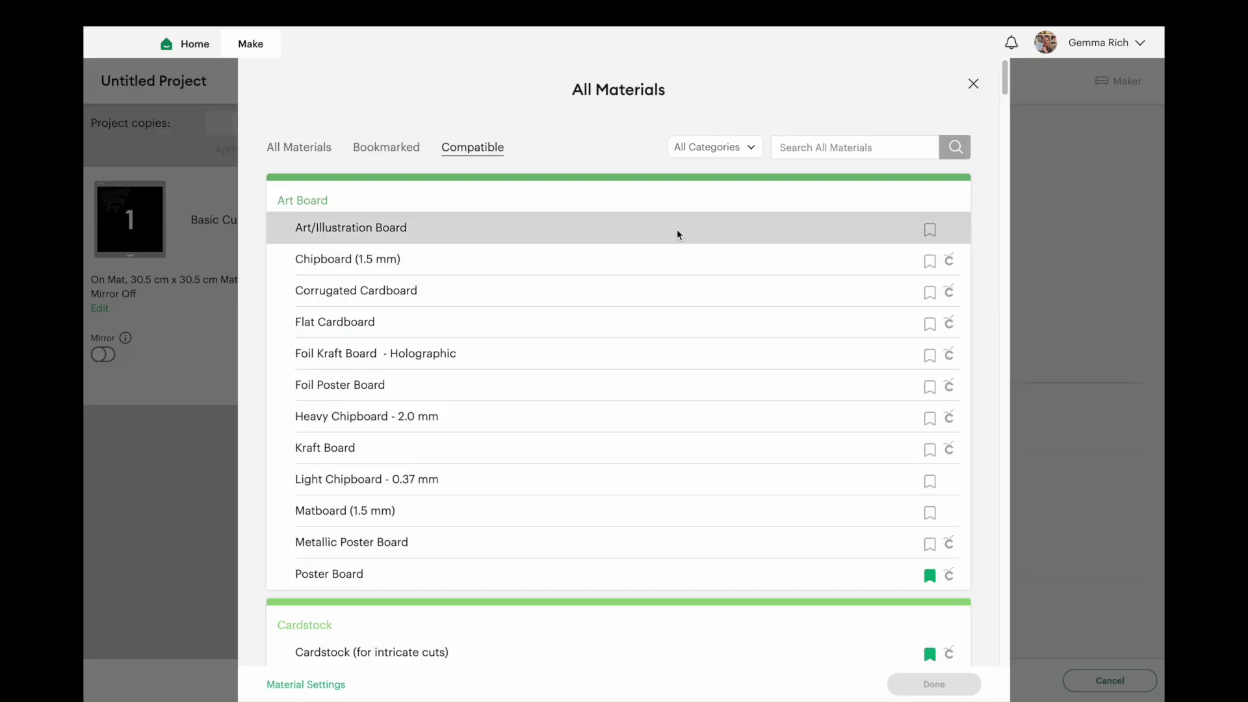
pyautogui.click(691, 148)
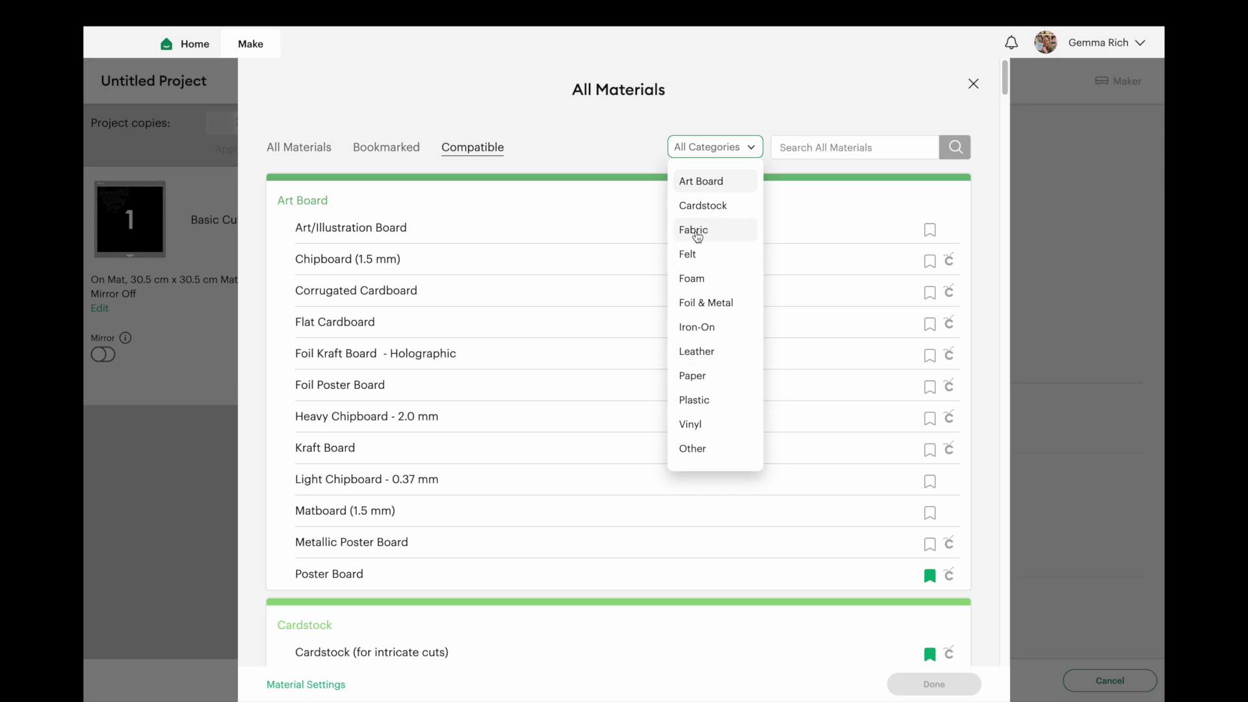
pyautogui.click(637, 143)
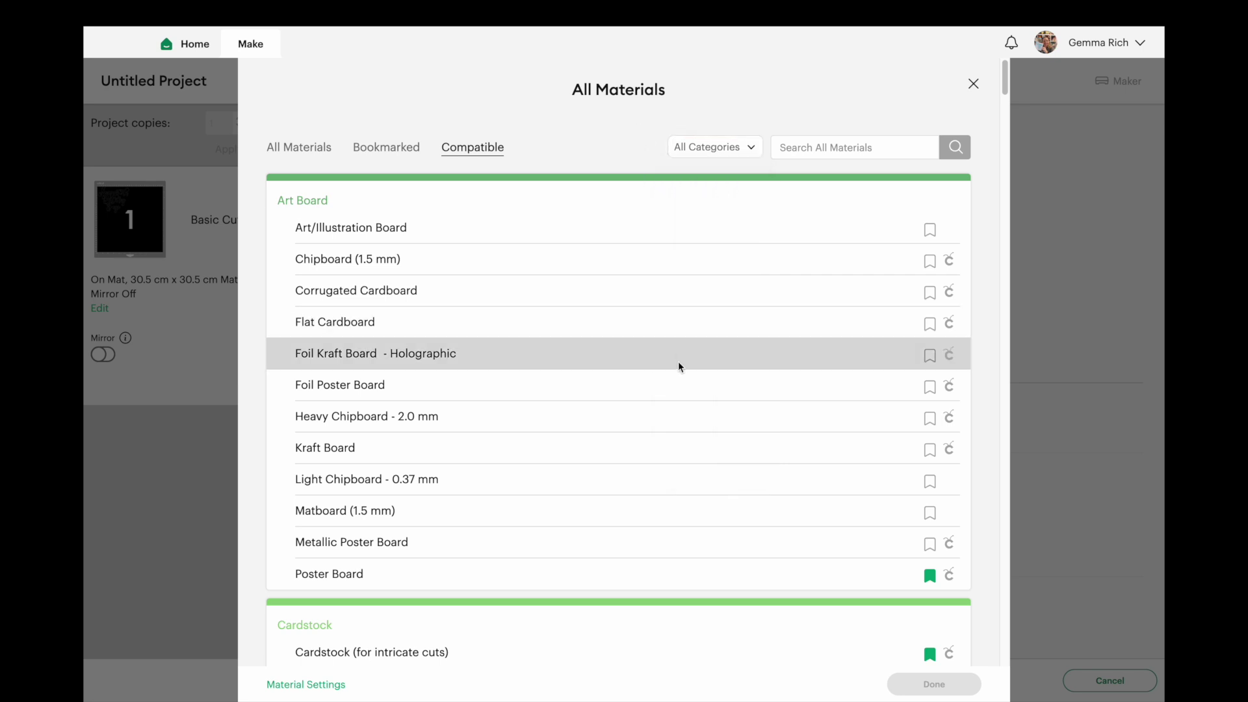
pyautogui.scroll(-5, 678, 364)
pyautogui.scroll(-15, 677, 366)
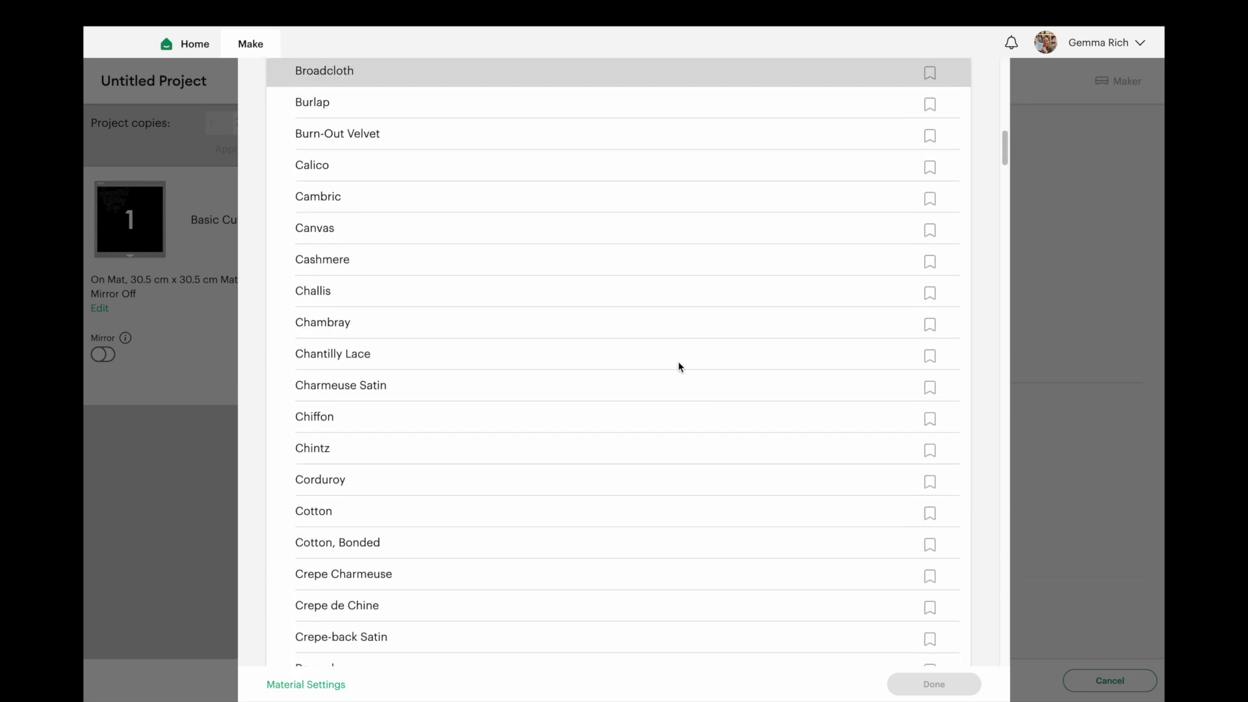
pyautogui.scroll(-20, 677, 366)
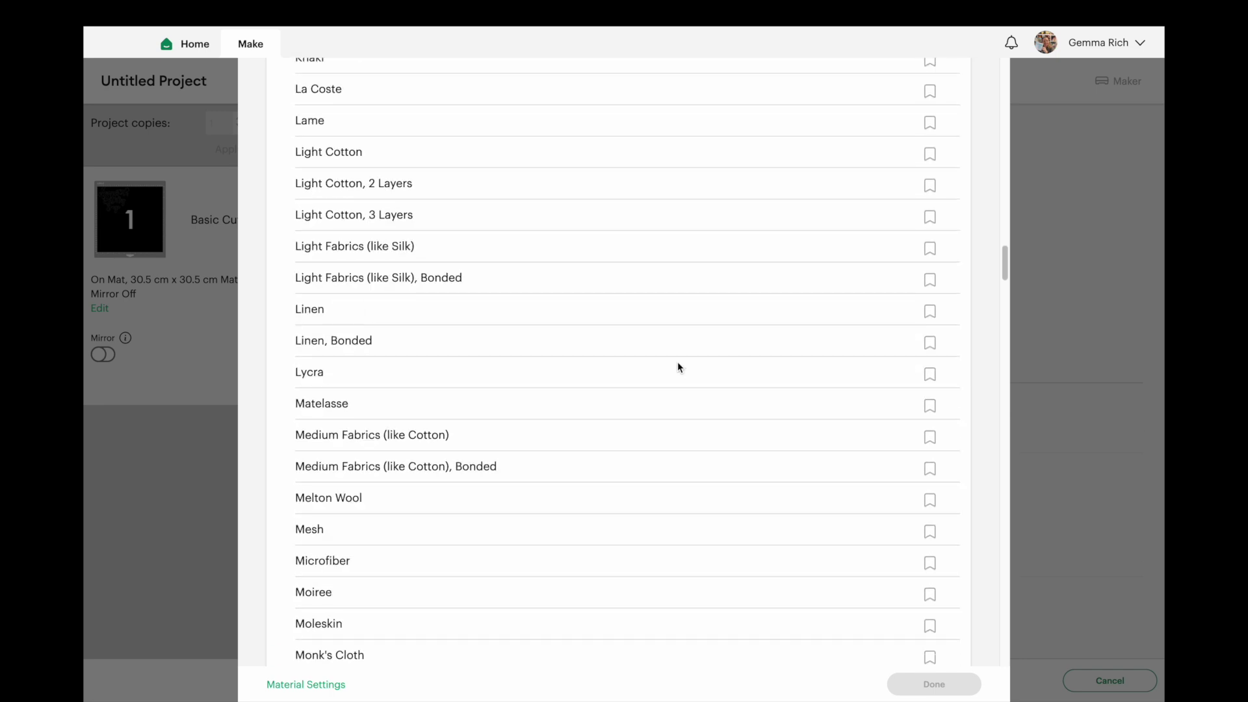
pyautogui.scroll(-7, 678, 368)
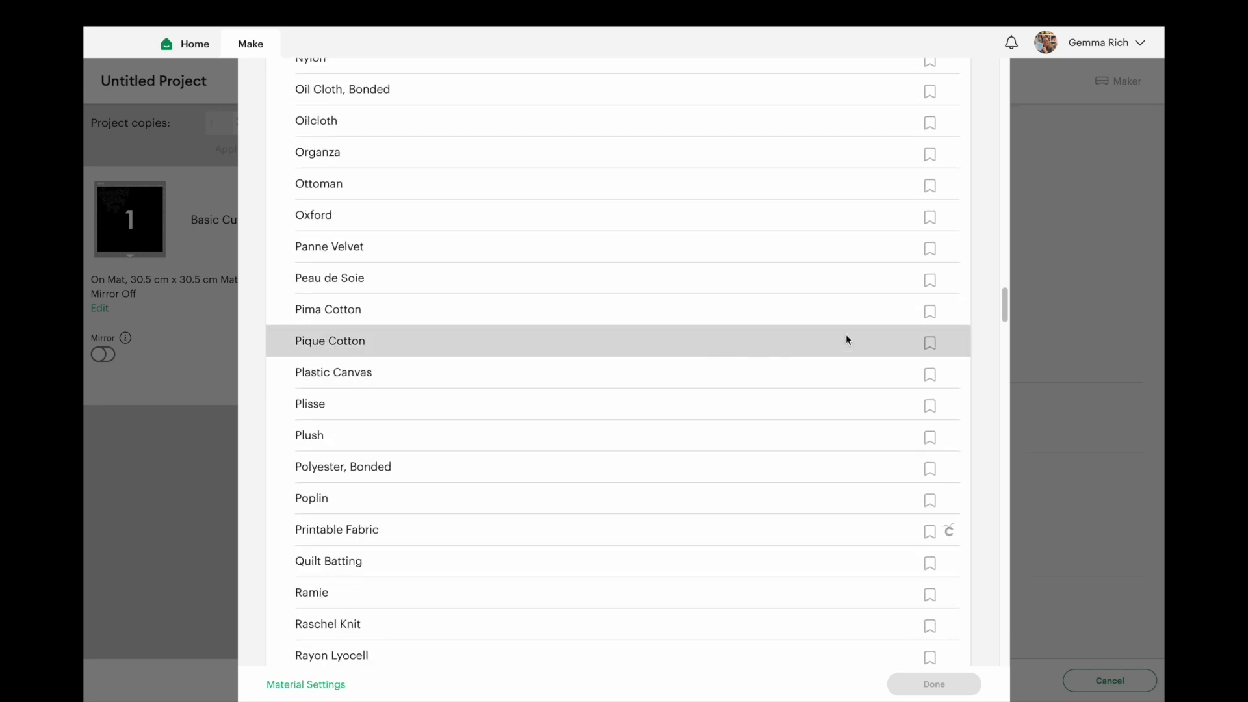
pyautogui.click(1034, 316)
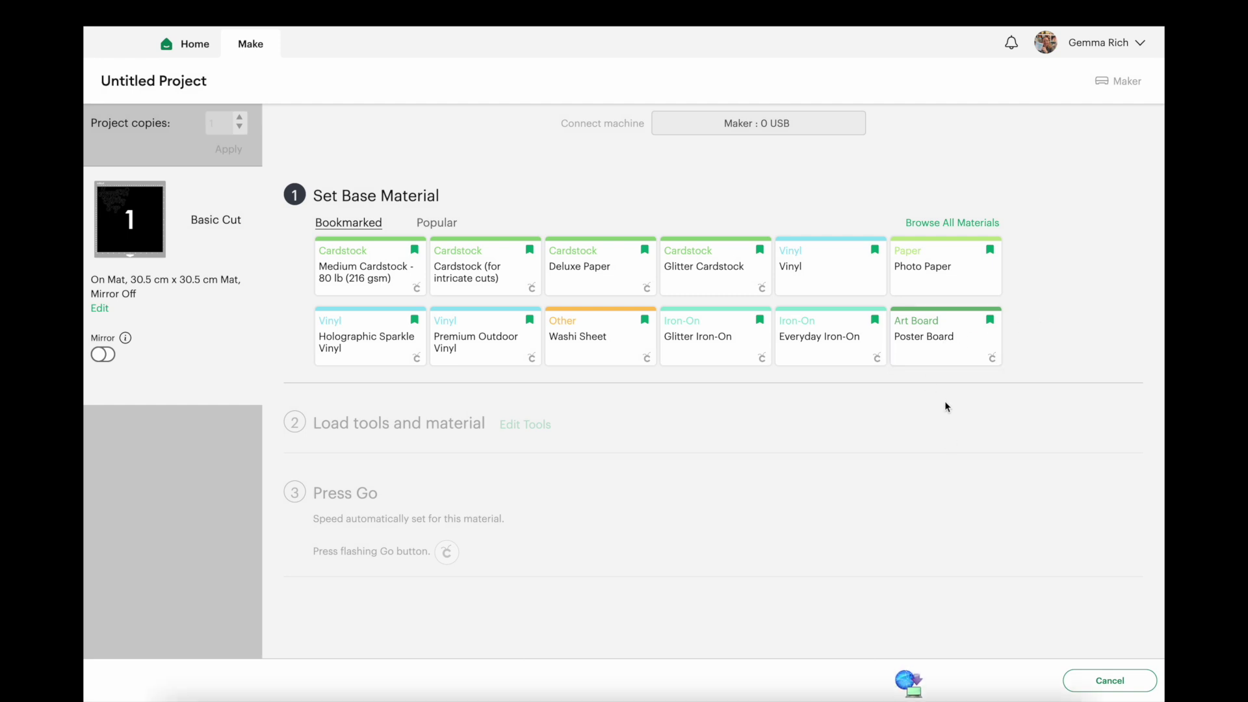
# - Set the base material to the bookmarked Poster Board
pyautogui.click(939, 334)
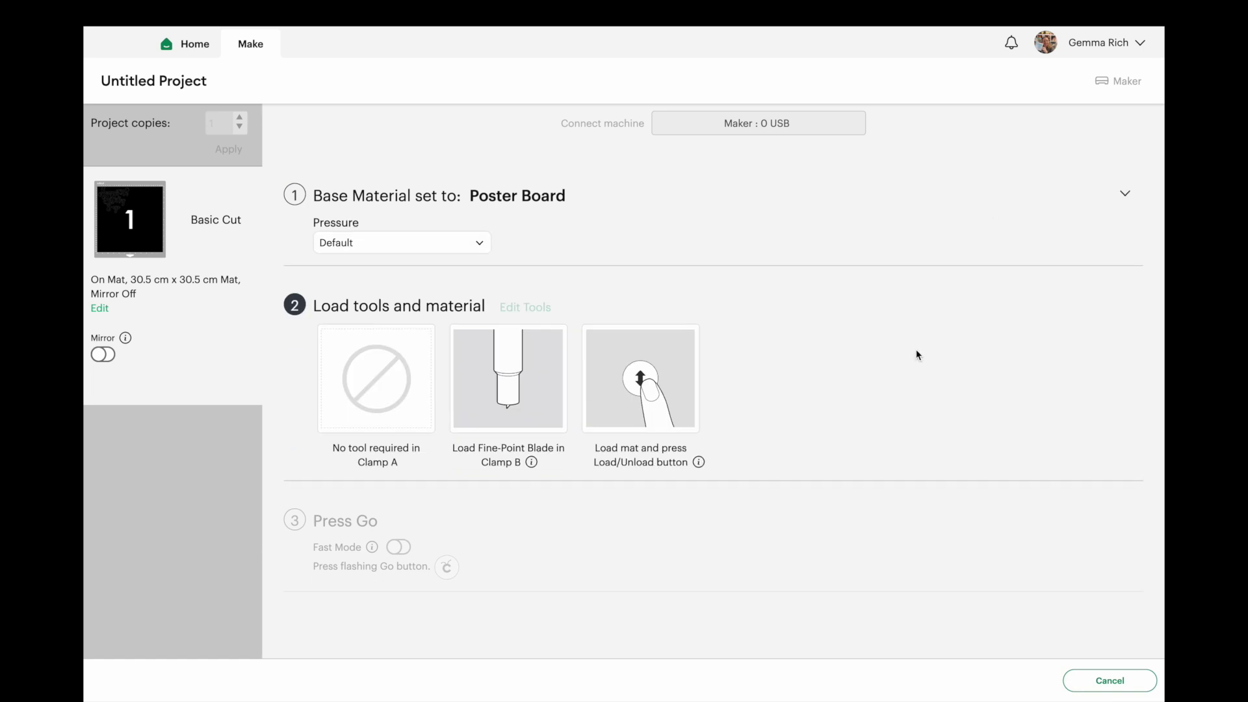